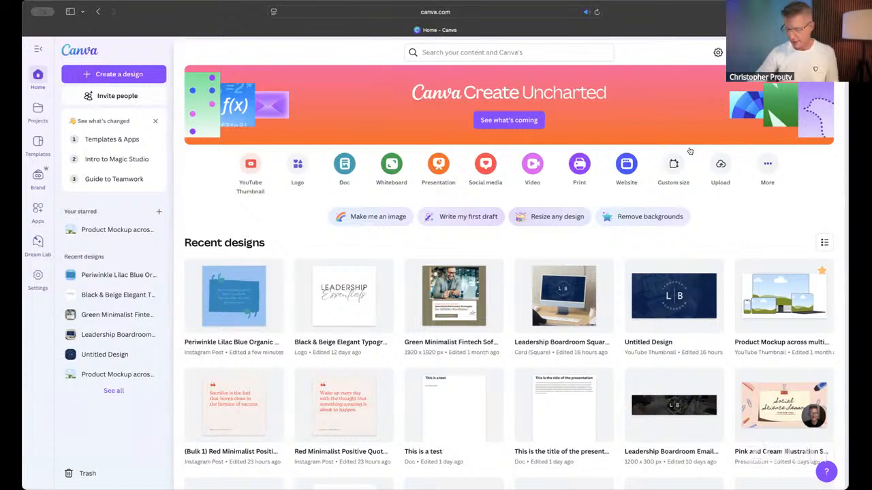
- Open LinkedIn in a new browser tab and like the first post in the feed
key("super+t")
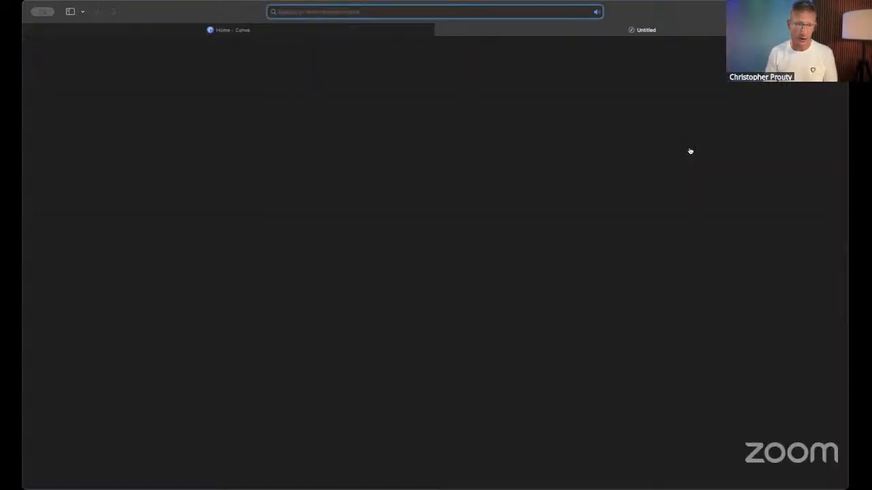
type("linkedin.com")
key("Return")
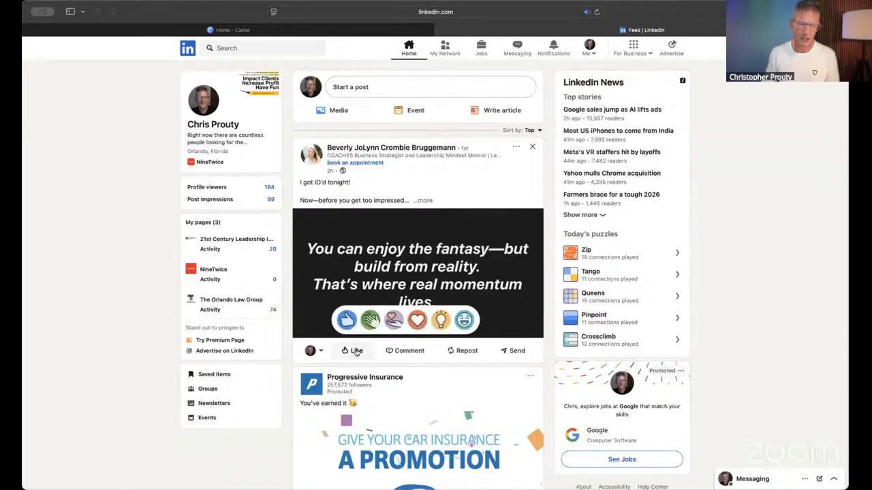
left_click(356, 350)
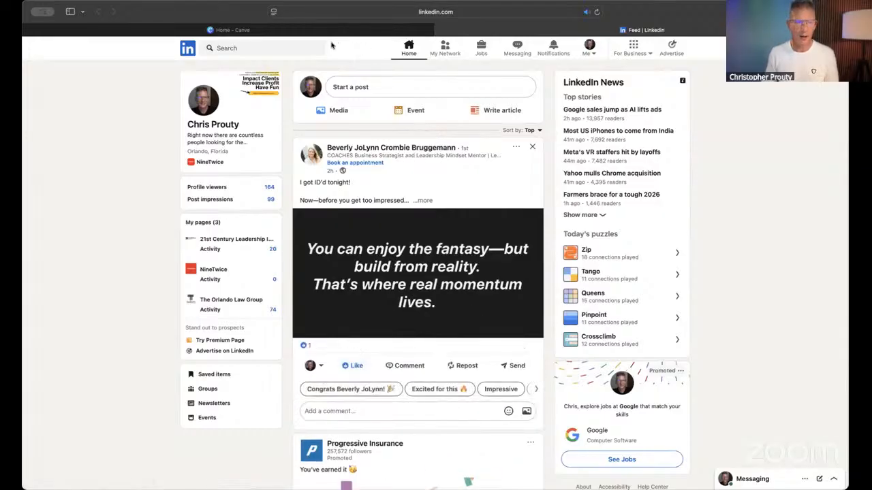
- Browse the LinkedIn home feed and examine the graphics used in its posts
scroll(394, 138, "down", 12)
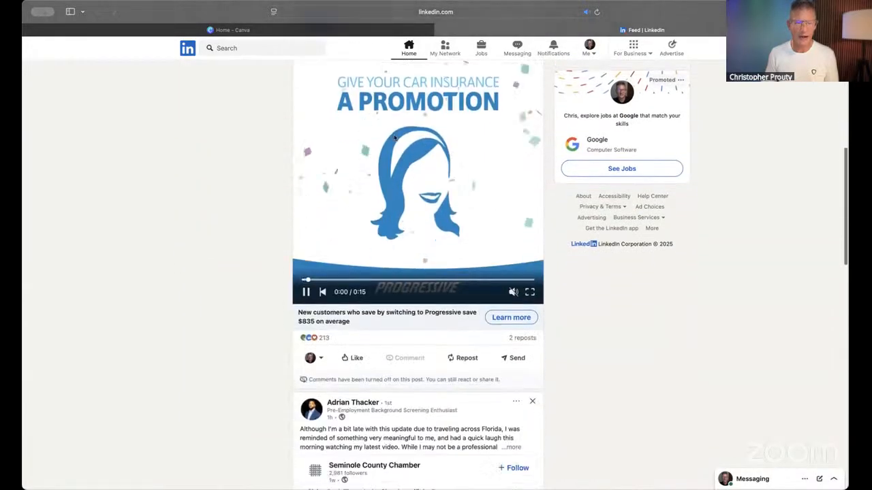
scroll(394, 138, "down", 15)
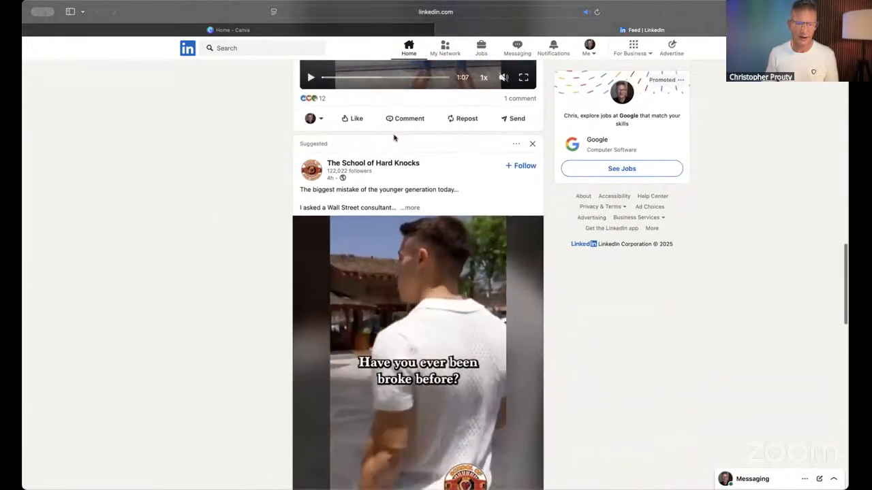
scroll(394, 138, "down", 15)
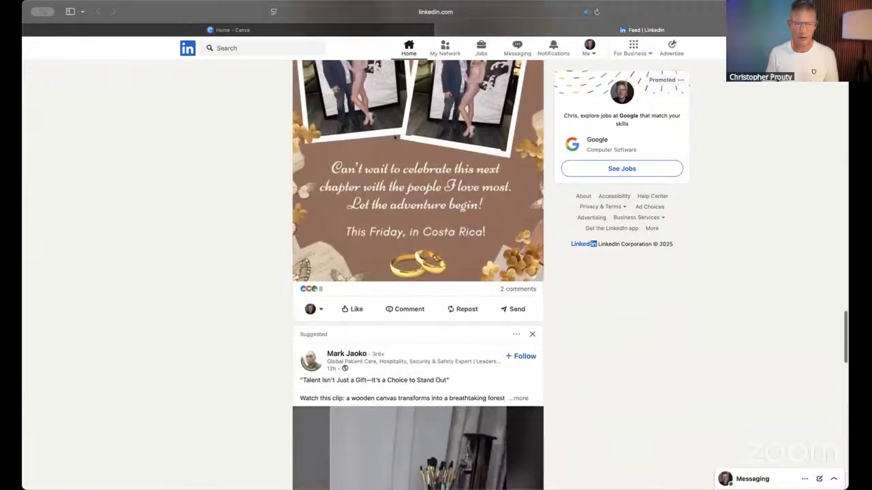
scroll(394, 138, "down", 3)
scroll(394, 138, "up", 7)
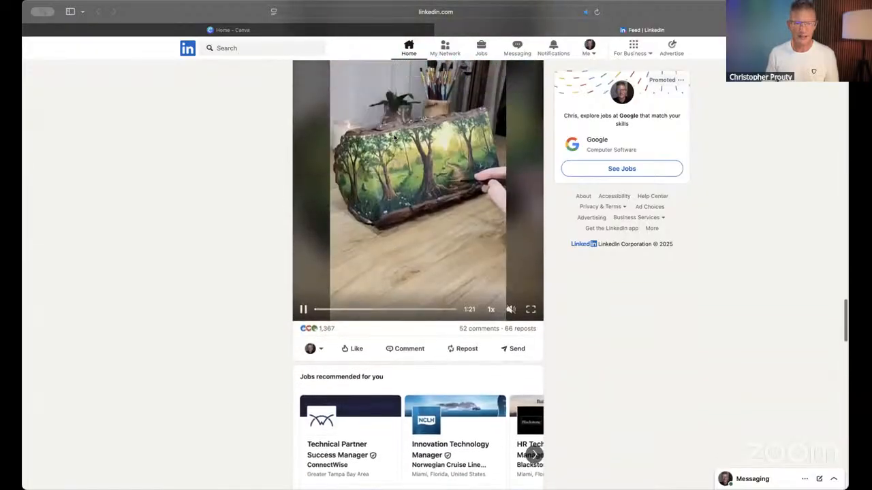
scroll(394, 138, "down", 12)
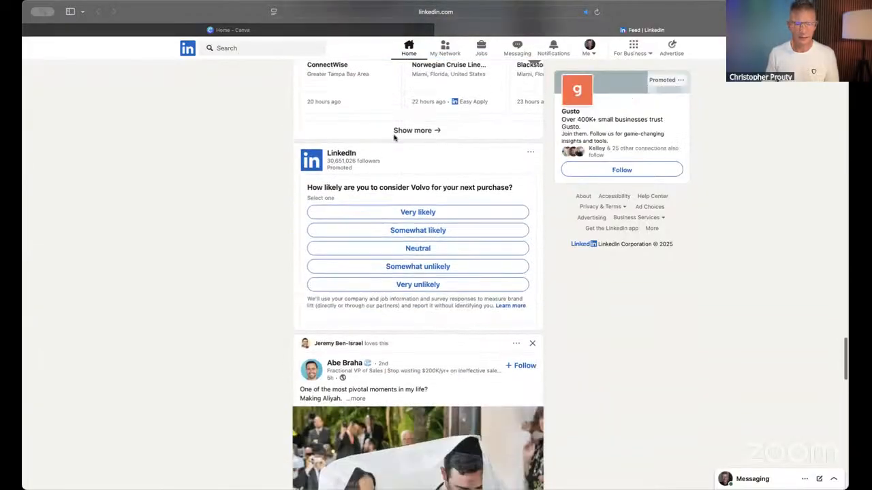
scroll(394, 139, "down", 6)
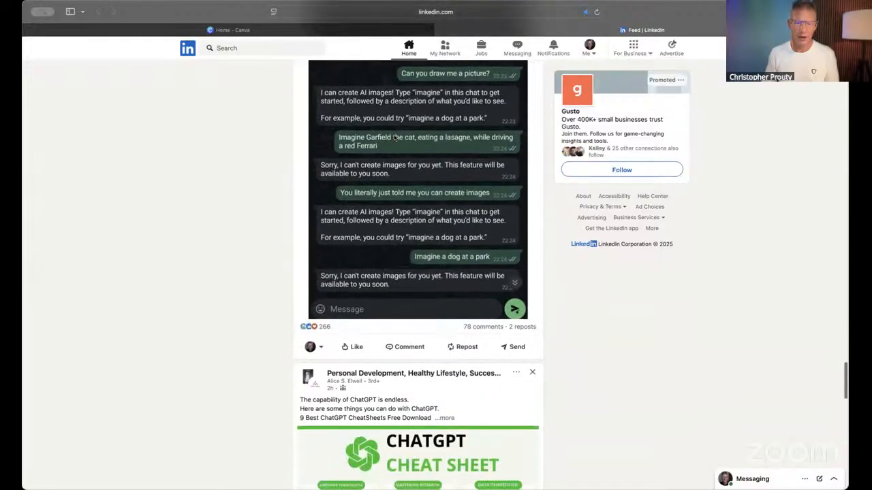
scroll(393, 138, "up", 9)
scroll(394, 138, "down", 15)
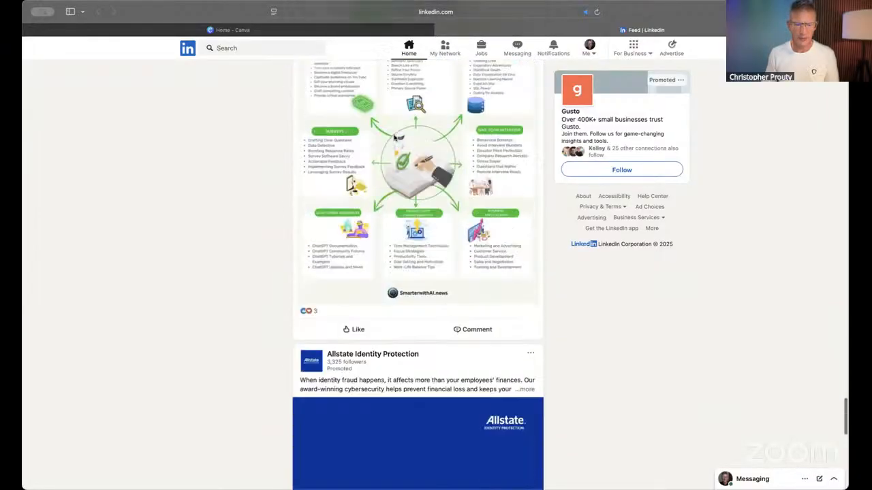
scroll(394, 135, "down", 6)
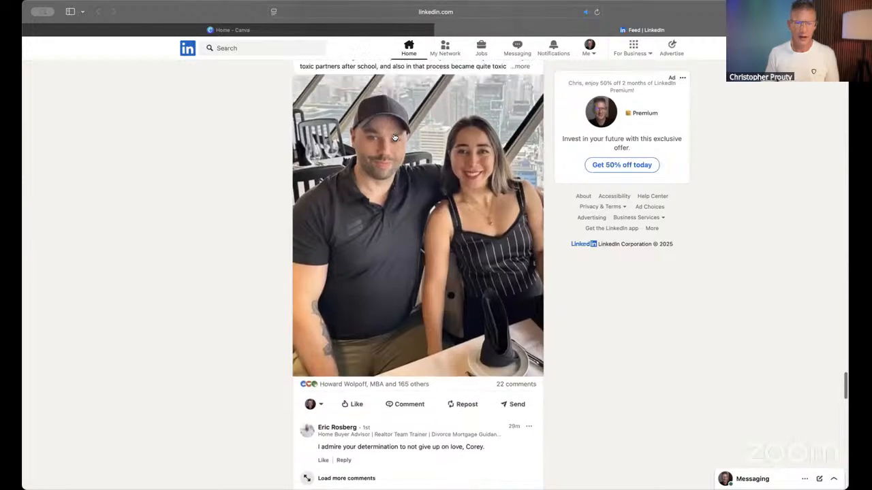
scroll(393, 135, "up", 6)
scroll(394, 137, "down", 15)
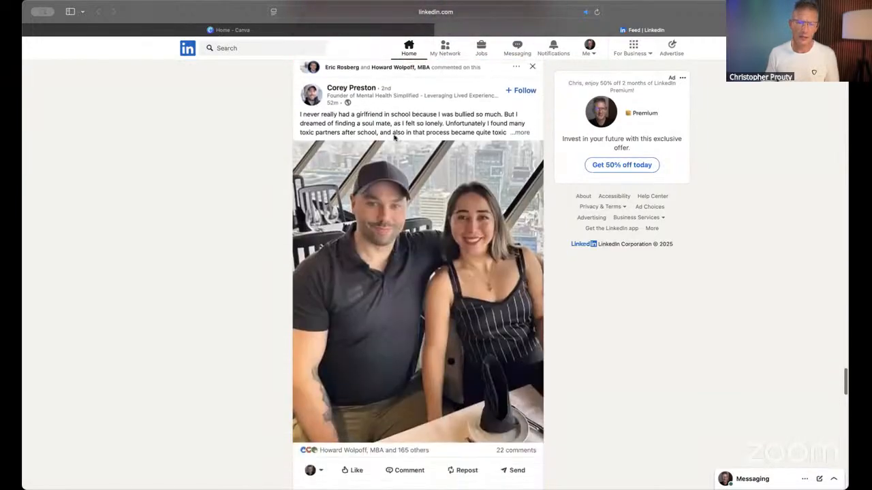
scroll(394, 138, "down", 15)
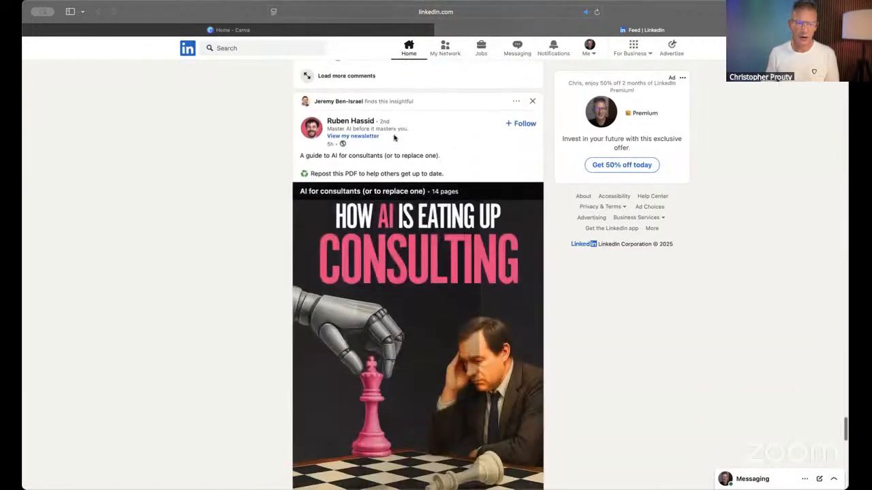
scroll(393, 137, "up", 12)
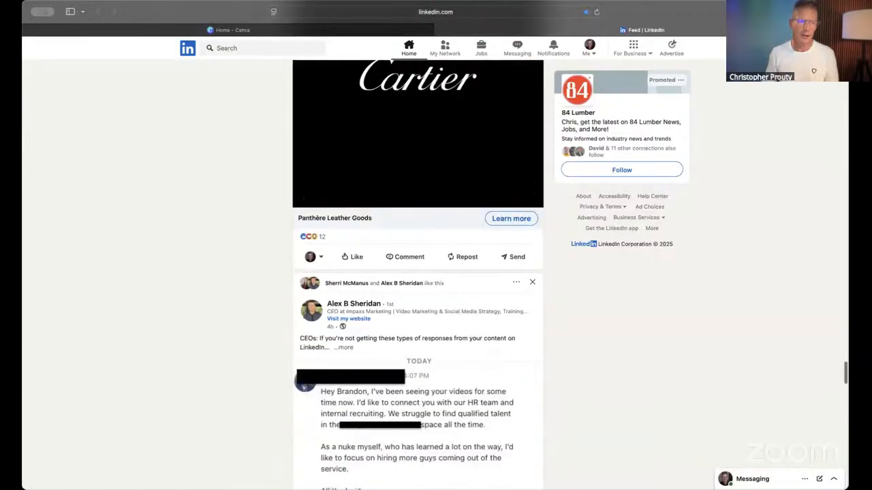
- Search LinkedIn for a connection by name and open that person's profile to view its banner
left_click(247, 48)
type("il")
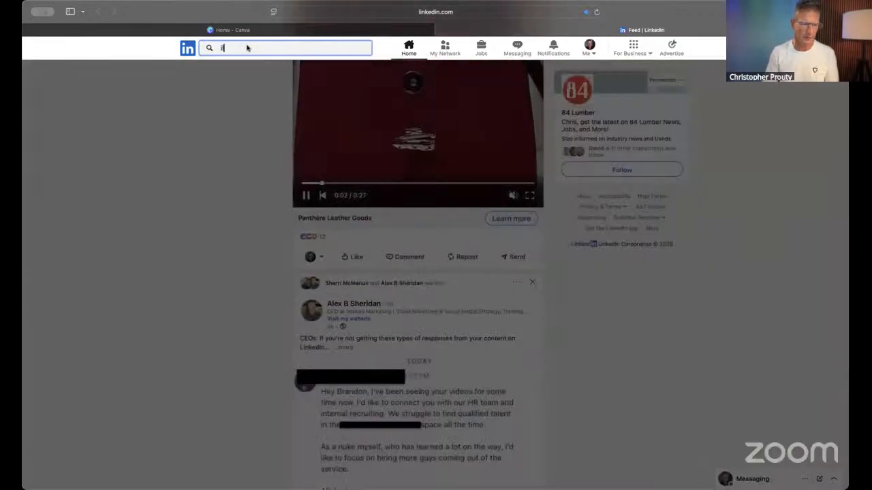
left_click(235, 69)
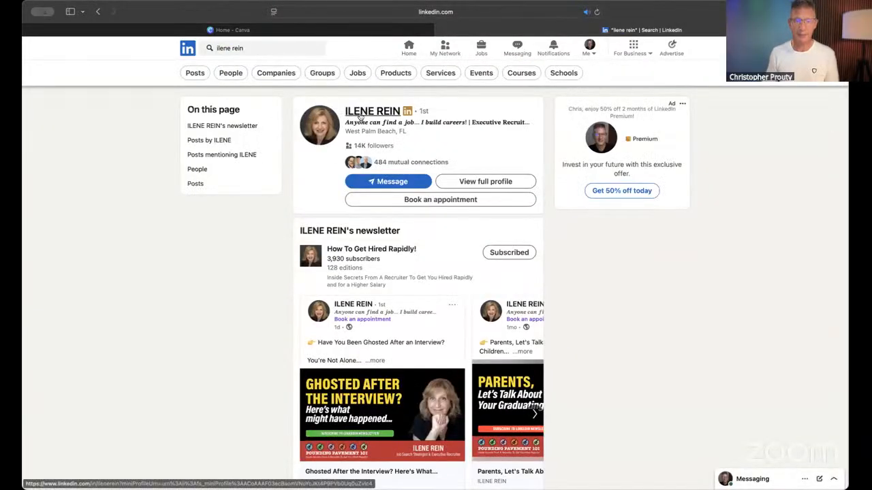
left_click(361, 120)
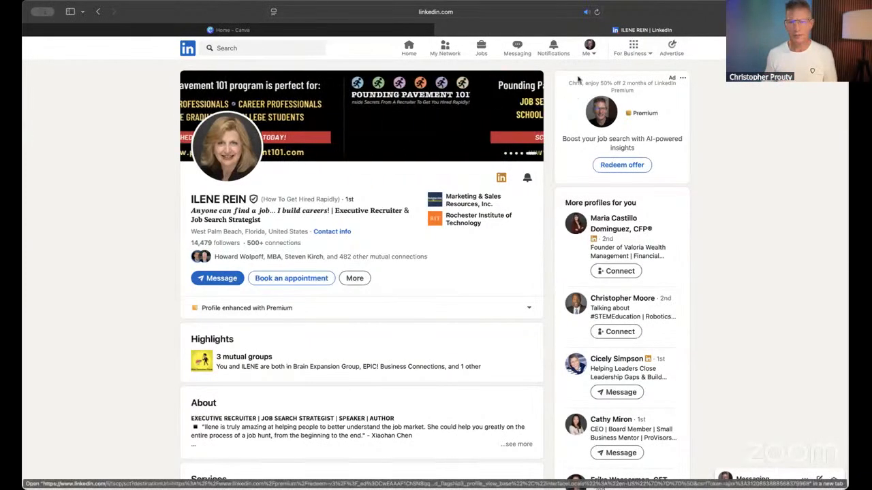
- Open your own LinkedIn profile page, with a brief look at the Canva home page
left_click(586, 52)
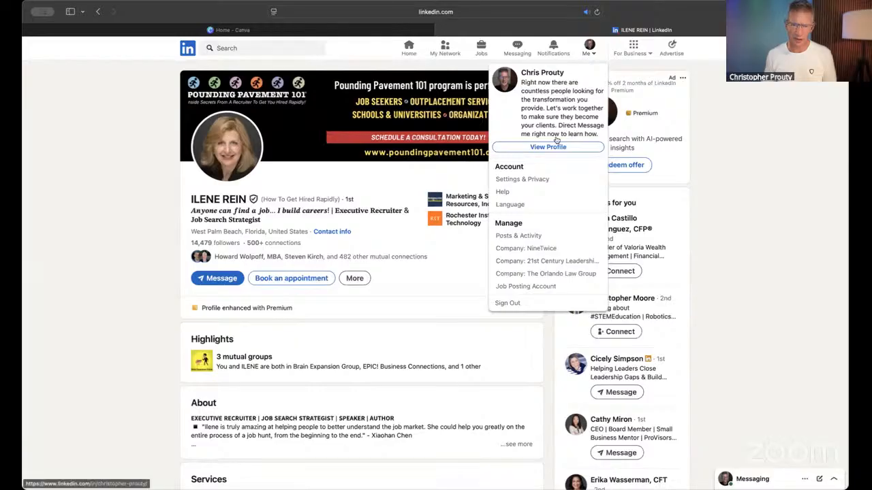
left_click(556, 146)
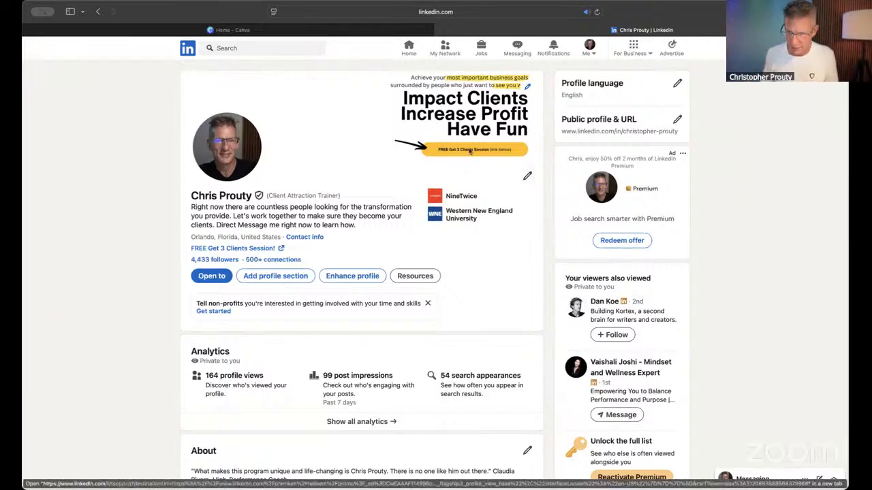
left_click(298, 30)
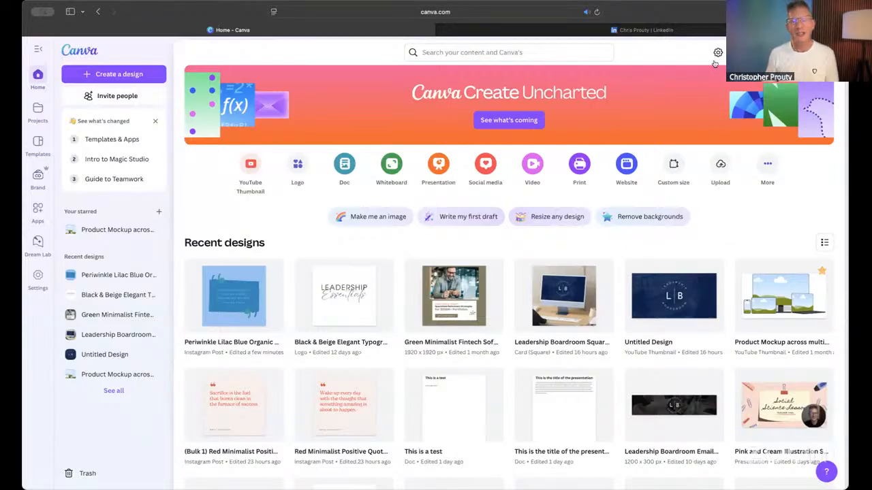
left_click(714, 32)
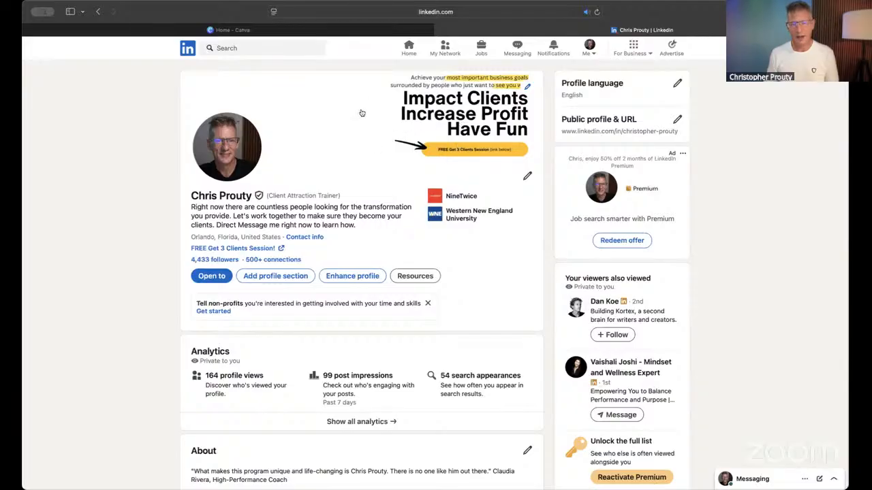
- Examine your profile banner's headline and call to action up close, along with the matching session link in the profile intro
scroll(442, 130, "up", 5)
scroll(442, 130, "left", 10)
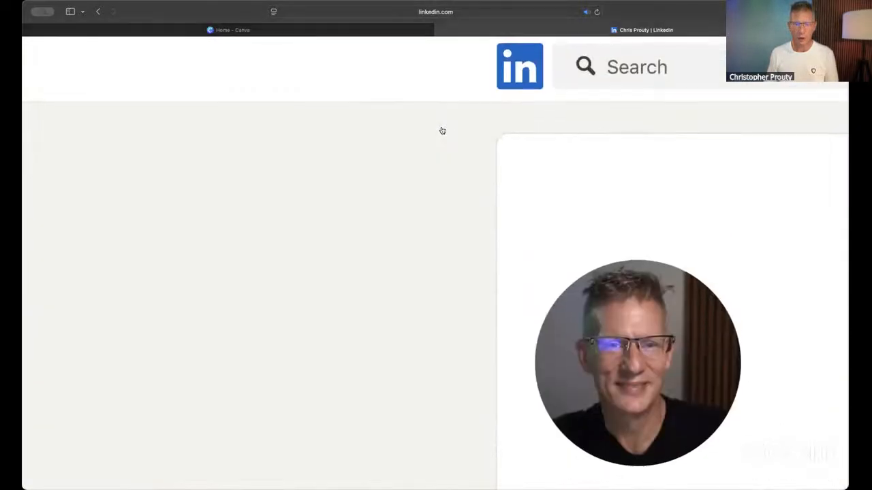
scroll(442, 131, "right", 9)
scroll(442, 131, "right", 6)
scroll(477, 131, "left", 2)
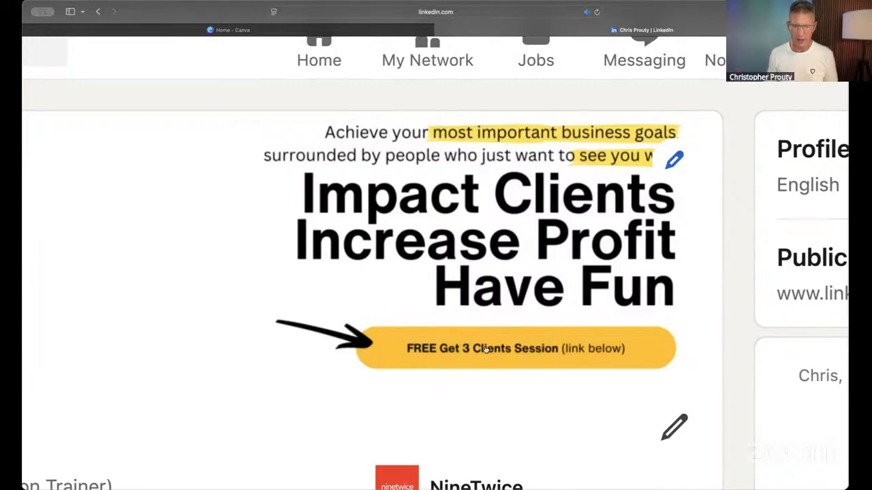
scroll(486, 349, "left", 2)
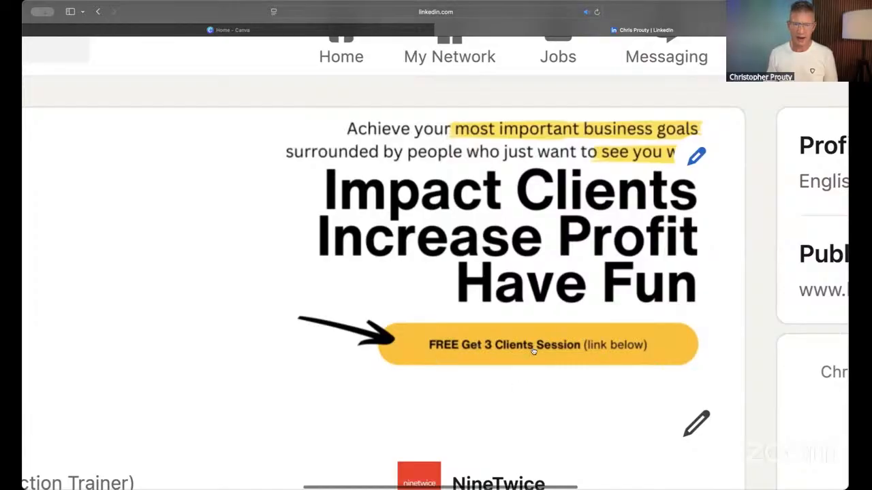
scroll(562, 356, "left", 5)
scroll(562, 356, "down", 6)
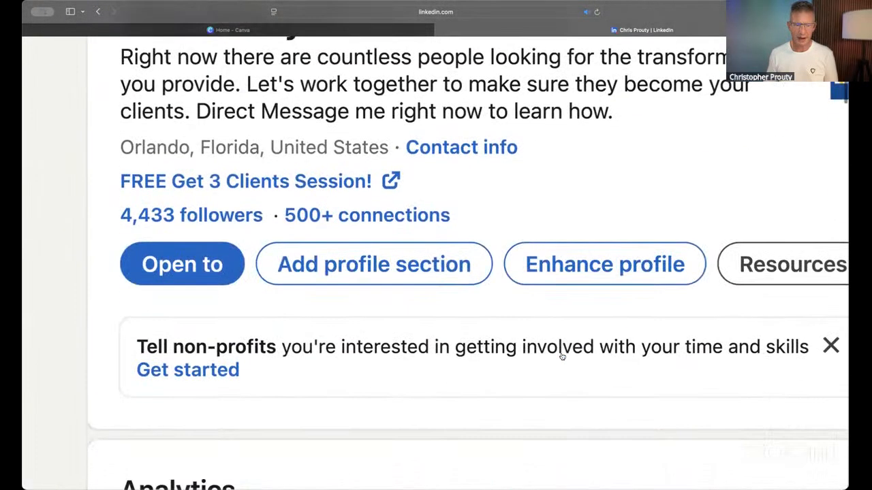
scroll(562, 356, "up", 1)
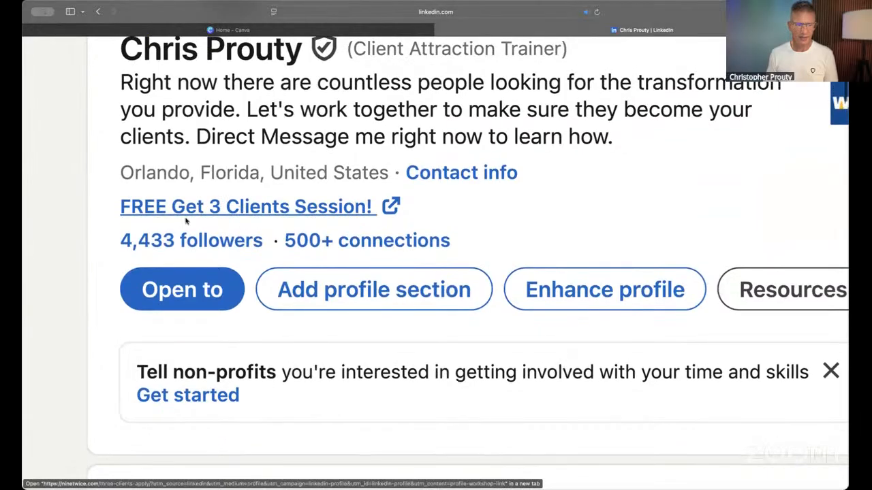
scroll(477, 220, "right", 4)
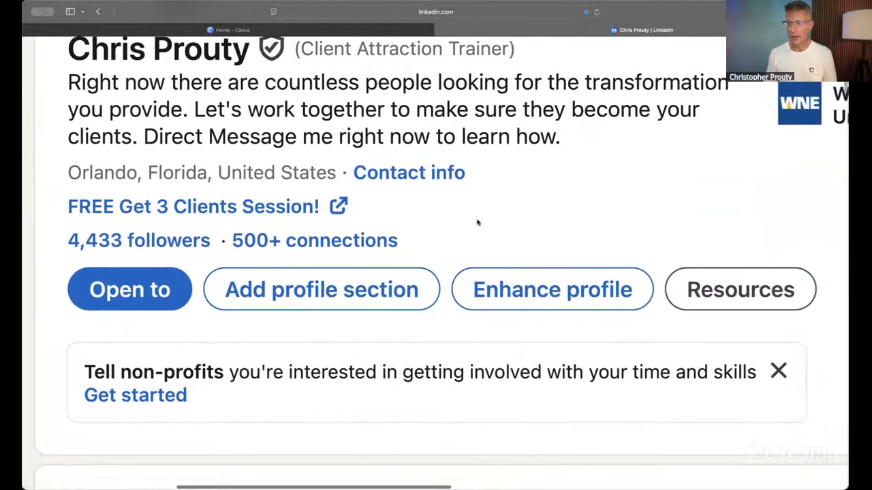
scroll(477, 221, "up", 1)
scroll(478, 223, "up", 1)
scroll(477, 222, "down", 10)
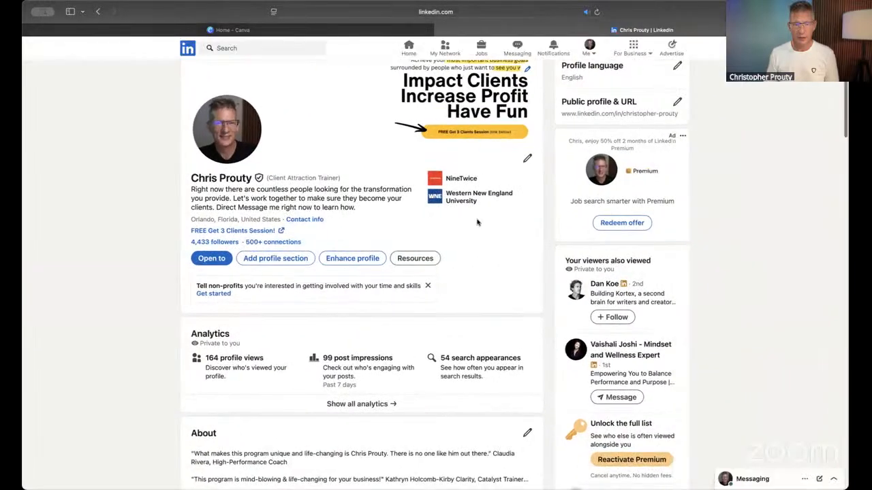
scroll(477, 219, "up", 1)
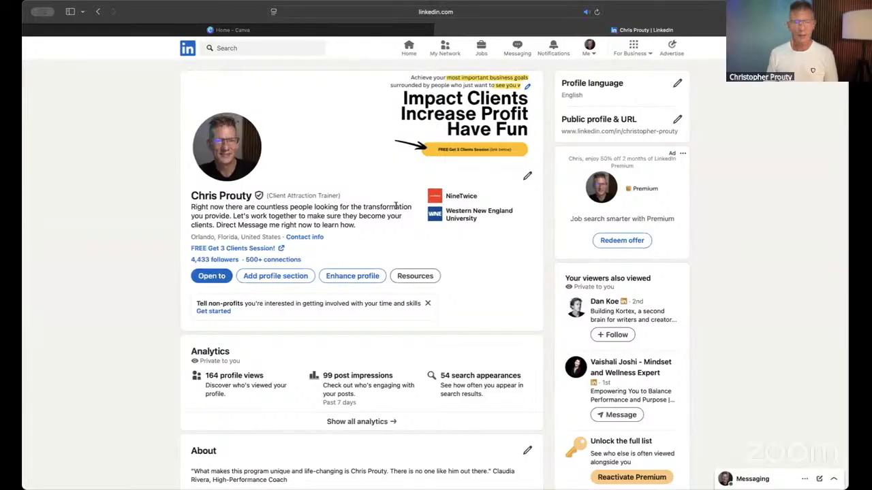
- Switch to Canva, search the design types for "LinkedIn Banner" and create a blank LinkedIn Background Photo design of 1584 × 396 px
left_click(272, 32)
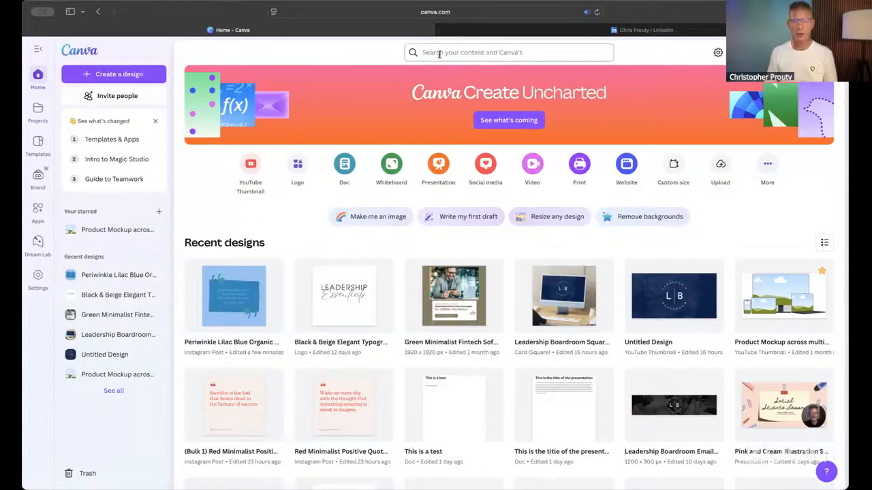
left_click(110, 72)
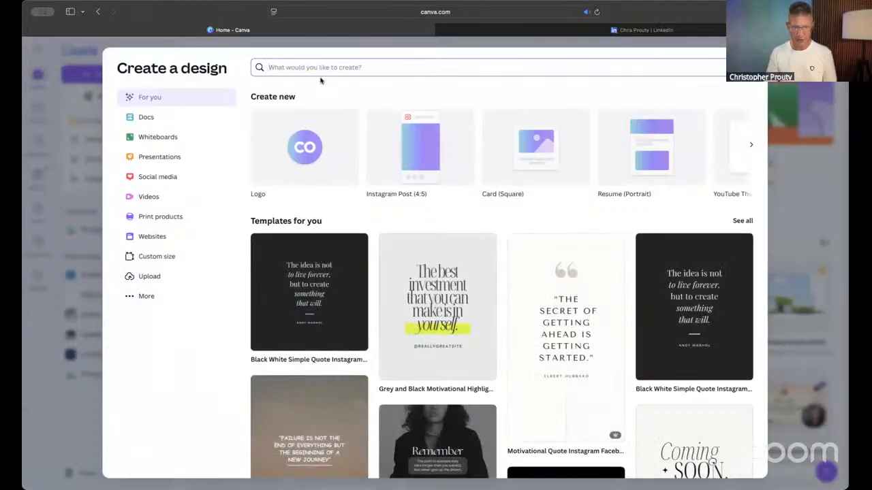
type("LinkedI")
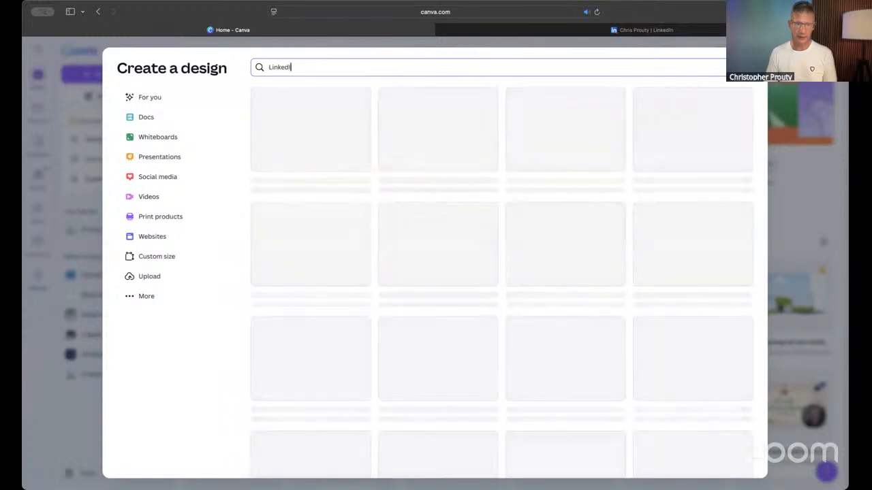
type("n Banner")
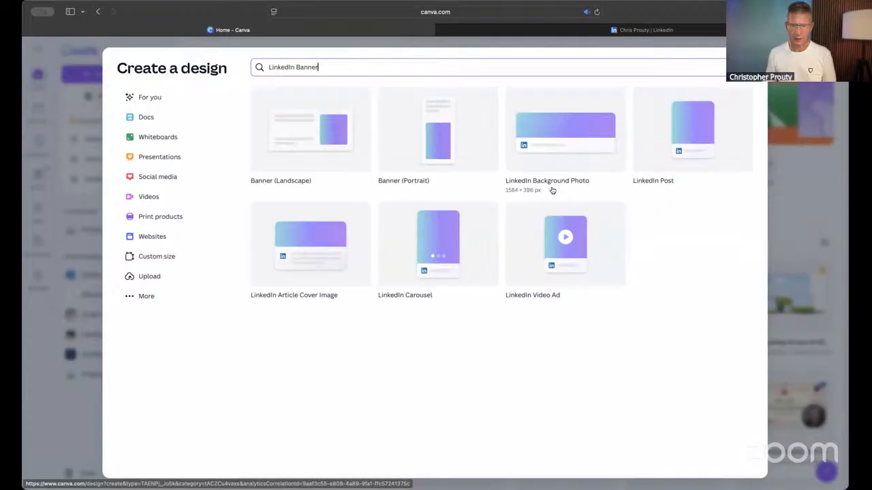
left_click(589, 139)
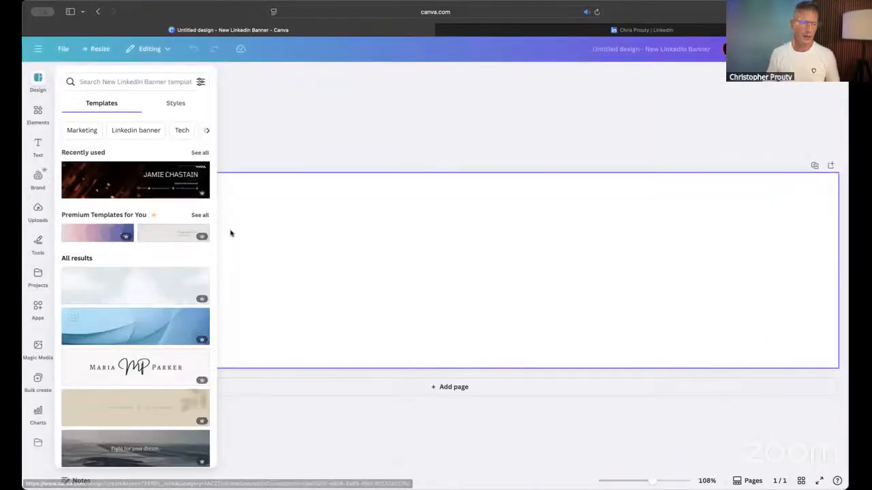
- Browse the LinkedIn banner templates for a layout with a person or image beside headline text
scroll(156, 245, "down", 5)
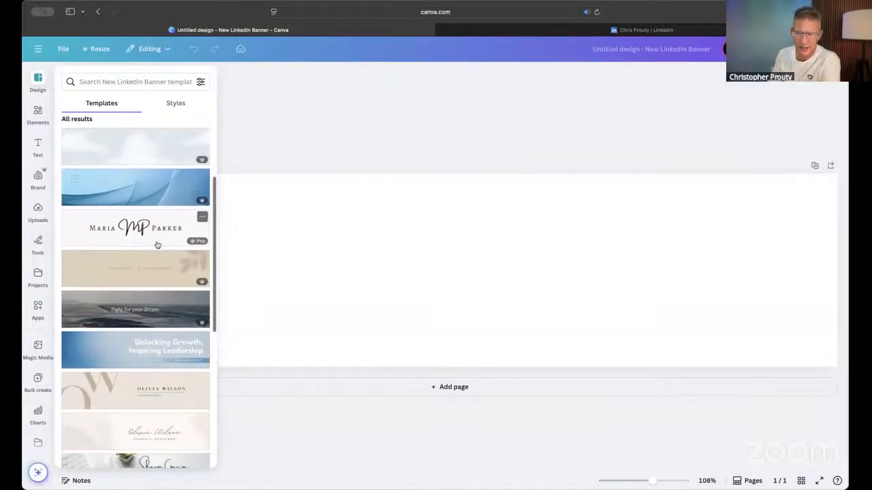
scroll(156, 245, "down", 6)
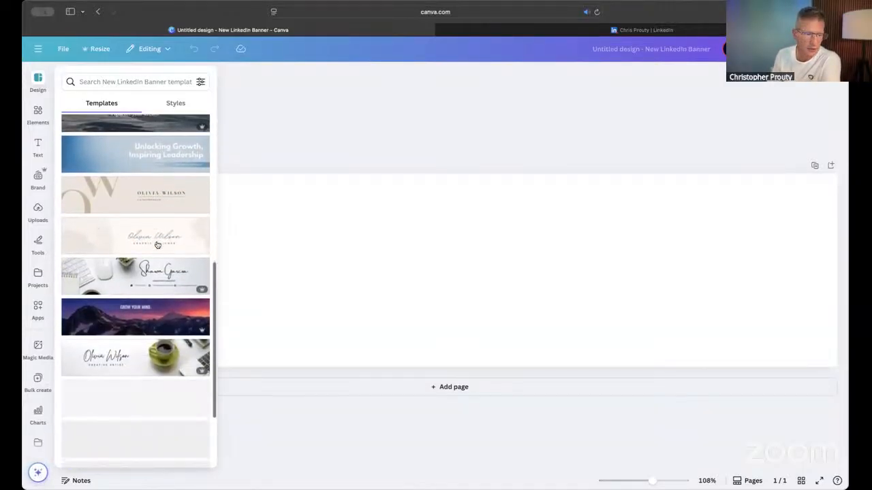
scroll(156, 246, "down", 3)
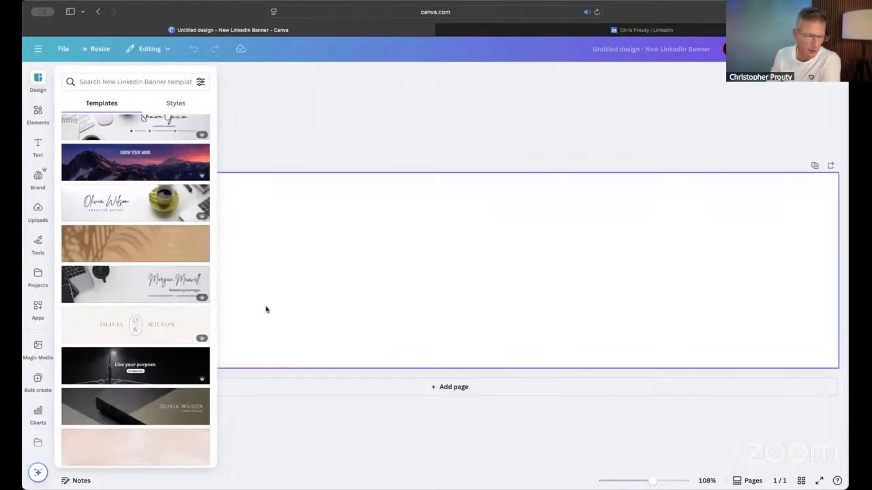
scroll(172, 264, "up", 10)
scroll(173, 264, "up", 3)
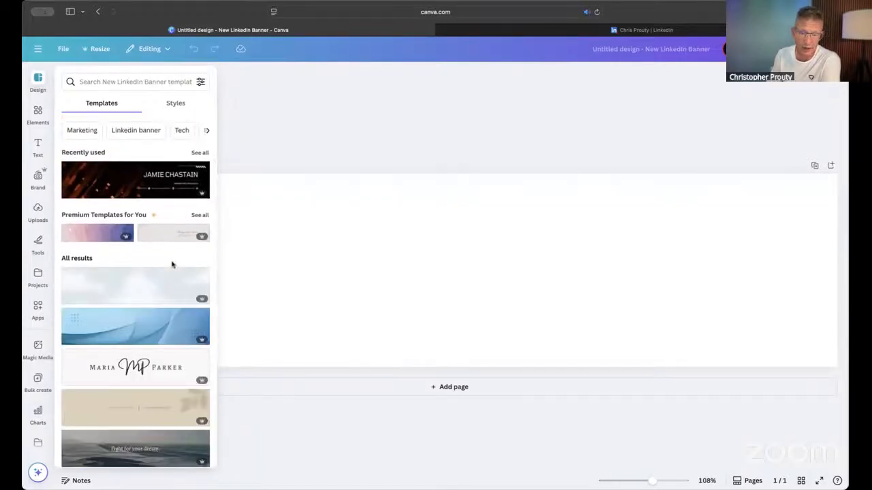
scroll(172, 264, "down", 5)
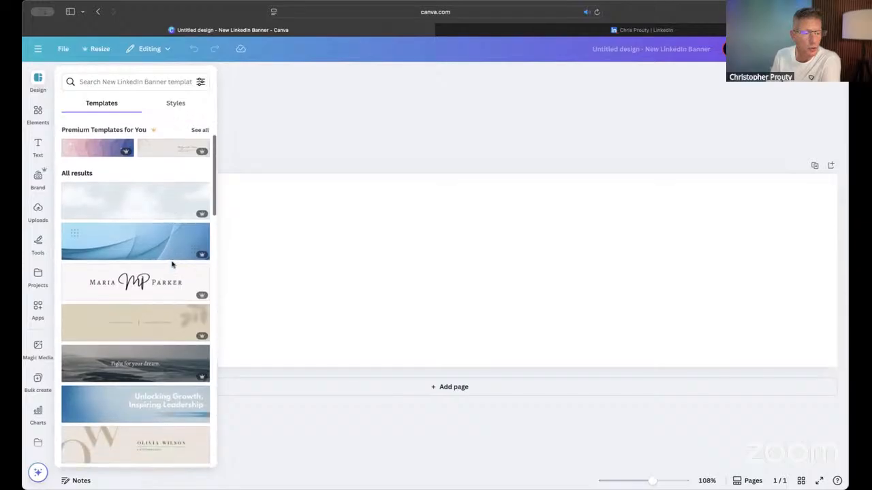
scroll(172, 264, "down", 6)
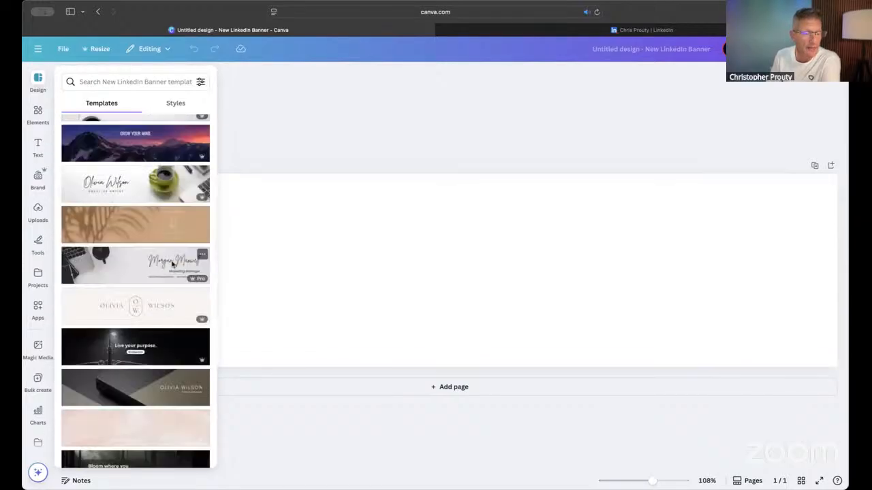
scroll(172, 264, "down", 3)
scroll(172, 265, "down", 5)
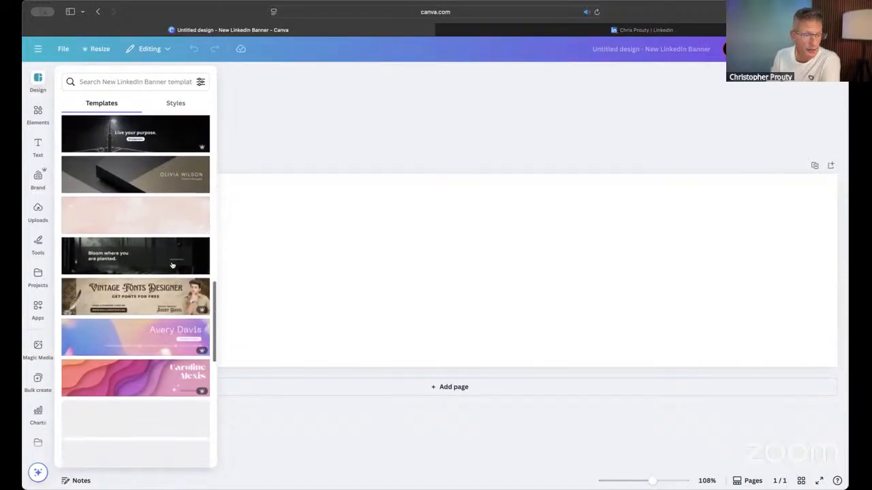
scroll(173, 265, "down", 3)
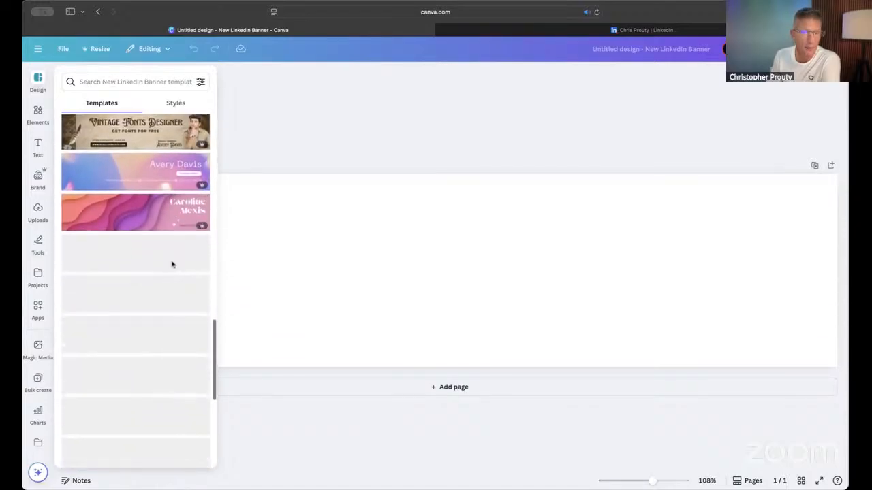
scroll(172, 265, "down", 2)
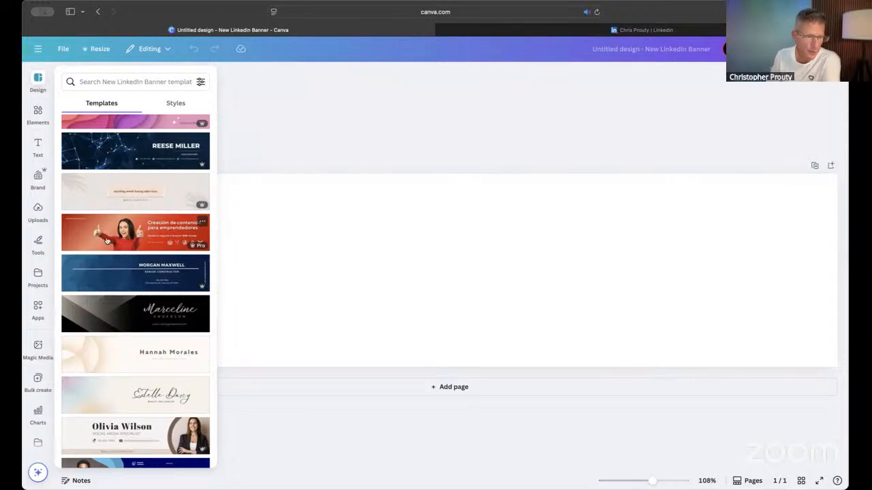
scroll(127, 240, "down", 8)
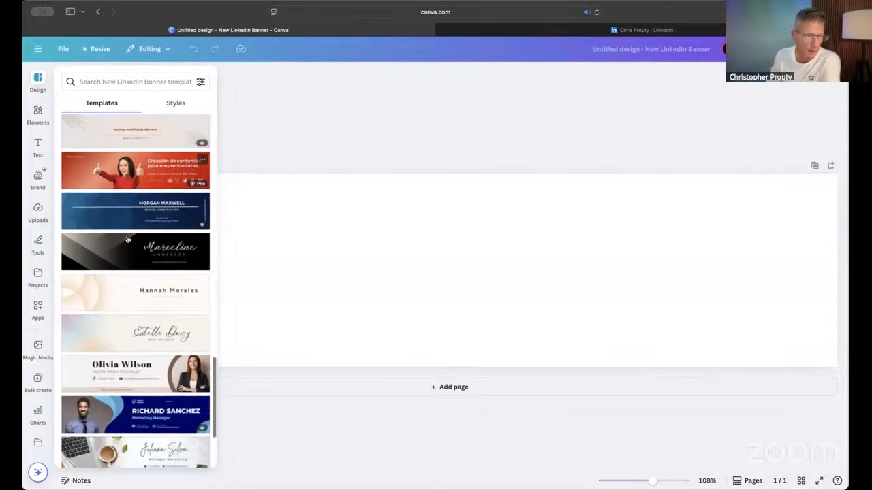
scroll(127, 239, "down", 2)
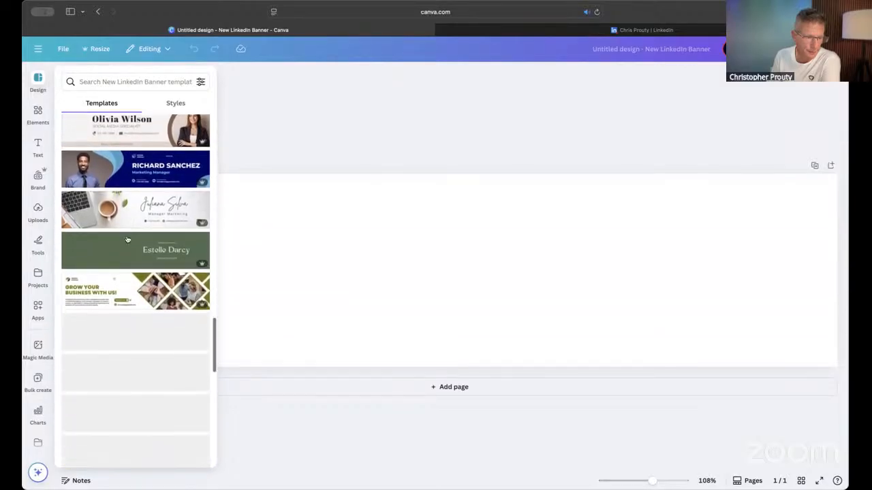
scroll(126, 239, "down", 9)
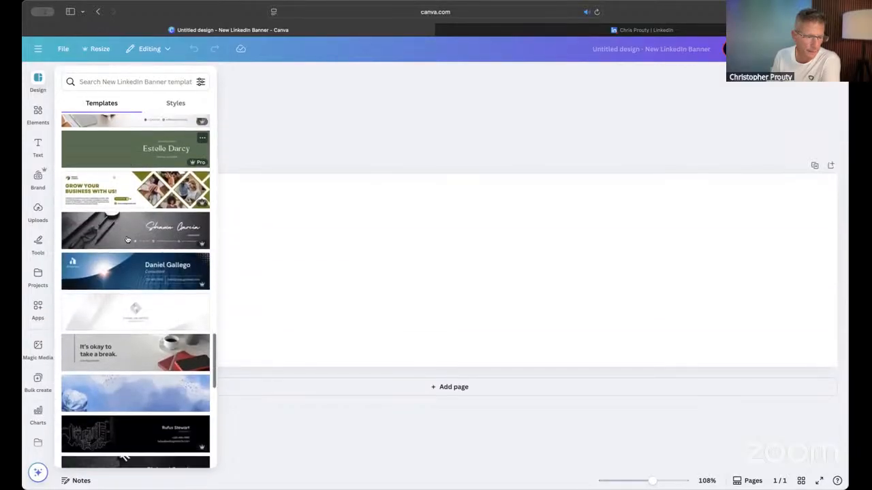
scroll(127, 239, "down", 2)
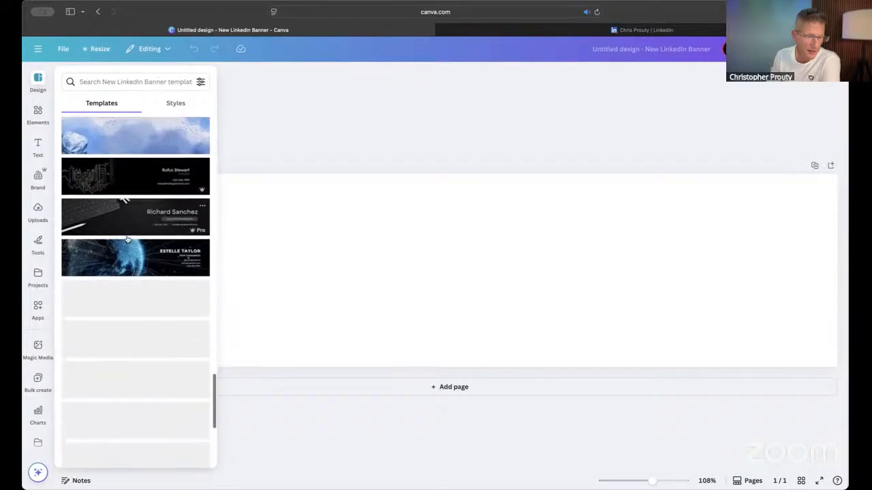
- Apply the red "Banner de LinkedIn negocios color rojo" template to the blank banner
scroll(127, 239, "up", 10)
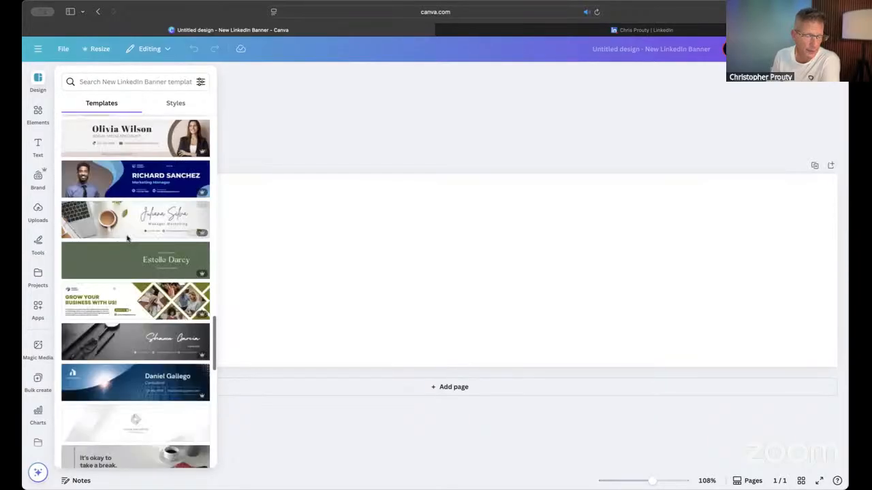
scroll(127, 239, "up", 5)
scroll(127, 239, "up", 4)
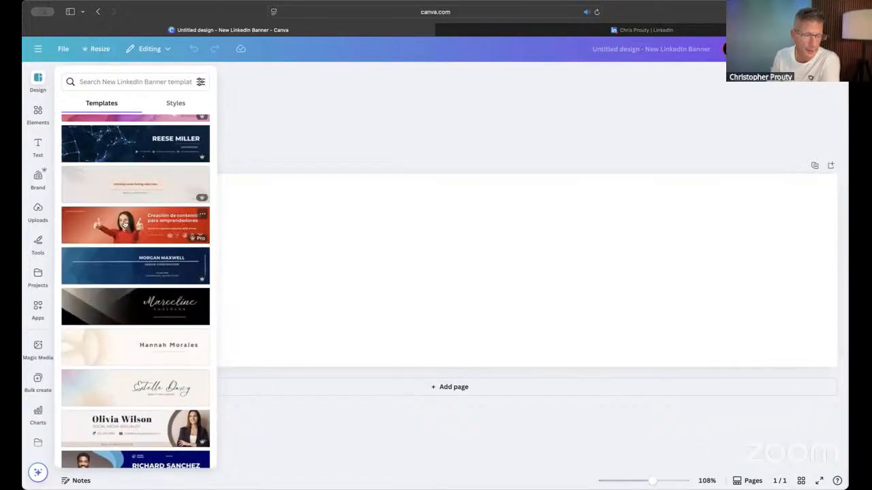
left_click(120, 226)
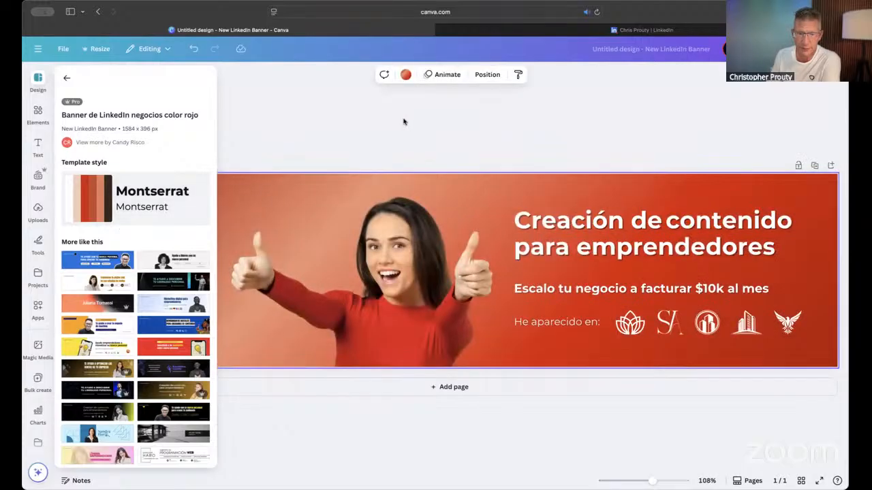
left_click(344, 119)
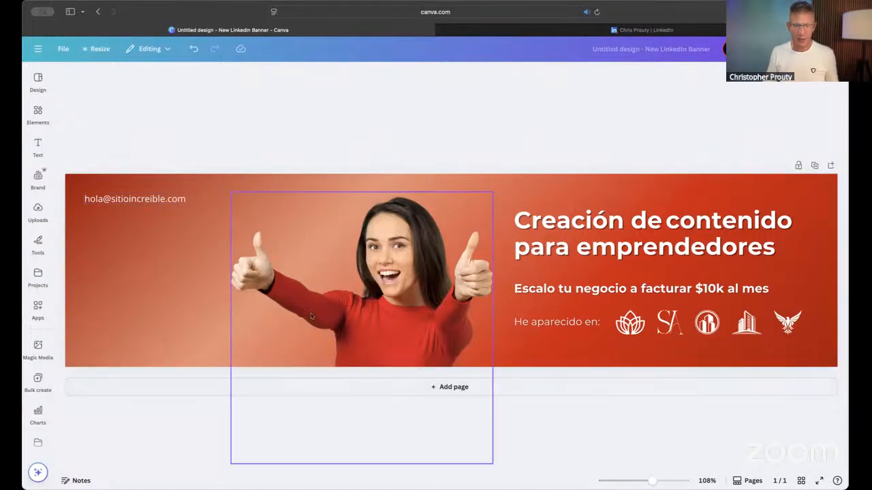
- Replace the template's photo of the woman with the copied "How to Optimize Your LinkedIn Profile for Normal People" book image
left_click_drag(375, 328, 405, 272)
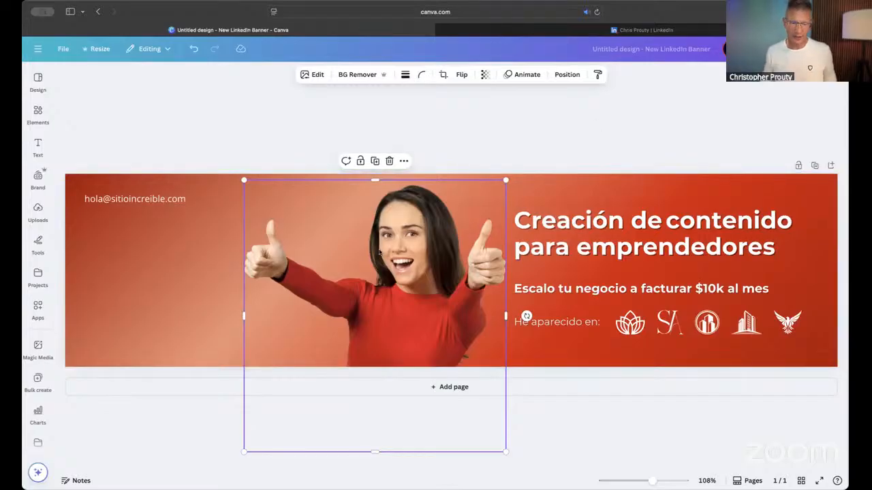
key("BackSpace")
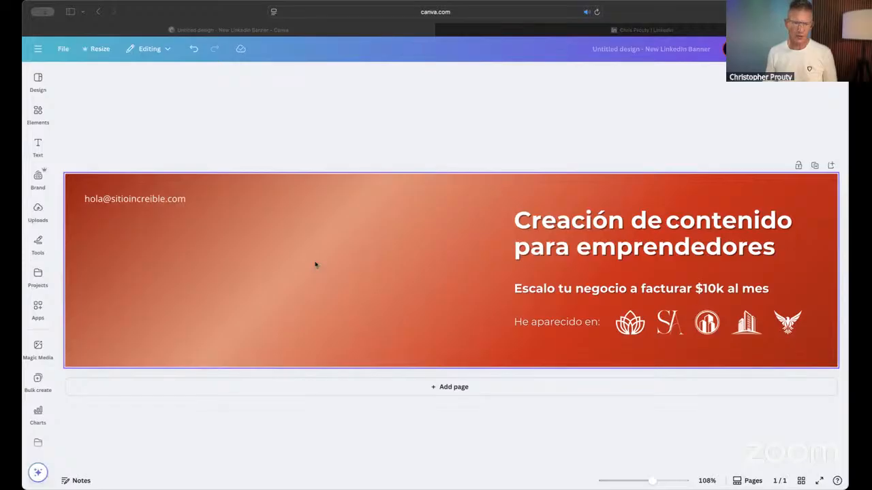
key("super+v")
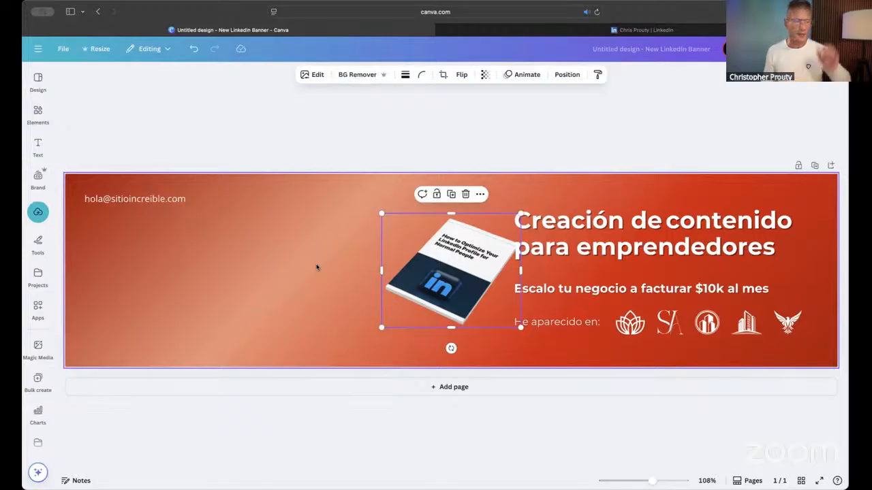
- Enlarge the book image to nearly the banner's height and place it just left of the heading without overlapping the text
left_click_drag(454, 290, 397, 284)
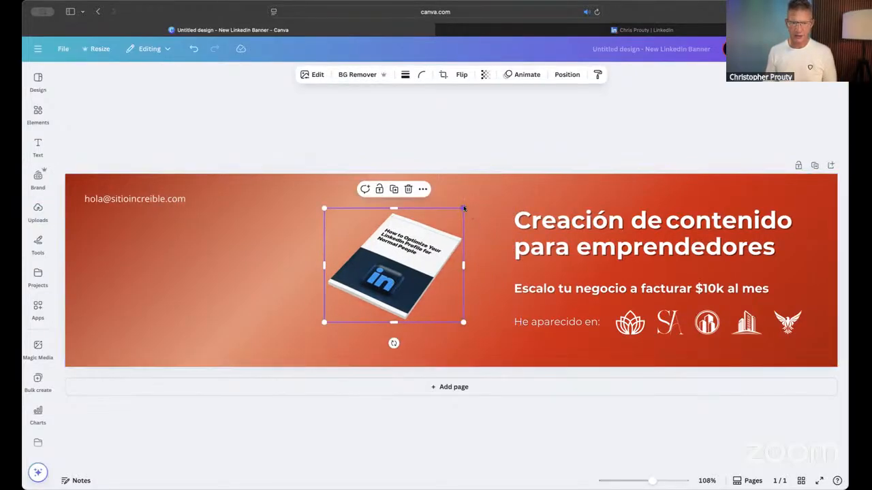
left_click_drag(467, 213, 567, 127)
left_click_drag(454, 229, 429, 275)
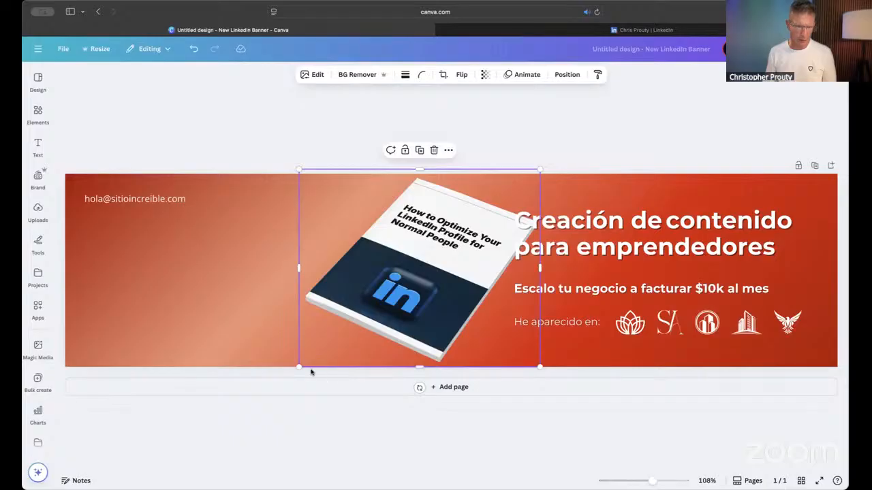
left_click_drag(299, 369, 321, 350)
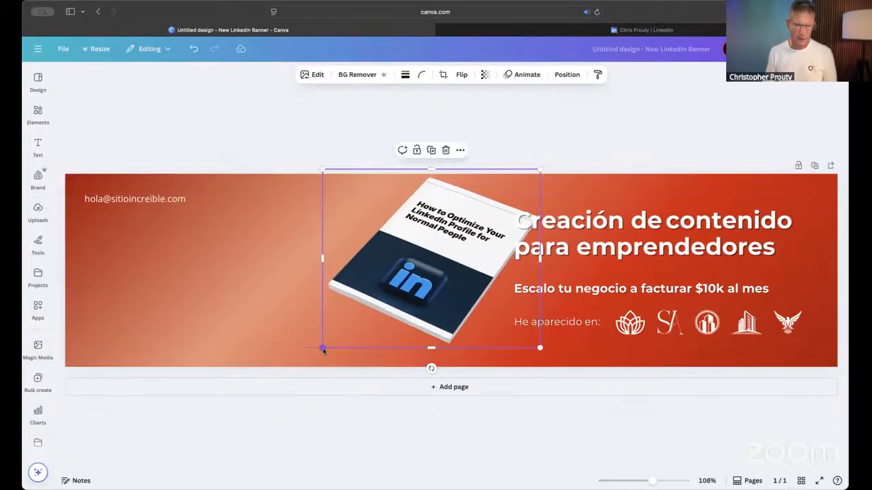
left_click_drag(443, 294, 403, 307)
left_click(597, 150)
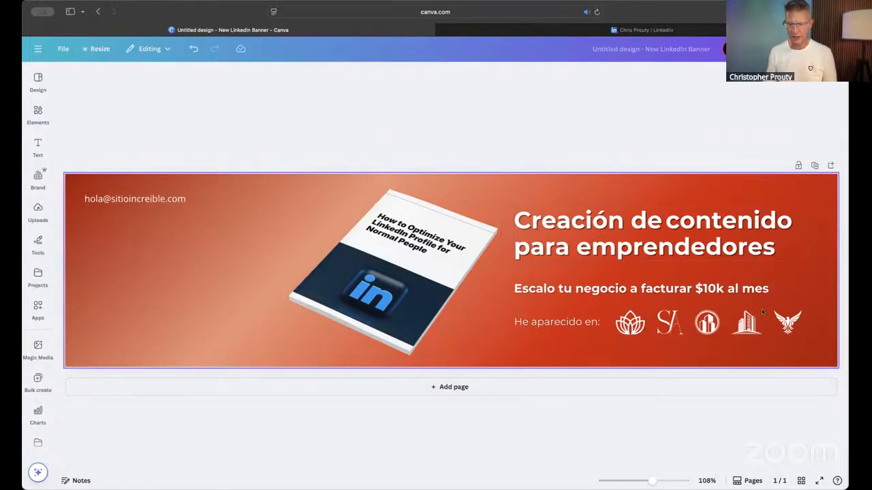
- Delete the row of five white logos and the "He aparecido en:" caption below the subheading
left_click(795, 329)
key("Delete")
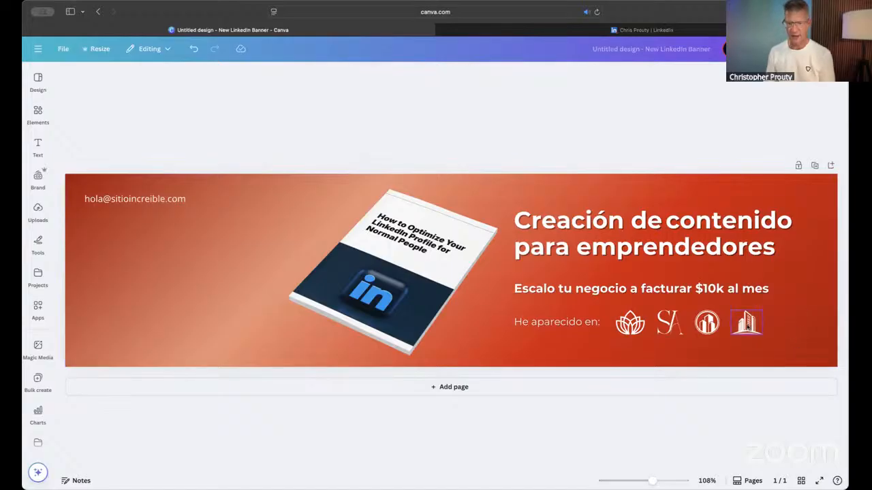
left_click(745, 326)
key("Delete")
left_click(708, 324)
key("Delete")
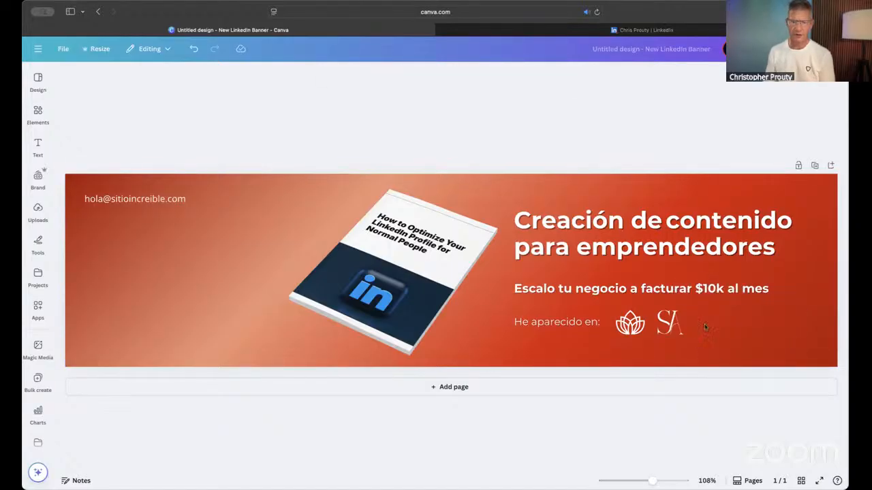
left_click(670, 323)
left_click(637, 328)
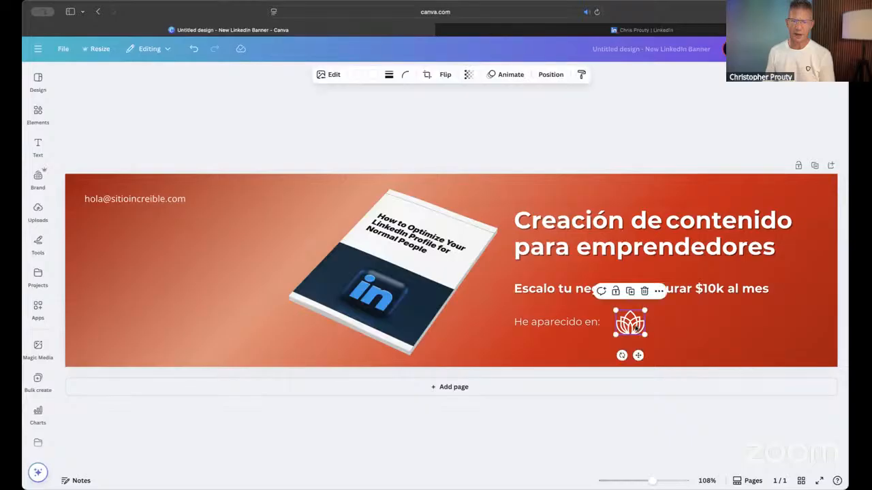
key("Delete")
left_click(558, 323)
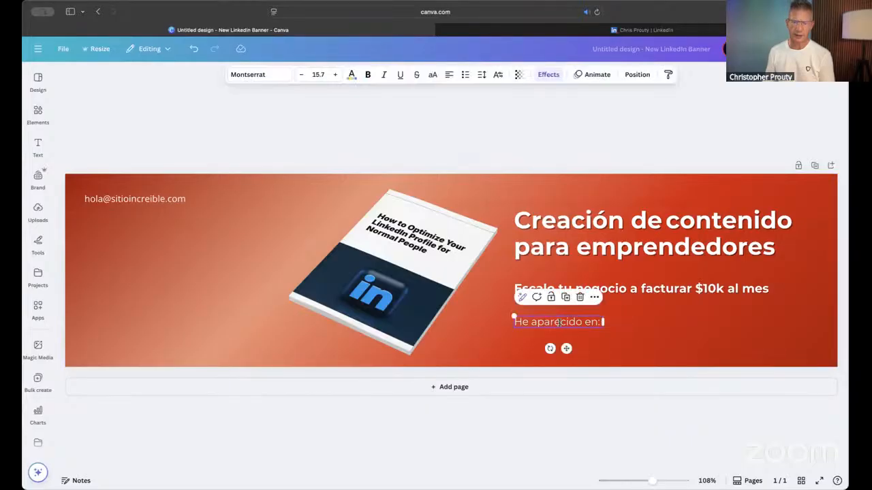
key("Escape")
key("Delete")
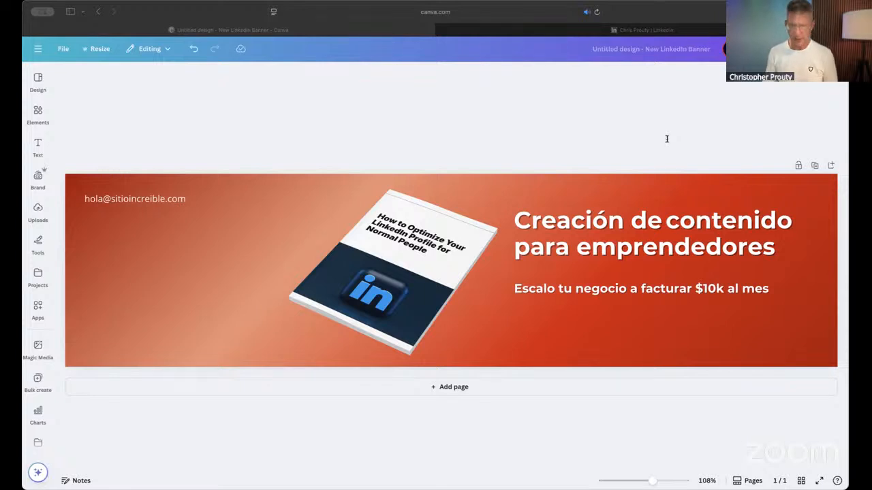
- Replace the "Creación de … para emprendedores" heading text with the copied headline "From invisible to in demand"
left_click(635, 5)
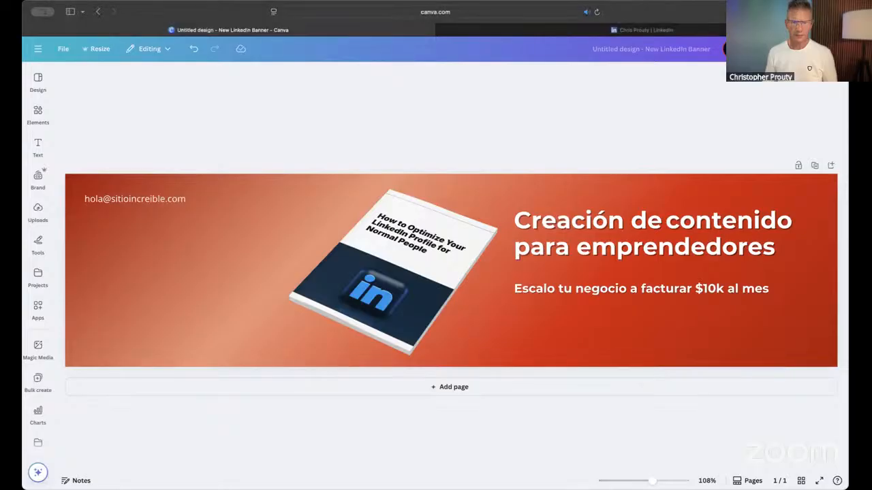
left_click(539, 241)
triple_click(539, 241)
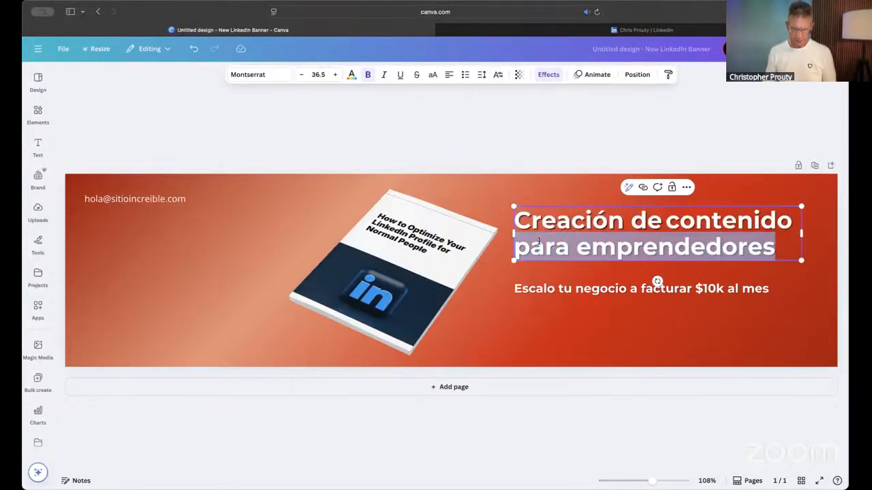
key("super+a")
type("From invisible to demand")
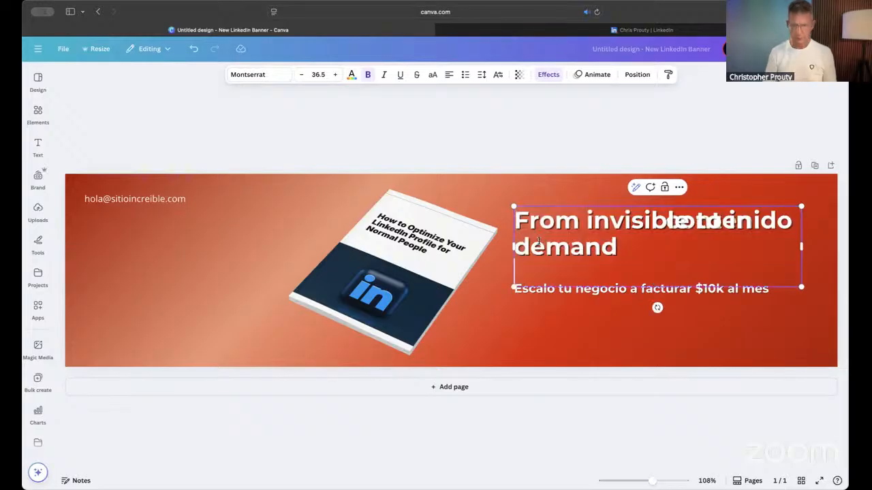
left_click(589, 139)
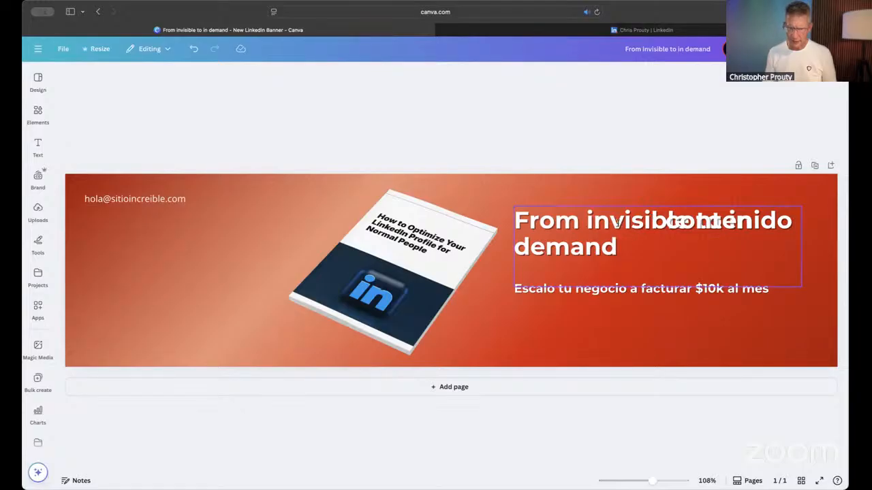
- Delete the leftover word "contenido" overlapping the headline, shifting the headline down to reach it and back up above the subheading
left_click(537, 271)
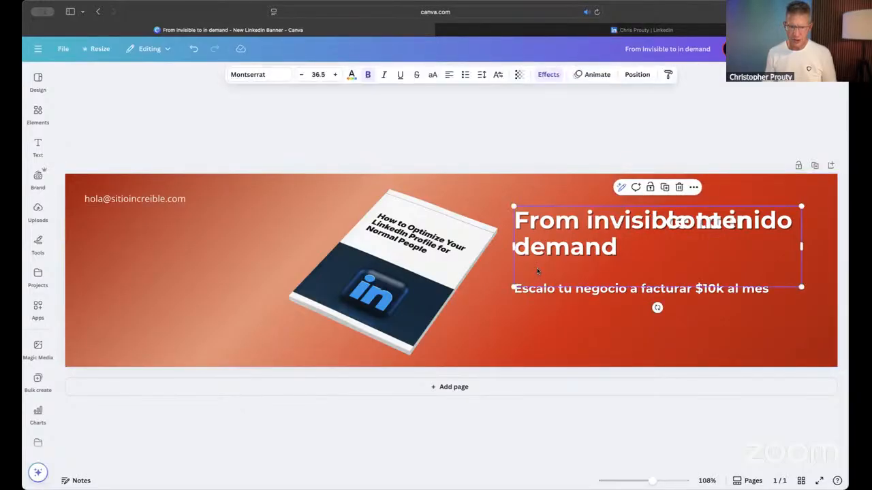
left_click_drag(537, 271, 540, 288)
left_click(723, 222)
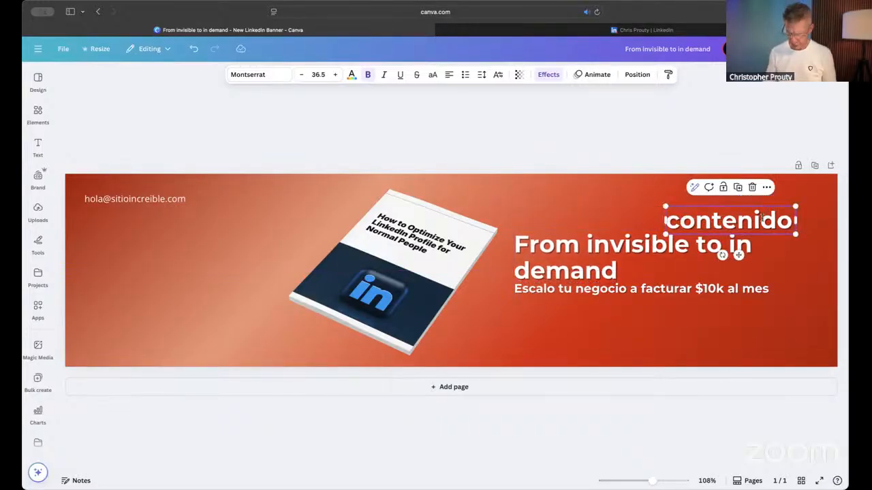
key("Delete")
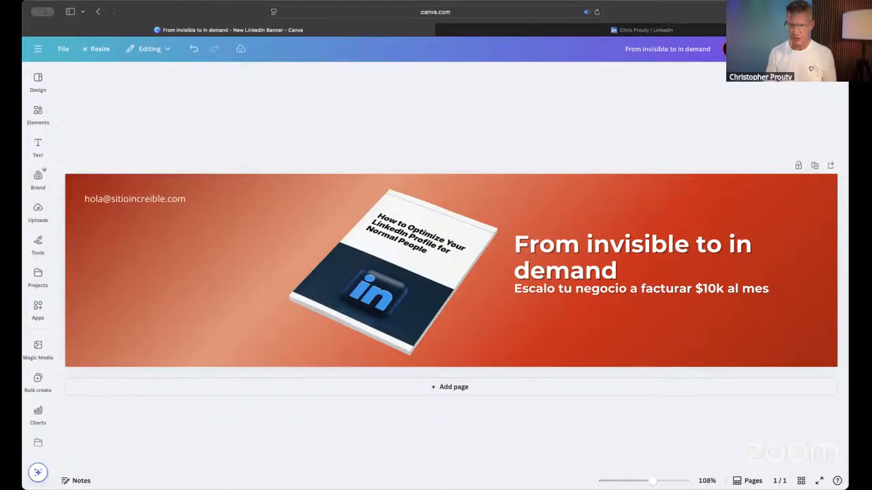
left_click(621, 267)
left_click_drag(621, 267, 618, 245)
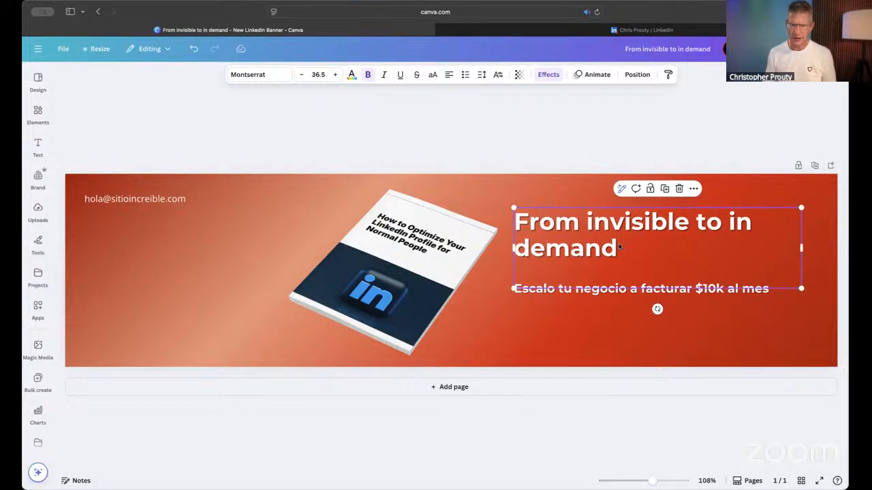
- Change the headline's font to Poppins
left_click(263, 74)
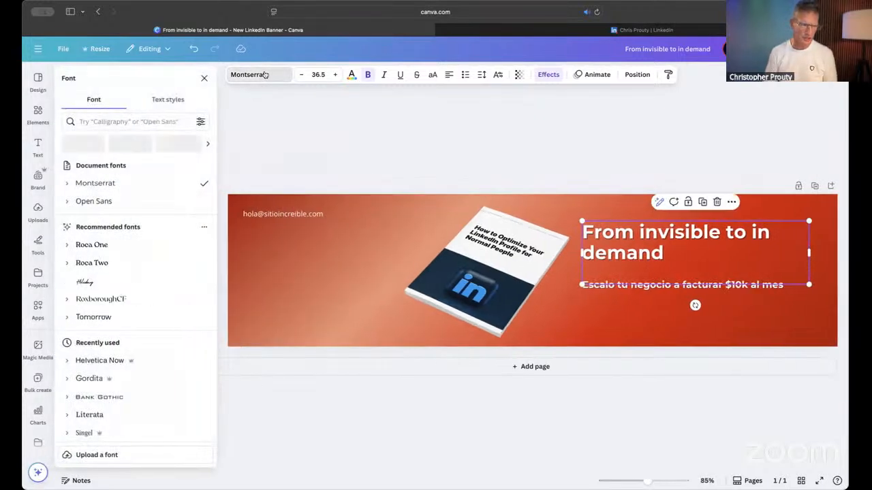
left_click(143, 122)
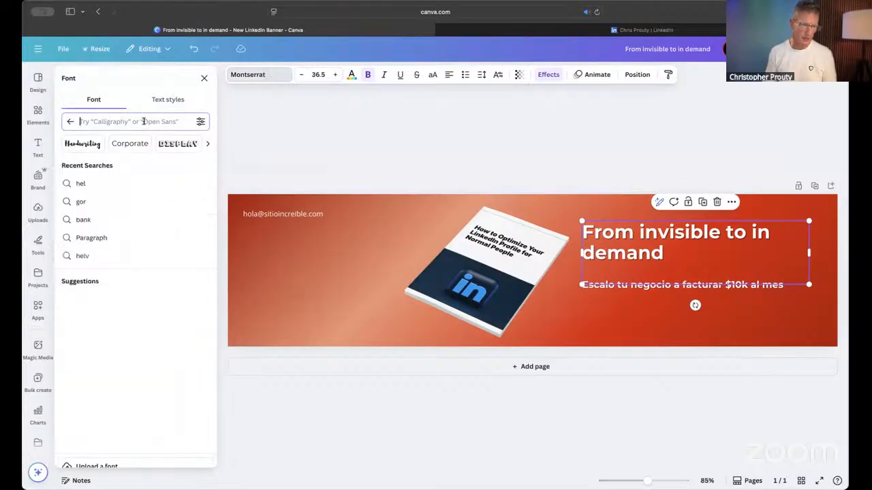
type("pop")
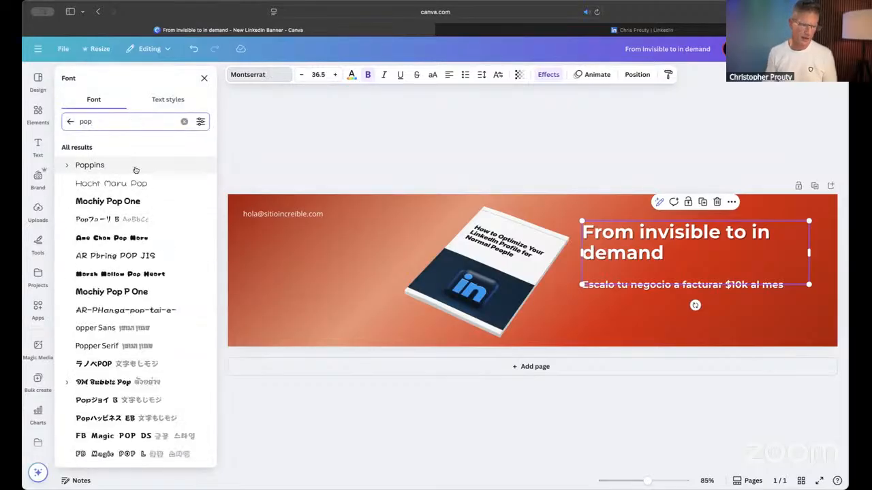
left_click(101, 166)
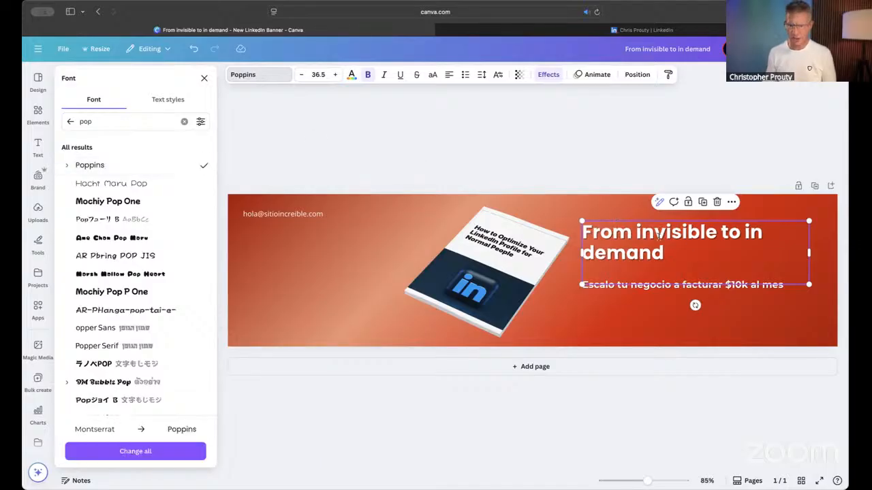
left_click(205, 78)
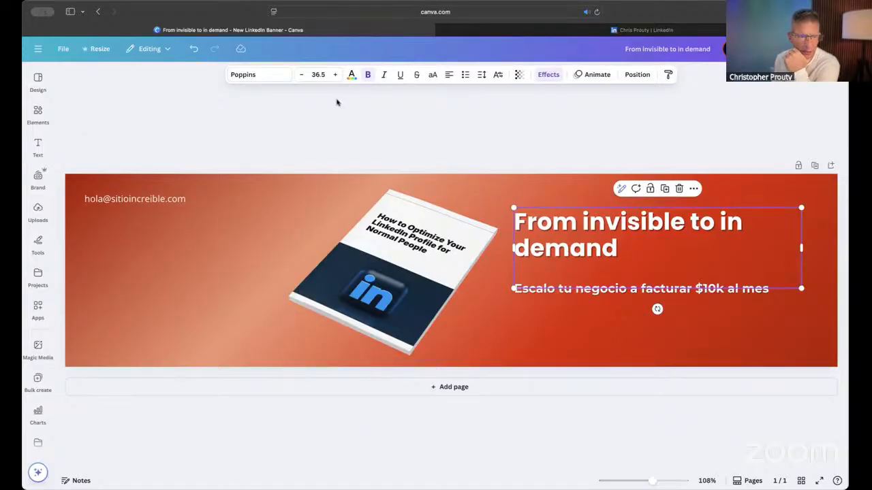
- Increase the headline's font size to 51.5
left_click(335, 75)
left_click(335, 74)
left_click(335, 74)
left_click(335, 74)
left_click(335, 75)
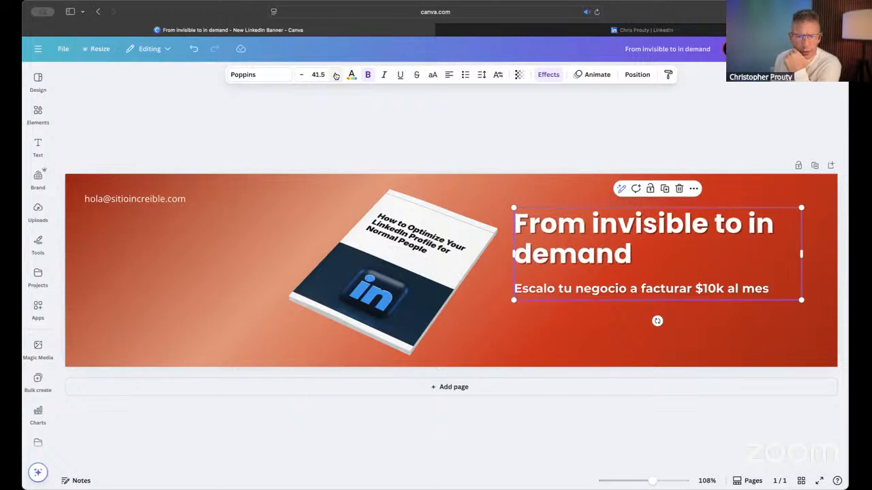
left_click(335, 75)
left_click(335, 74)
left_click(335, 74)
left_click(335, 74)
left_click(335, 74)
left_click(335, 74)
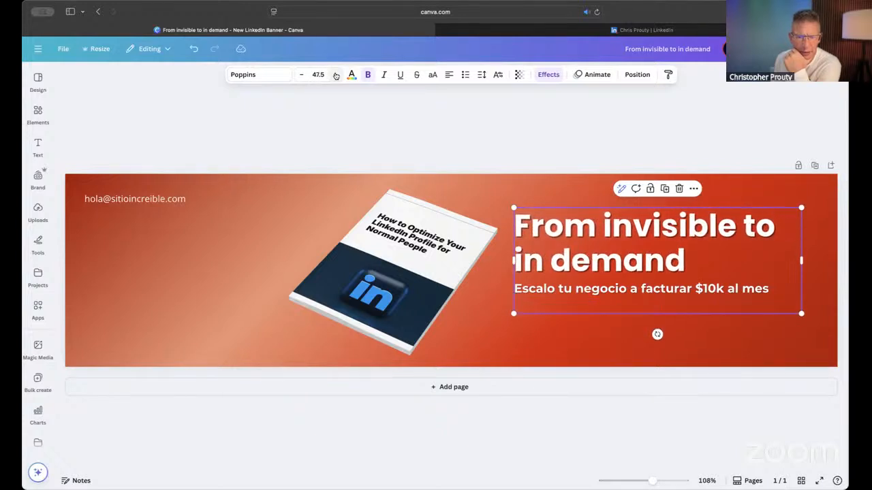
left_click(335, 74)
left_click(335, 75)
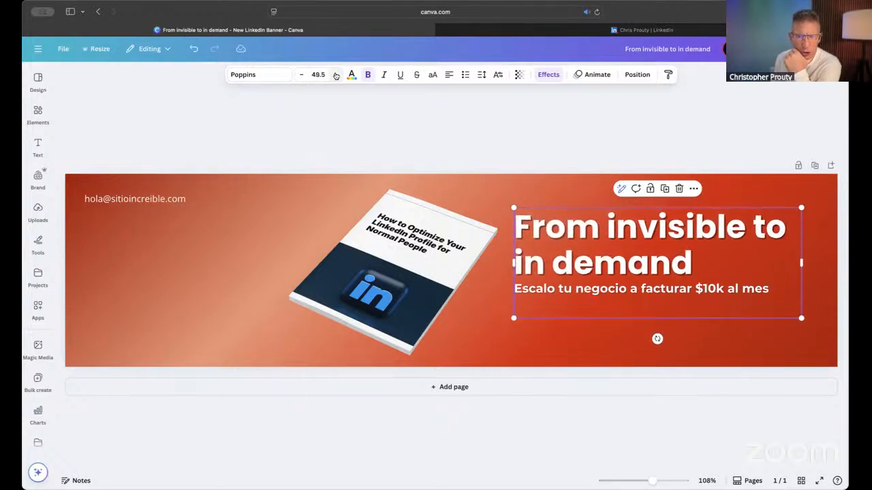
left_click(335, 74)
left_click(335, 74)
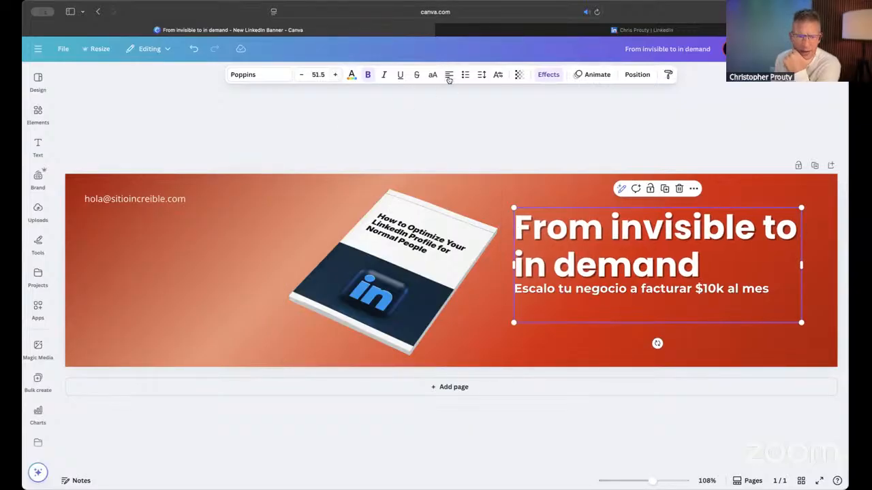
- Tighten the headline's line spacing to 0.91 and deselect the text box
left_click(482, 75)
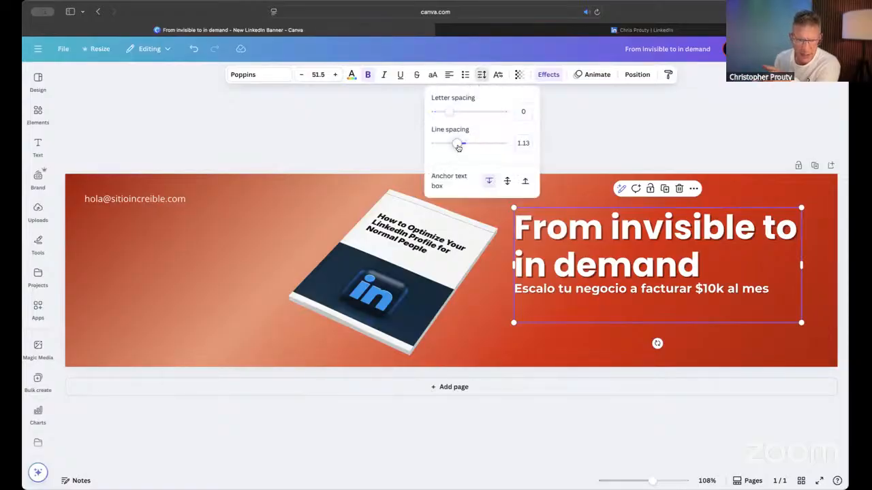
left_click(522, 143)
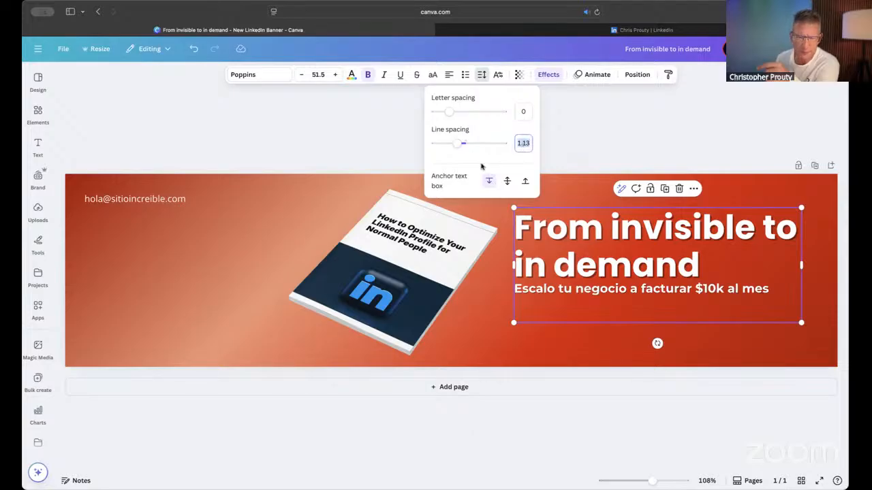
key("Return")
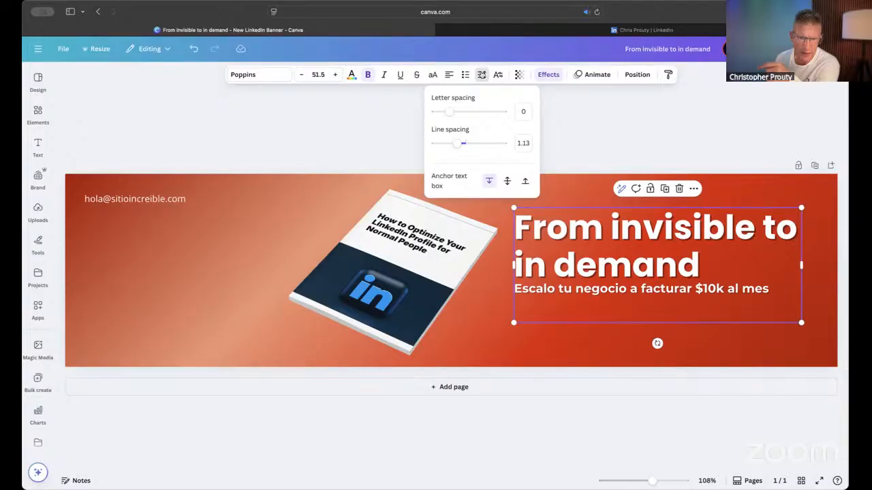
left_click_drag(457, 142, 450, 142)
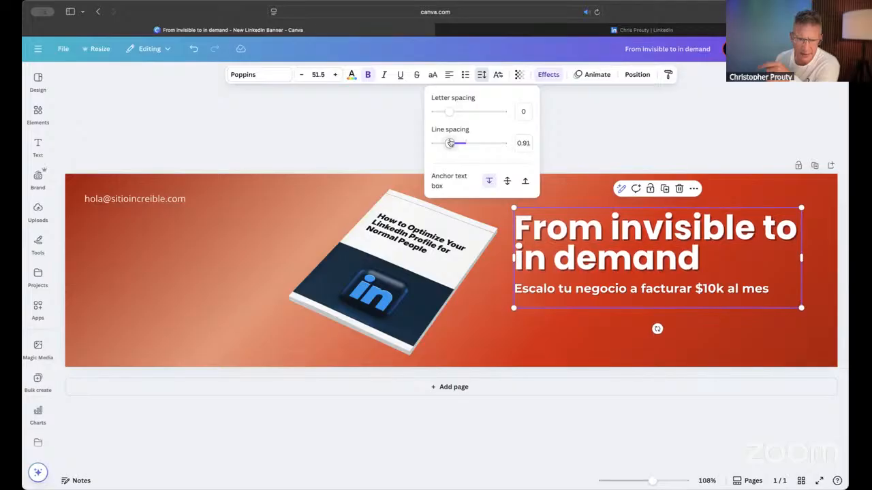
left_click(608, 151)
left_click(608, 152)
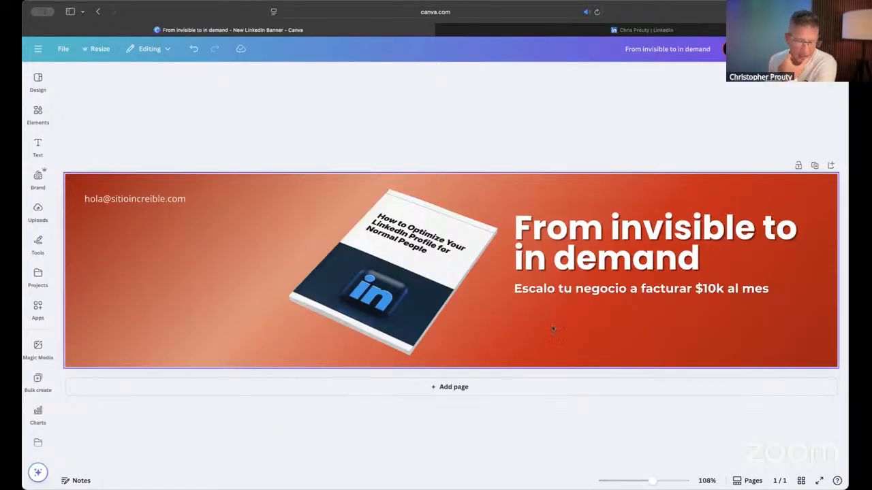
- Replace the Spanish subheading with the copied text "LinkedIn optimization that actually drives revenue (Not just likes)"
mouse_move(635, 27)
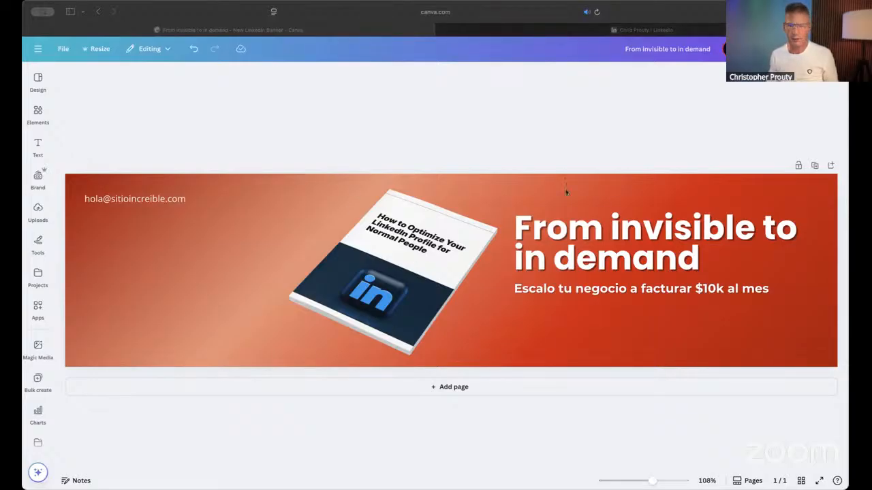
left_click(668, 177)
left_click(594, 290)
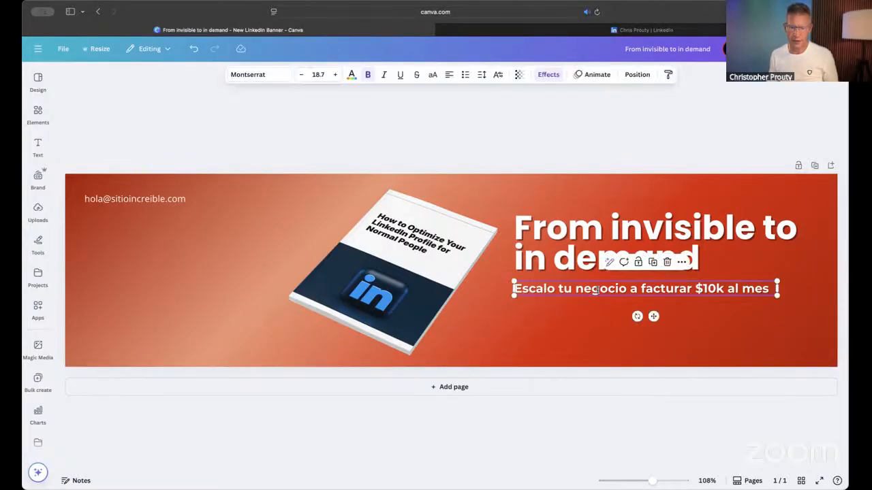
double_click(594, 290)
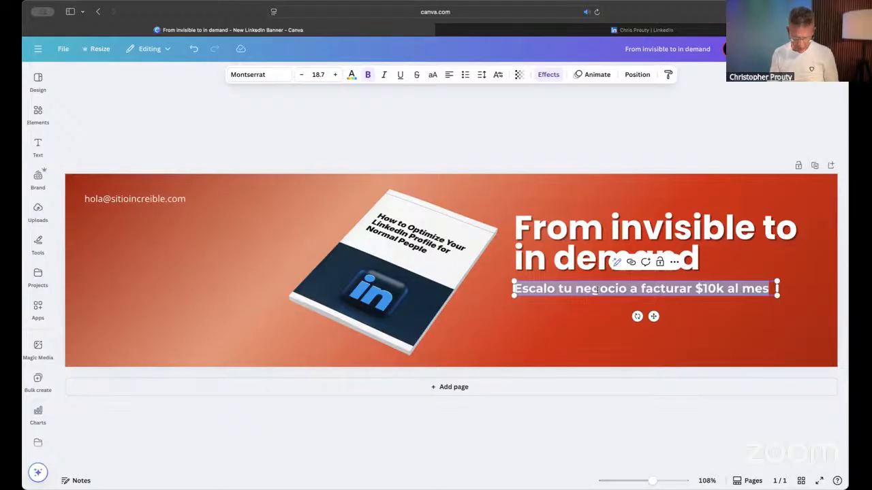
type("LinkedIn optimization that actually drives revenue (Not just likes)")
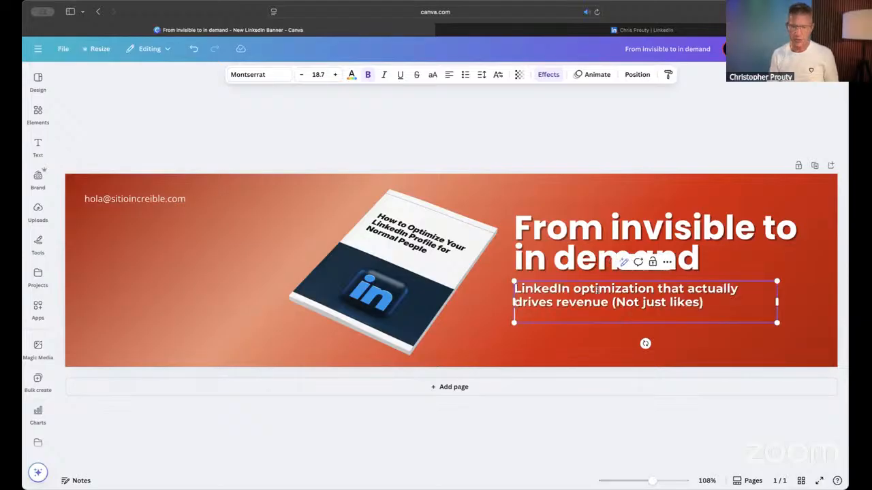
left_click(584, 138)
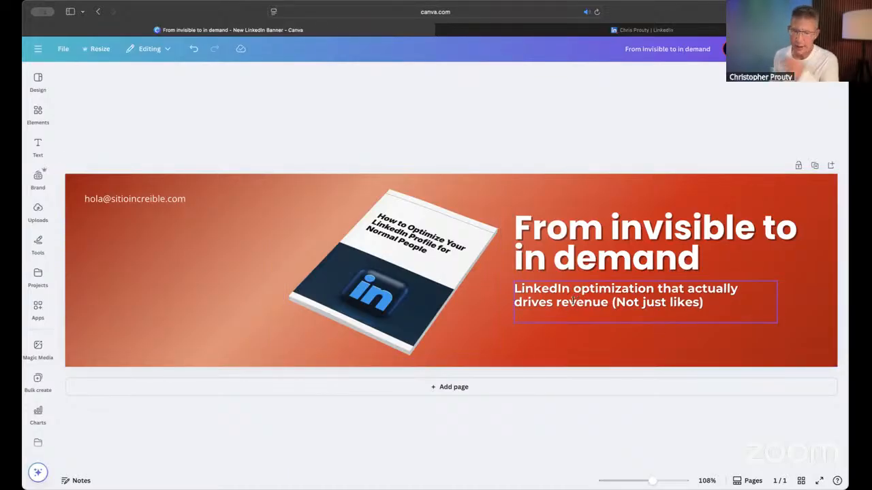
- Change the words "drives revenue" in the subheading to "makes money"
left_click(572, 301)
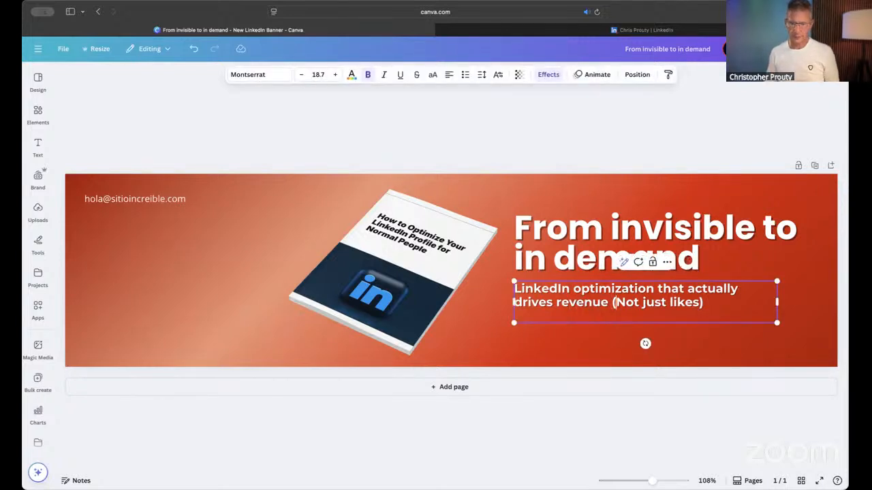
left_click_drag(611, 302, 513, 302)
type("makes")
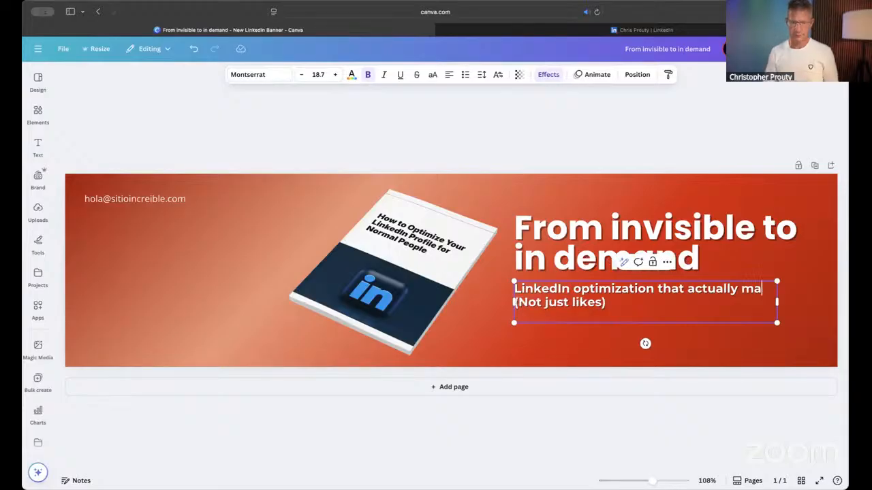
type(" money")
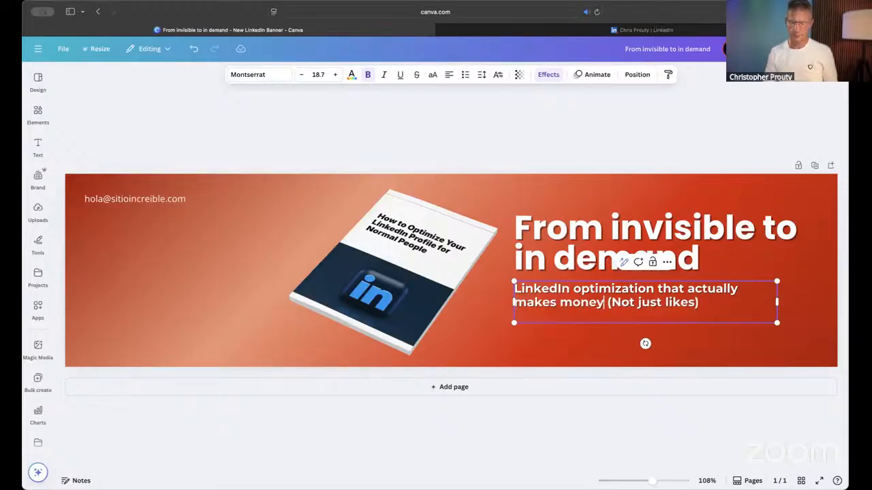
- Replace "makes" with "gets" in the subheading so its second line reads "gets money (Not just likes)"
left_click_drag(513, 301, 559, 302)
type("get")
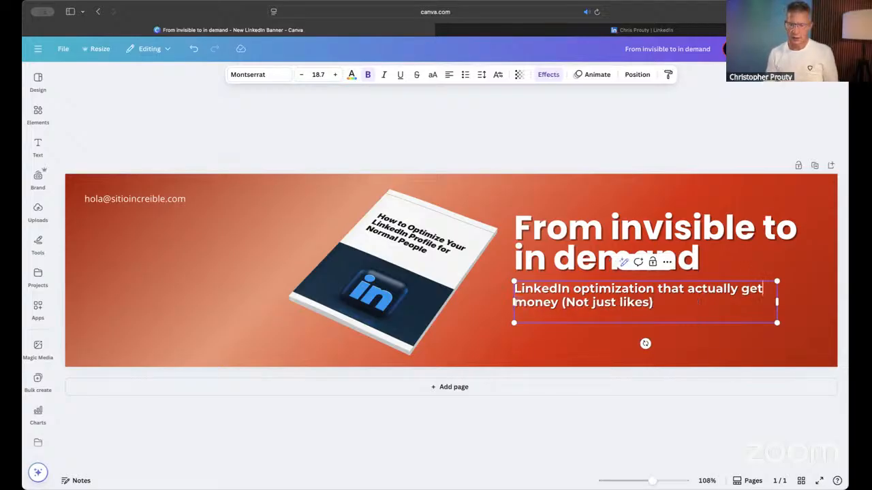
key("Left")
key("Left")
key("Left")
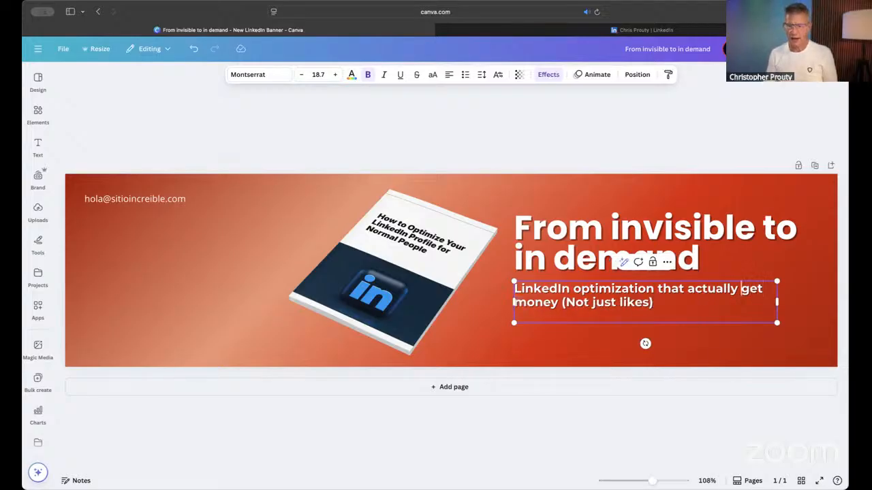
key("BackSpace")
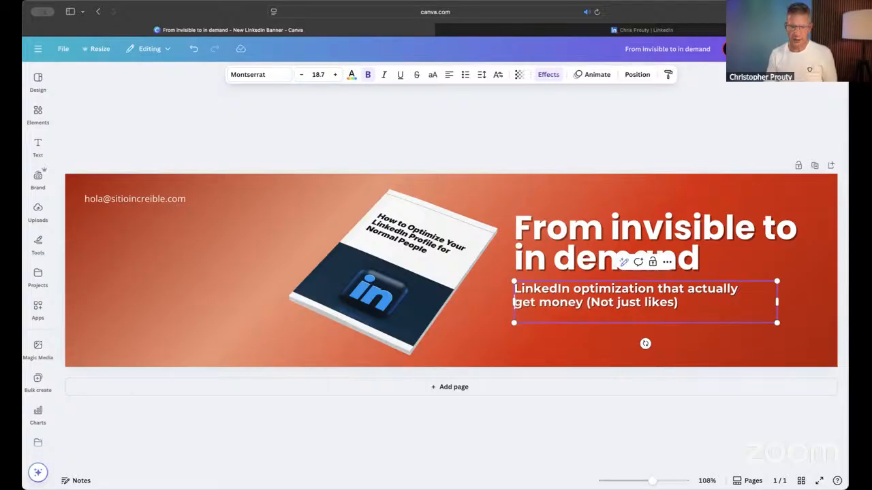
key("Right")
key("Right")
key("Right")
type("s")
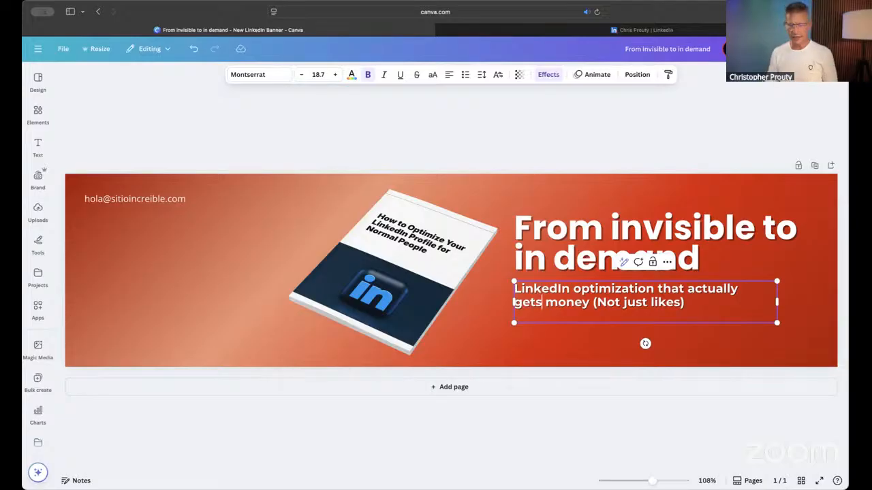
left_click(571, 151)
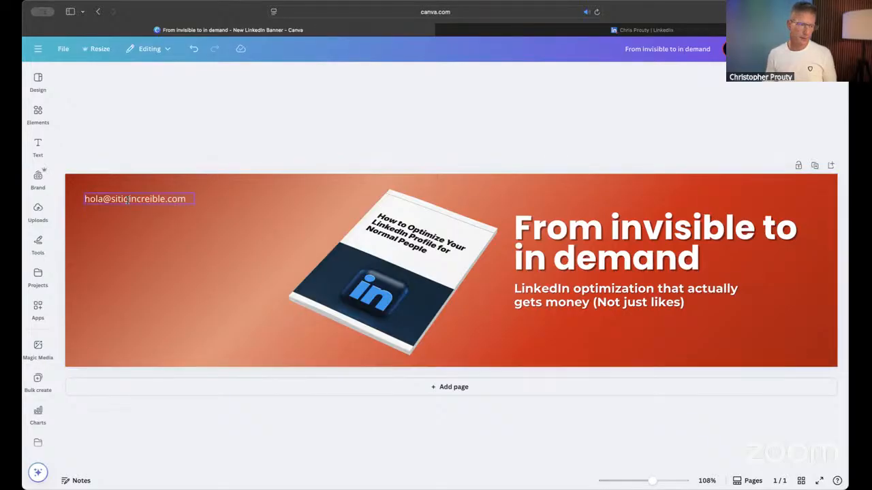
- Select the banner's placeholder e-mail text and compare its position with the profile photo and banner on the LinkedIn profile page
left_click(128, 198)
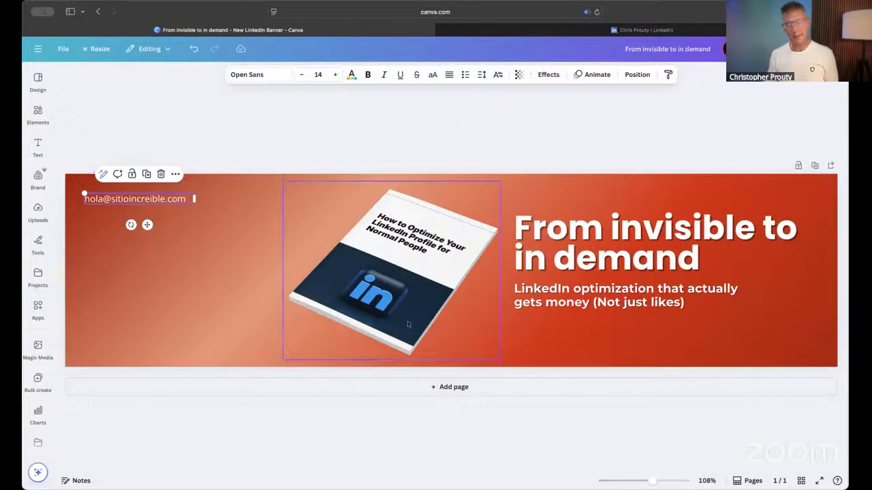
left_click(582, 29)
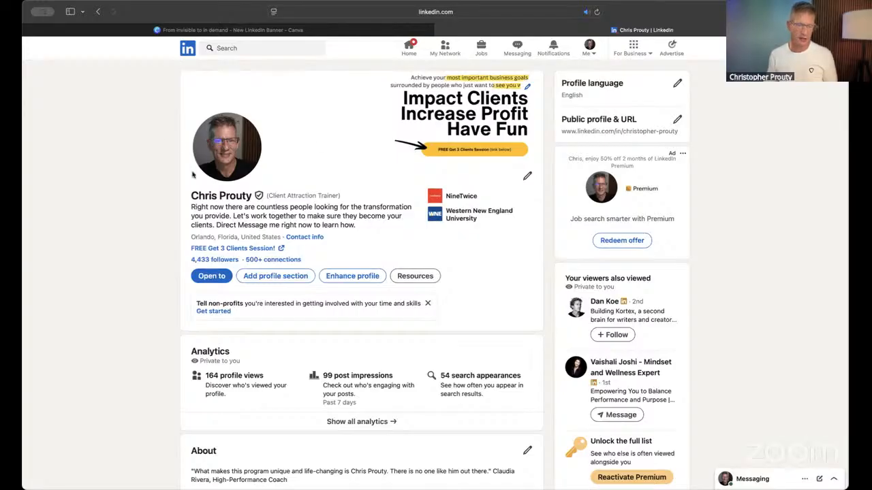
left_click(324, 29)
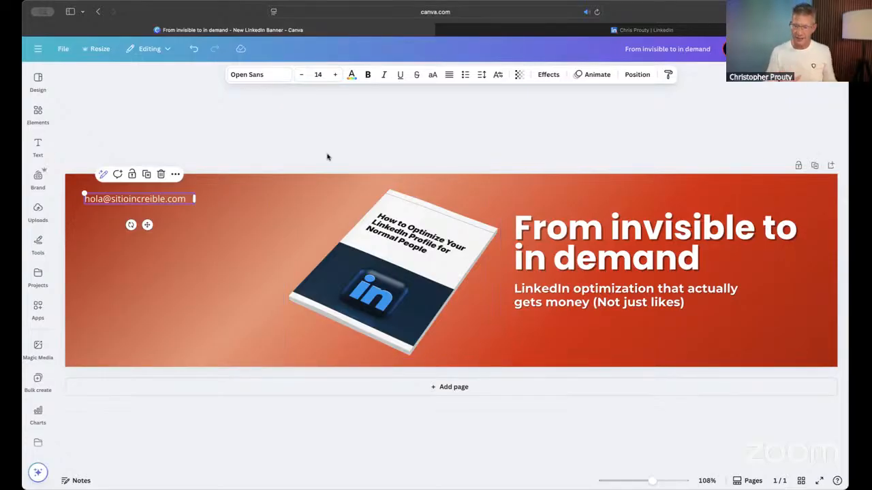
left_click(536, 31)
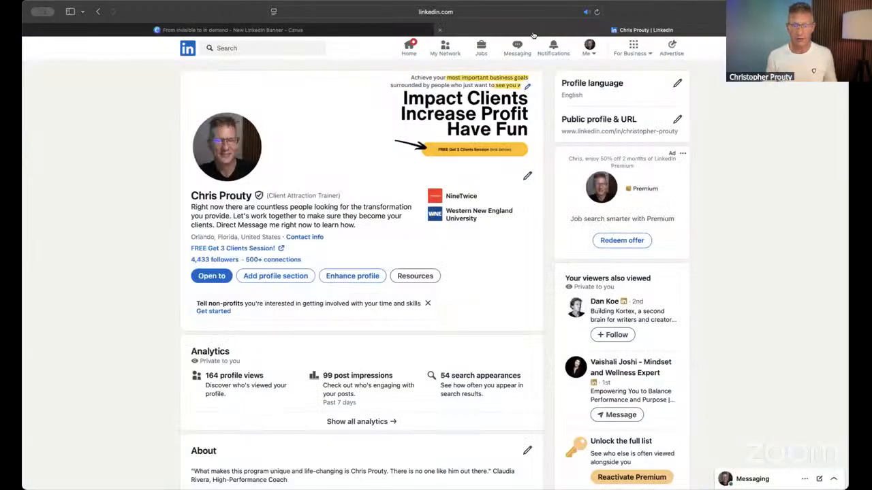
- Examine the LinkedIn profile's banner call to action, its arrow and the matching session link beneath the headline
scroll(448, 158, "up", 5)
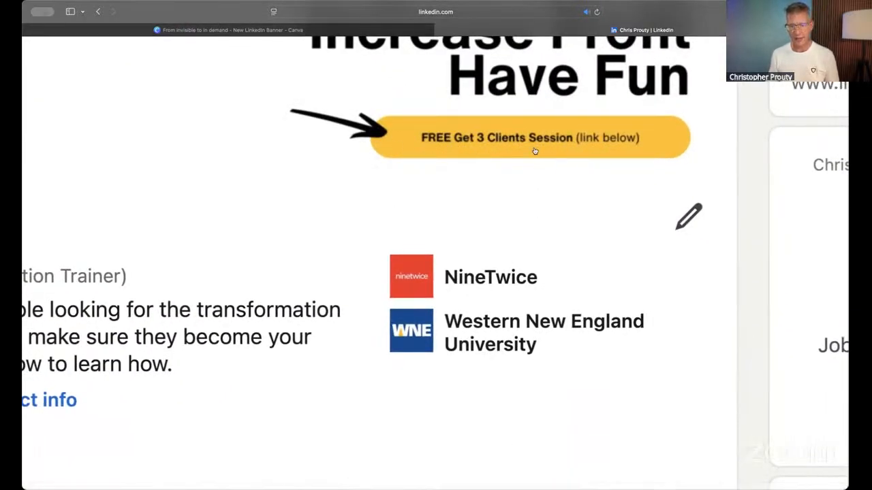
scroll(402, 159, "left", 3)
scroll(403, 160, "left", 10)
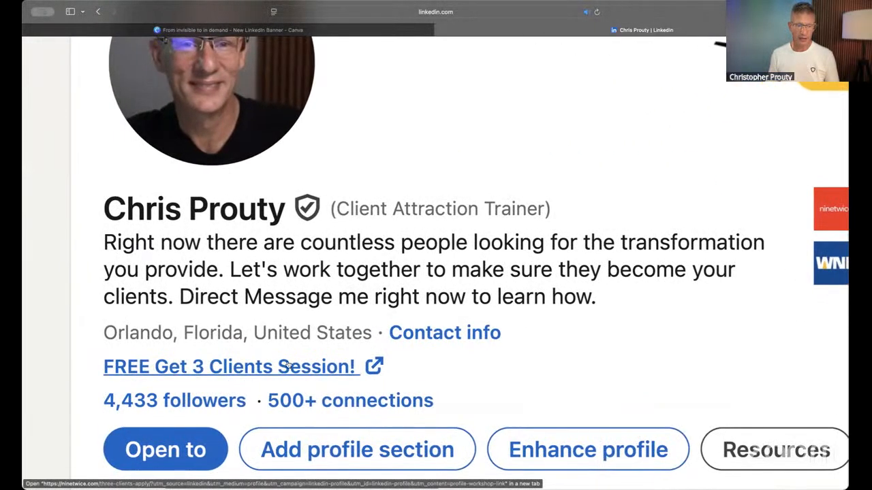
scroll(218, 368, "up", 5)
scroll(218, 367, "right", 3)
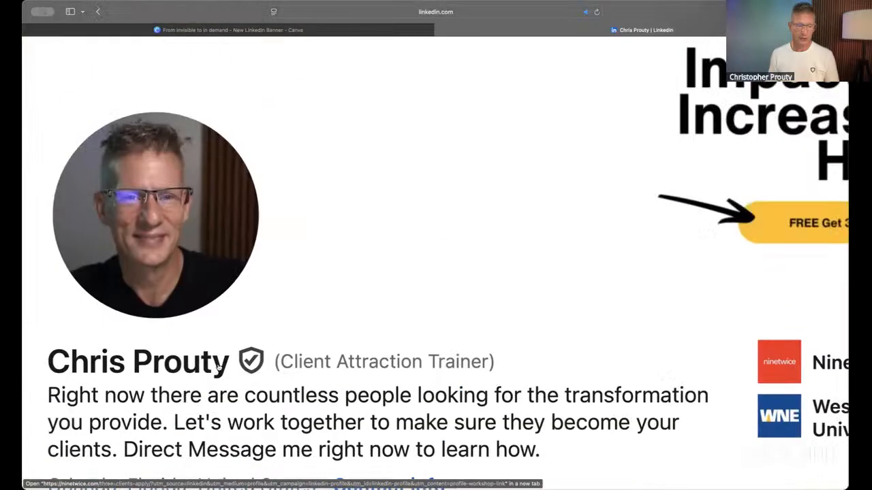
scroll(382, 244, "down", 5)
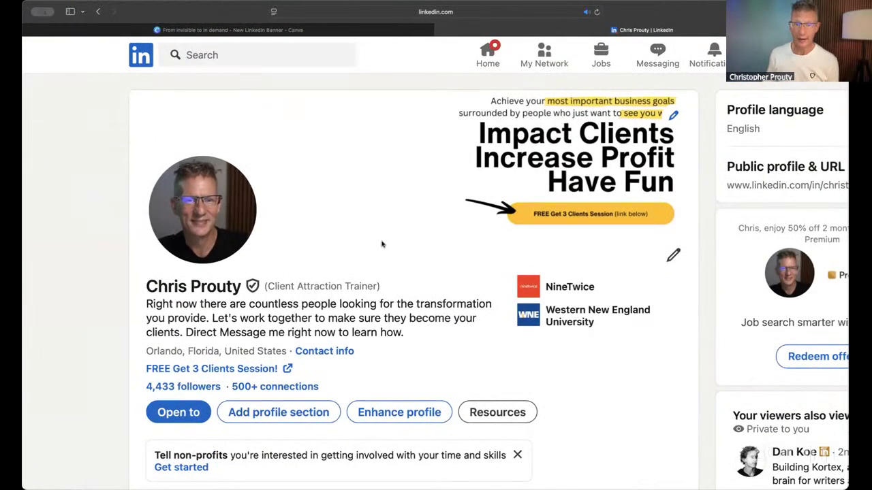
scroll(382, 244, "down", 1)
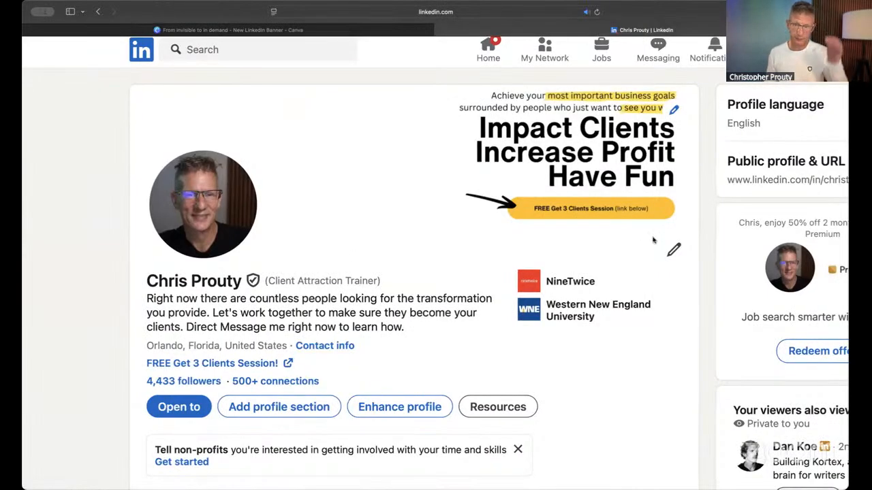
scroll(652, 240, "down", 5)
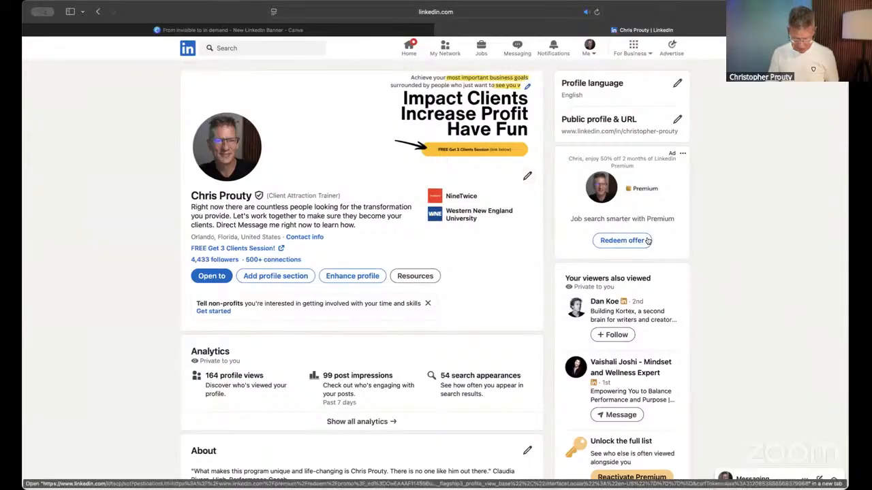
- Open ninetwice.com in a new browser tab and review the call-to-action buttons on its home page
key("super+t")
type("ninetwice.com")
key("Return")
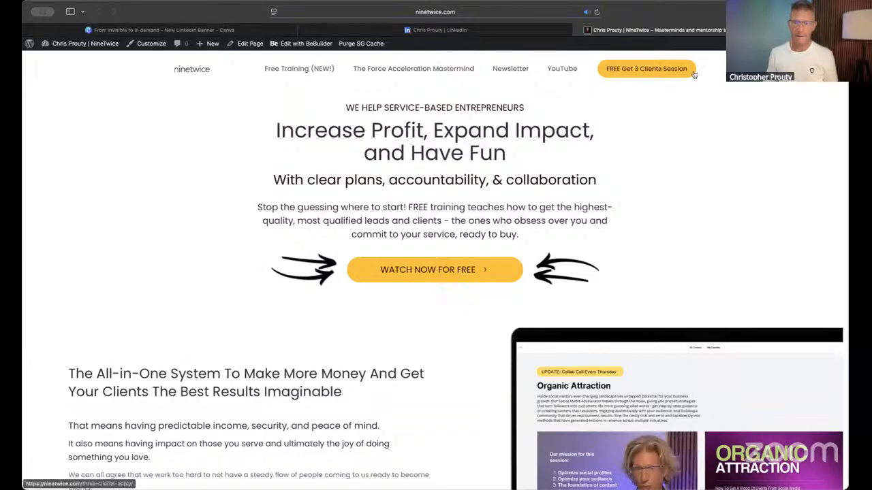
scroll(418, 210, "down", 5)
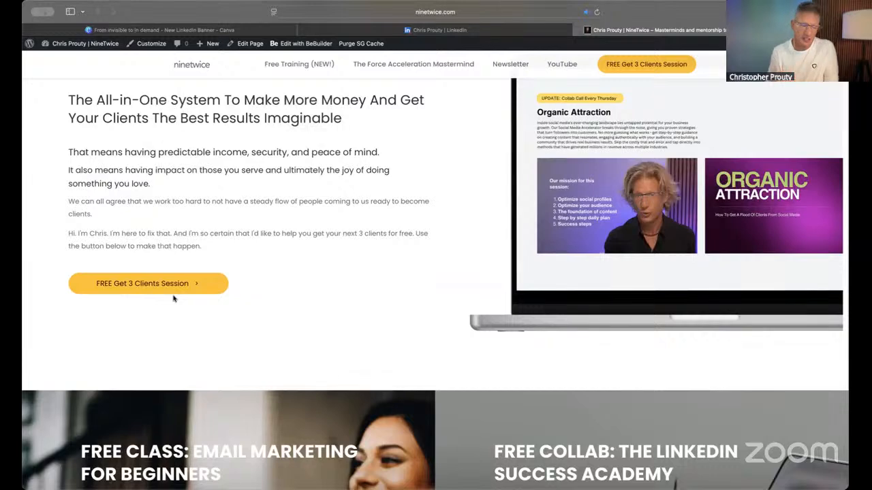
scroll(173, 298, "up", 5)
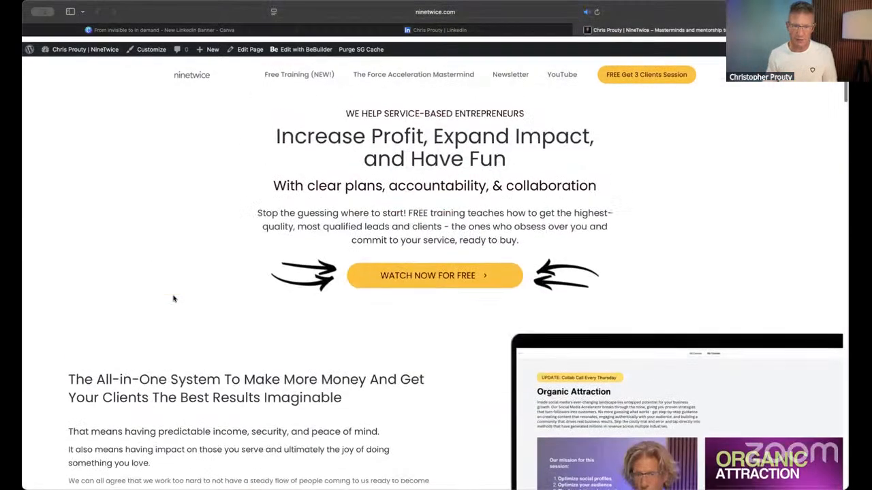
- Return to LinkedIn, open the first recently searched person's profile and view its banner at full size
left_click(463, 30)
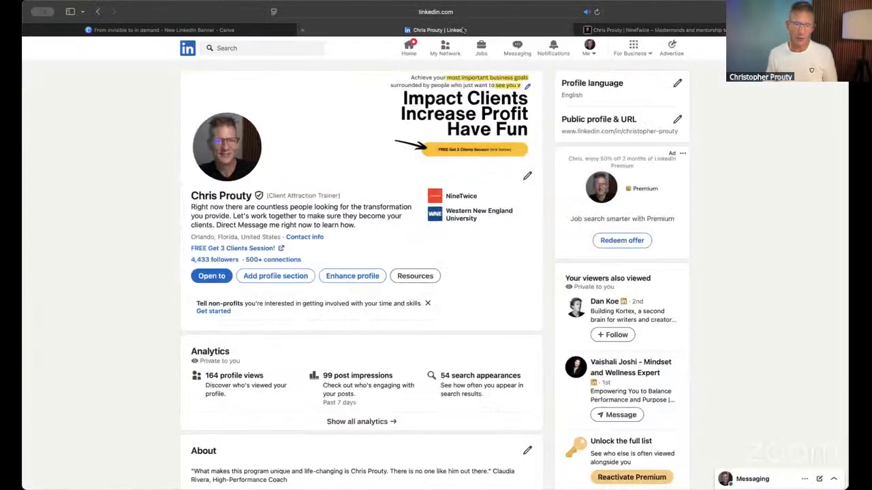
left_click(238, 47)
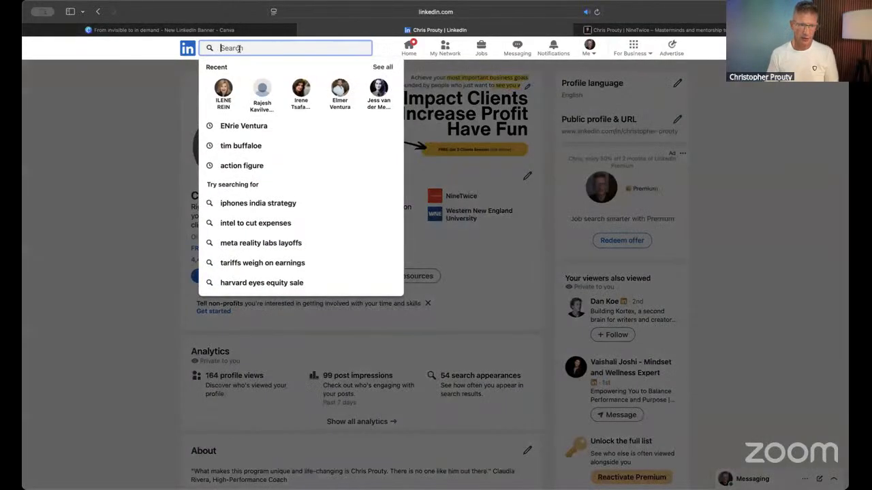
left_click(224, 90)
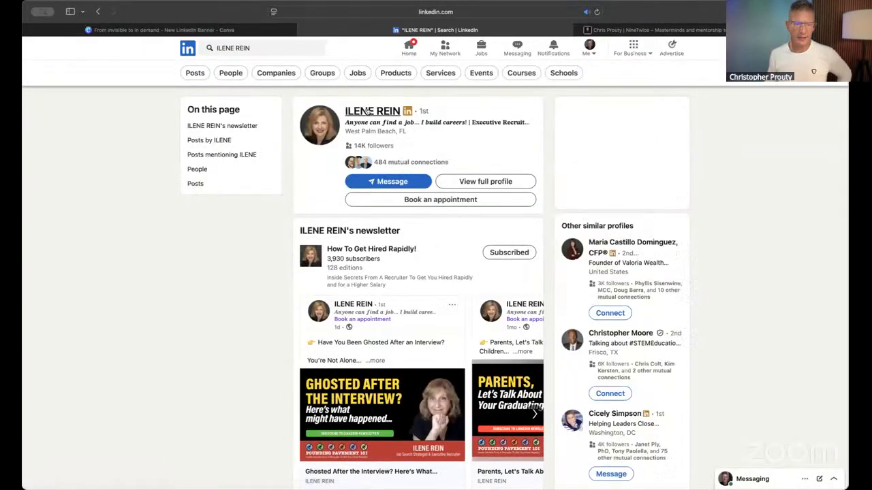
left_click(367, 111)
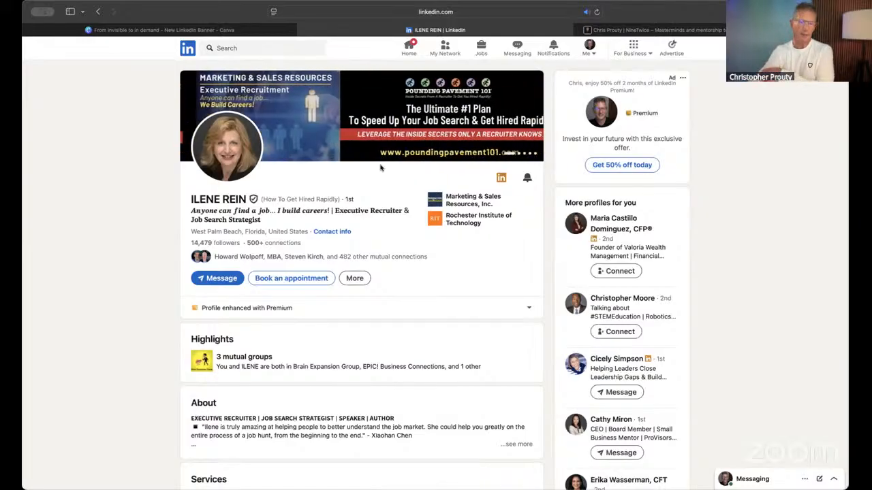
left_click(373, 139)
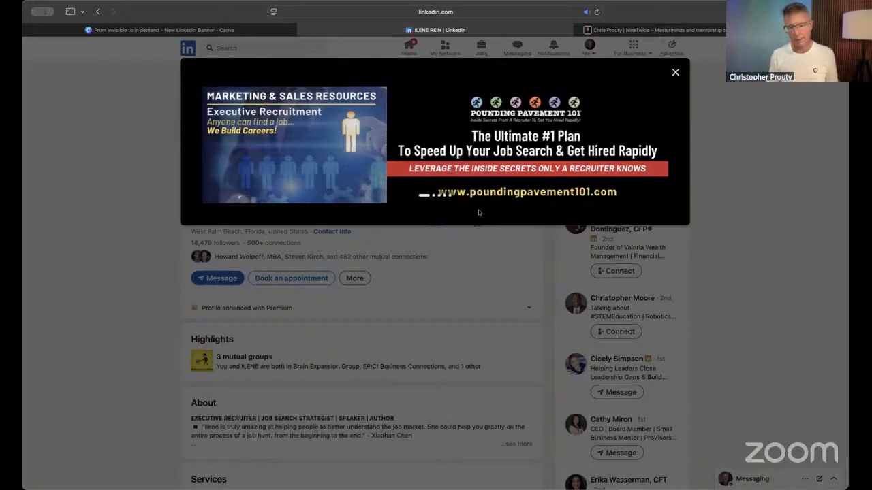
left_click(675, 72)
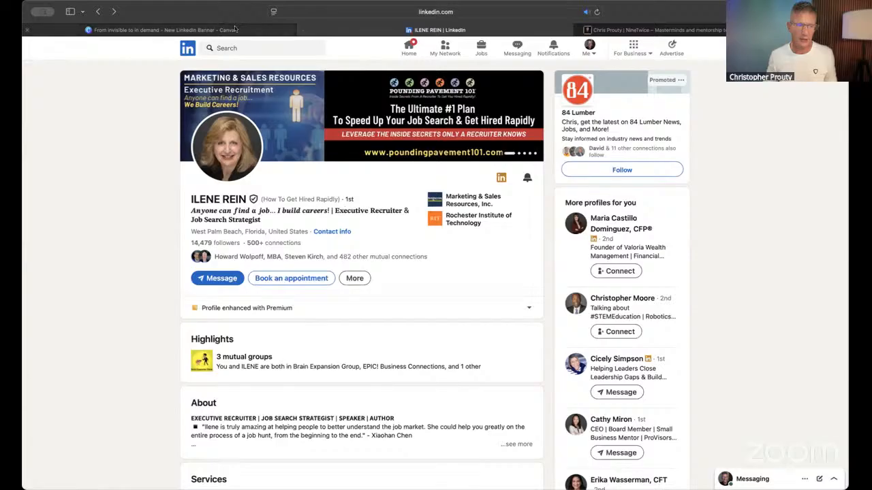
- Switch back to the Canva banner and replace its placeholder e-mail text with "ebook.prouty.me"
mouse_move(236, 30)
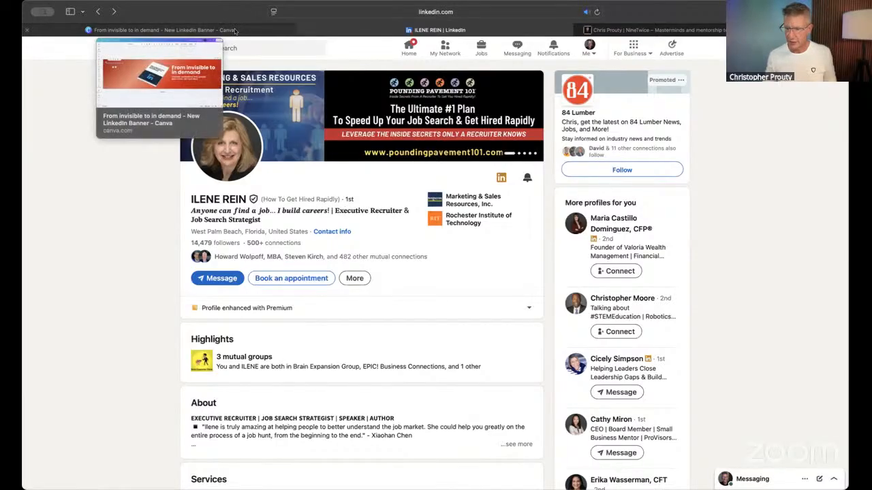
left_click(235, 30)
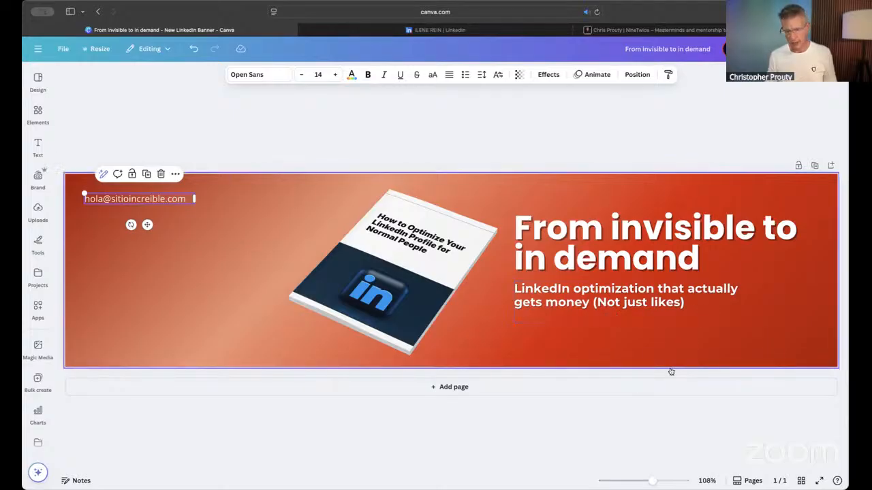
double_click(159, 200)
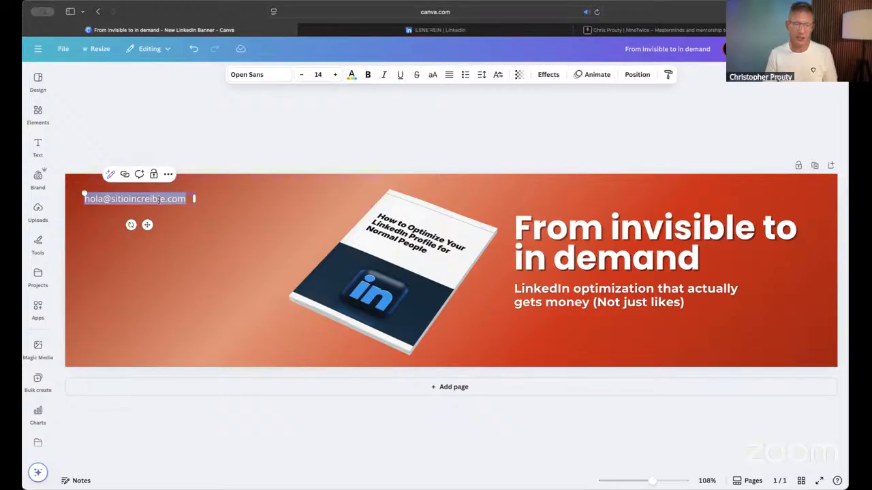
type("ebook.pro")
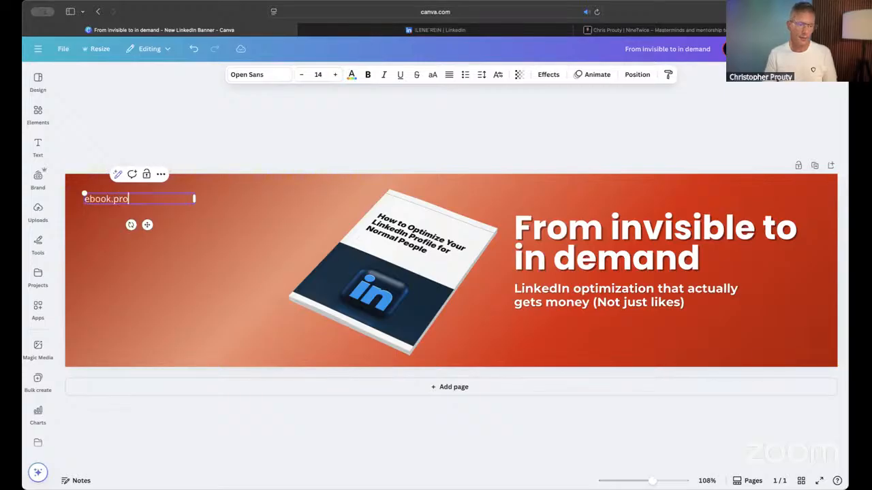
type("uty.me")
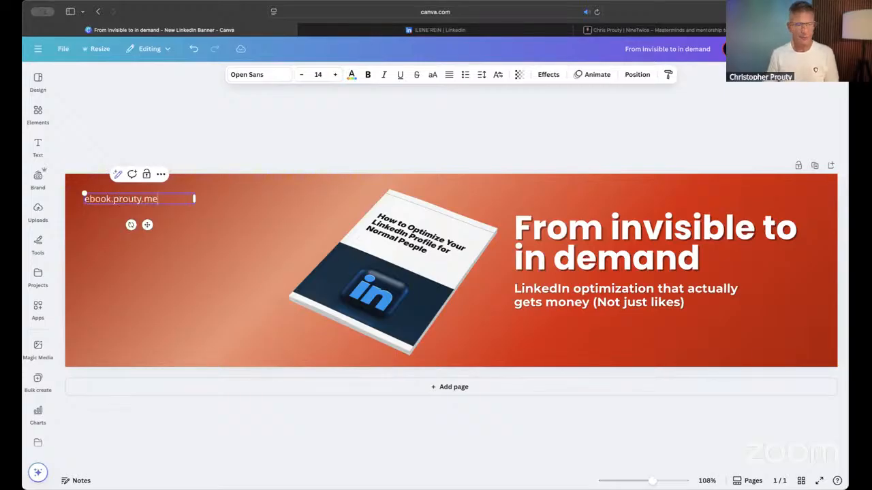
left_click(225, 156)
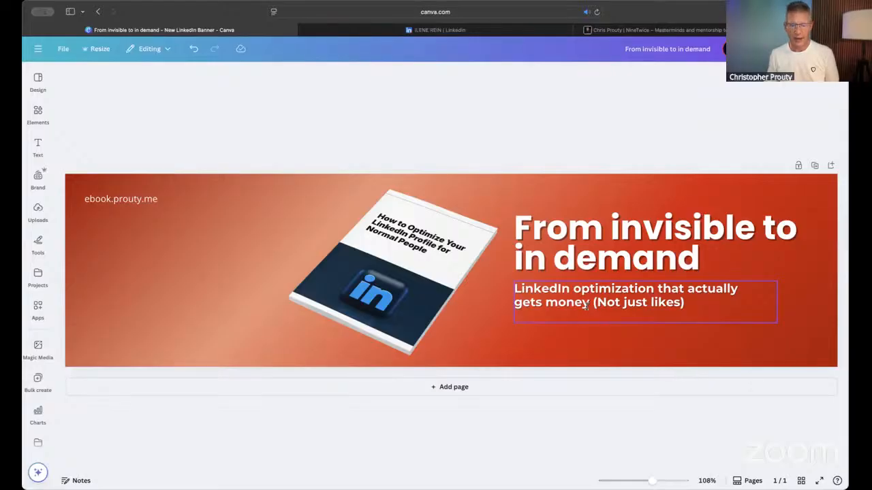
left_click(586, 306)
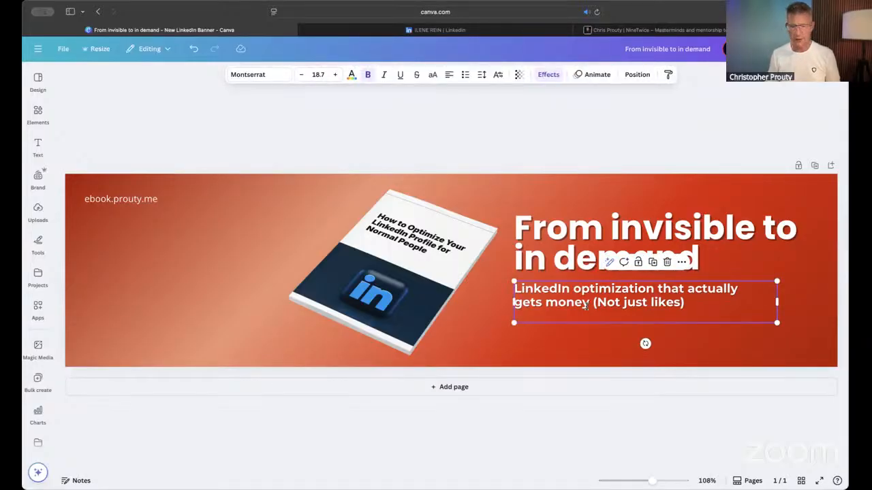
left_click_drag(586, 306, 577, 342)
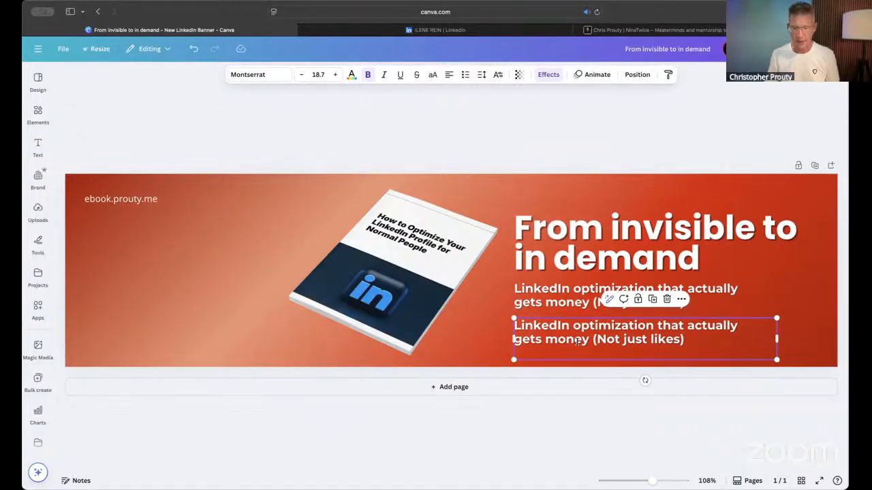
triple_click(578, 342)
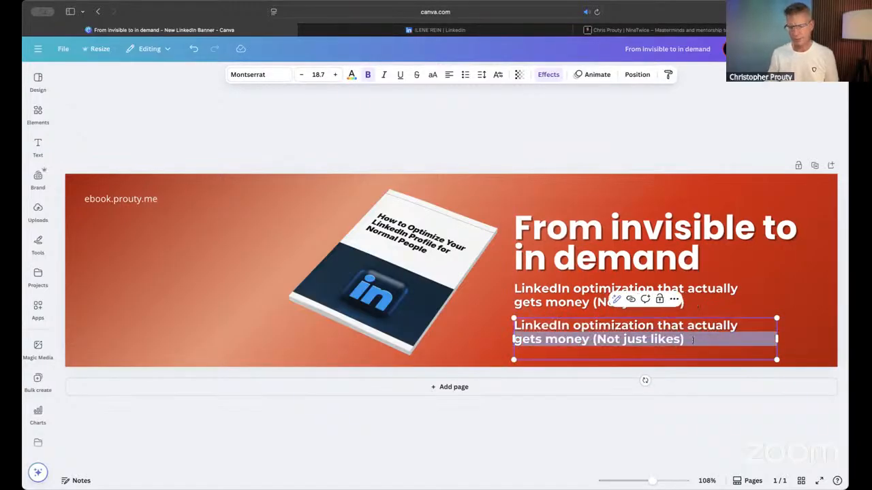
left_click(690, 341)
key("super+a")
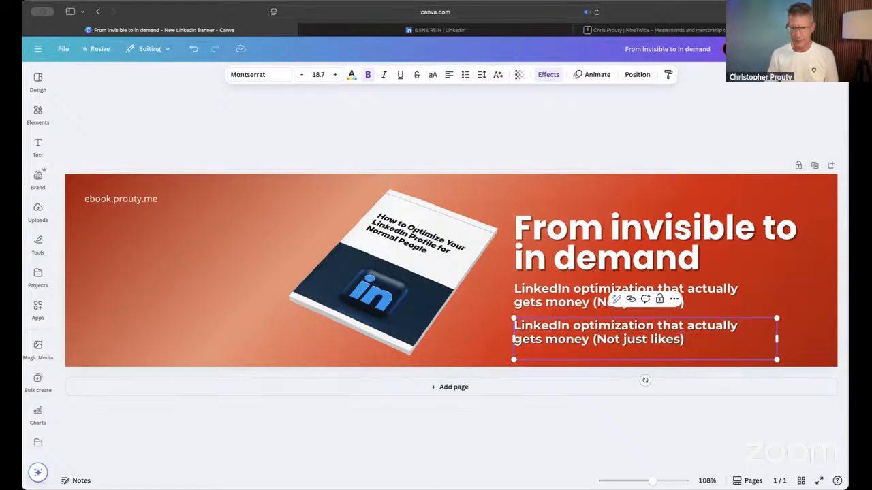
left_click(695, 341)
key("shift+Up")
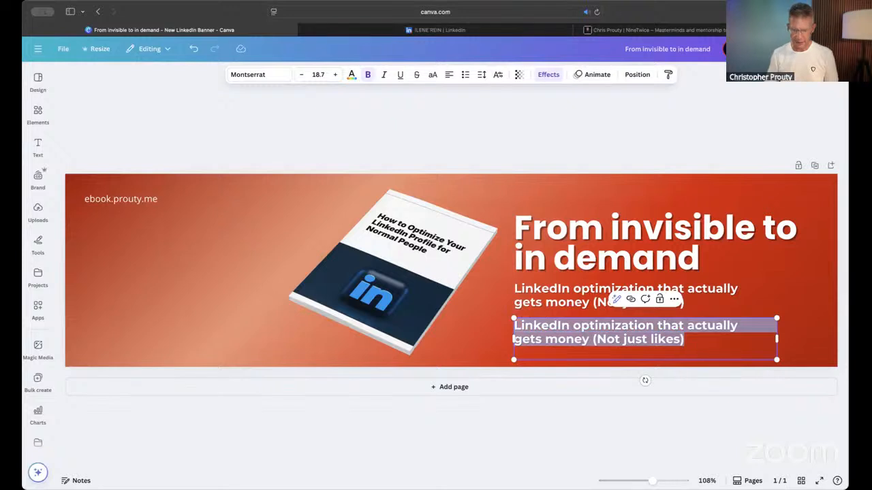
key("BackSpace")
type("Get it here: ")
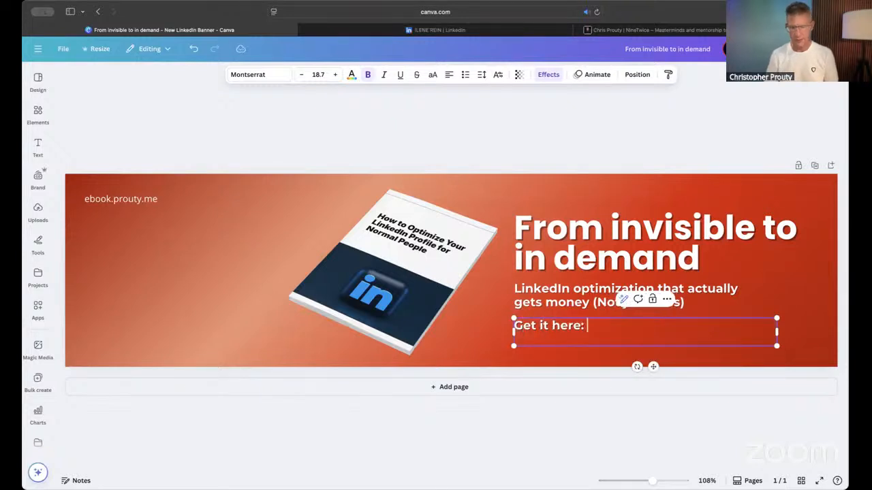
type("https://")
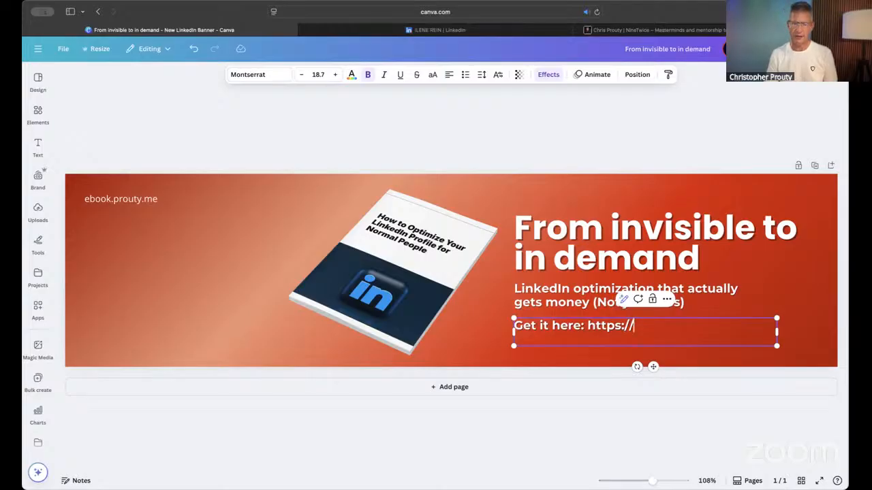
type("ebook.")
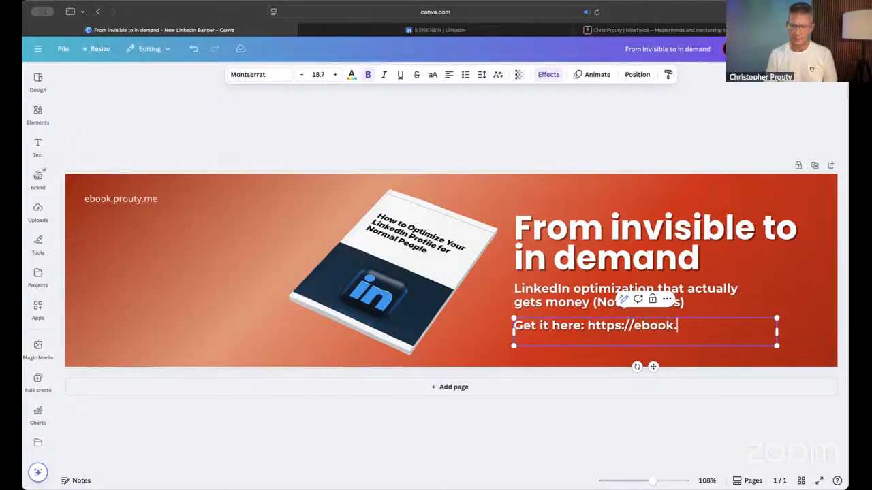
type("prouty.me")
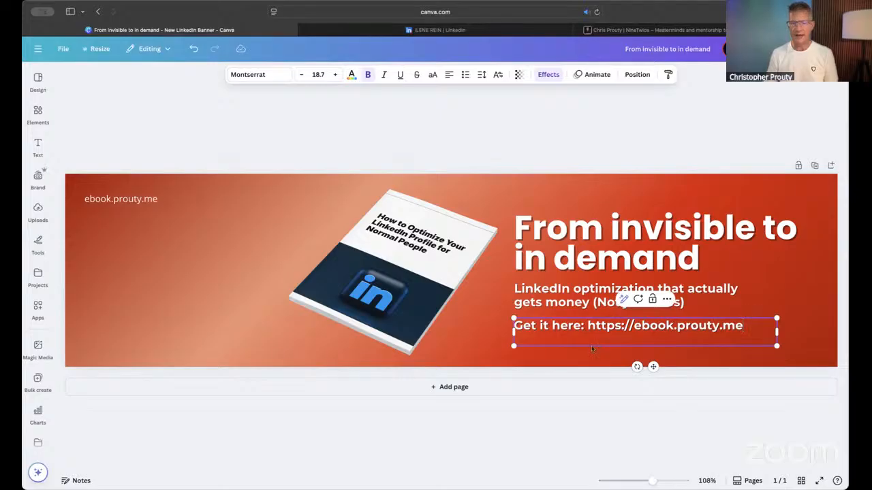
left_click(526, 125)
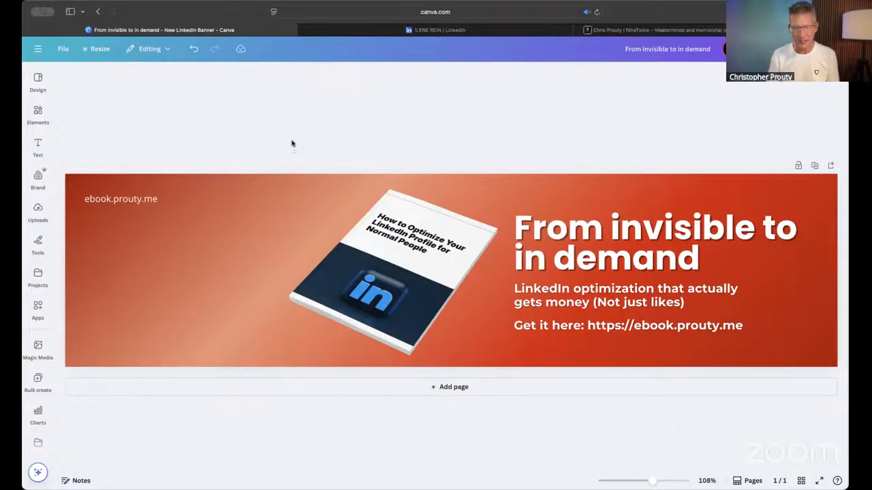
- Open Adobe Color in a new browser tab and go to its Explore page
key("super+t")
type("color.adobe")
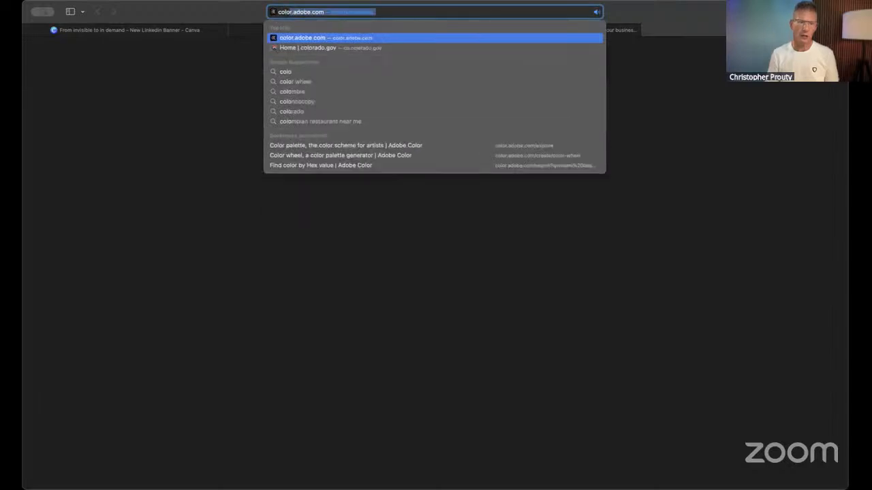
key("Return")
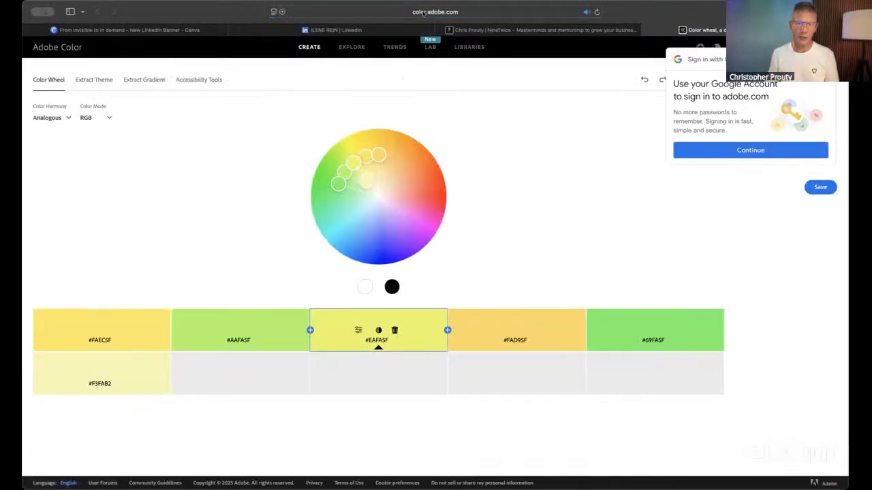
left_click(349, 47)
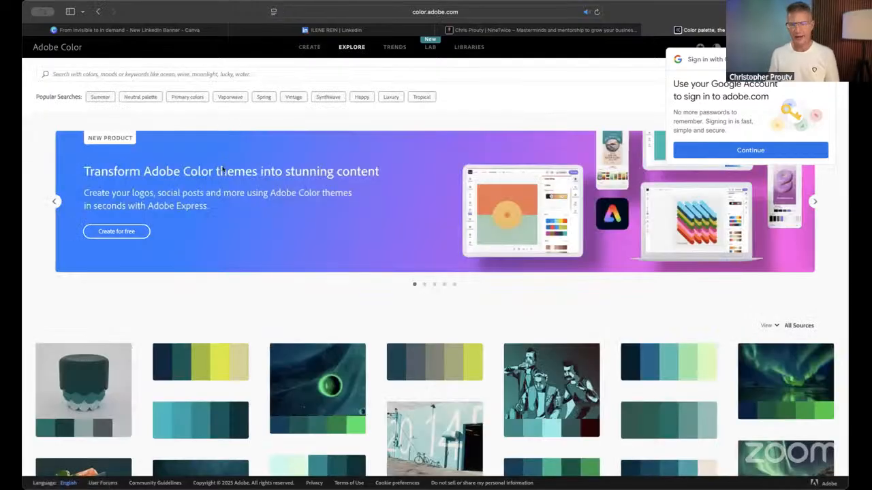
- Search the Adobe Color themes for "cool blue colors"
left_click(332, 74)
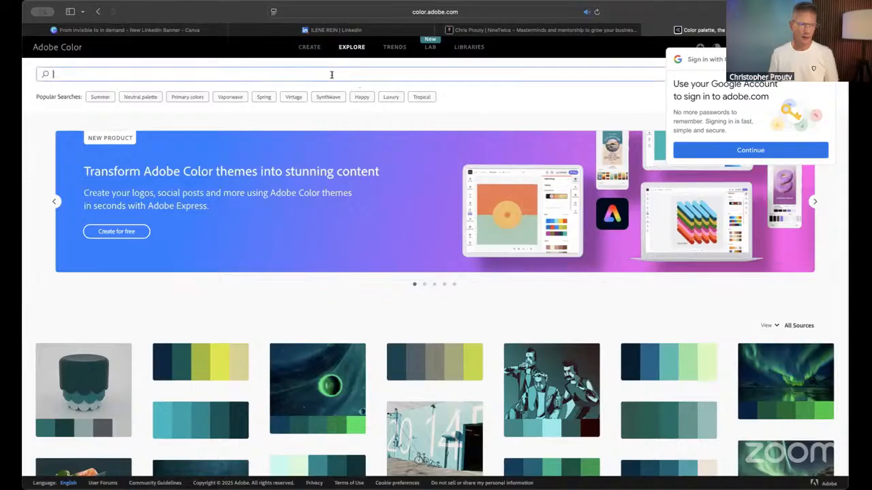
type("cool")
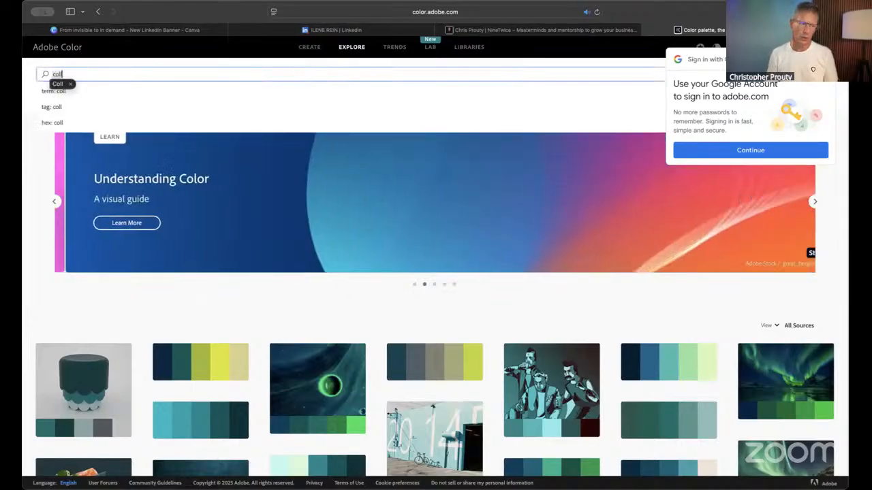
type(" blo")
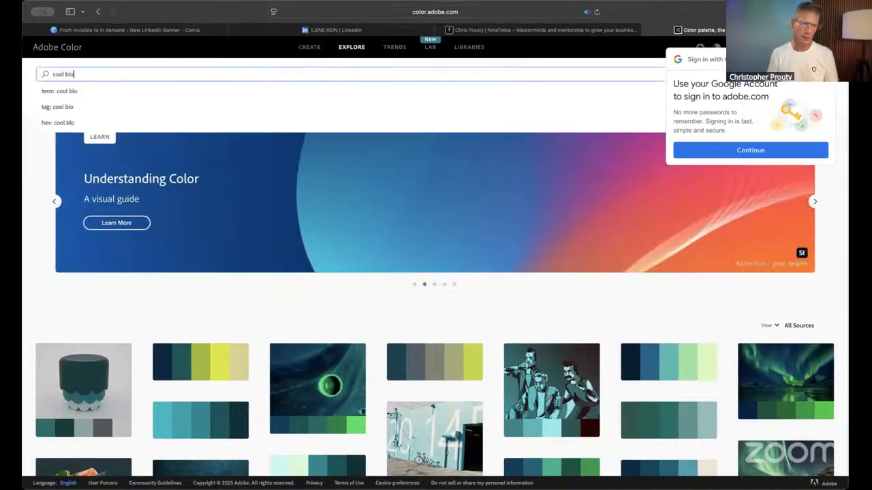
key("BackSpace")
type("ue color")
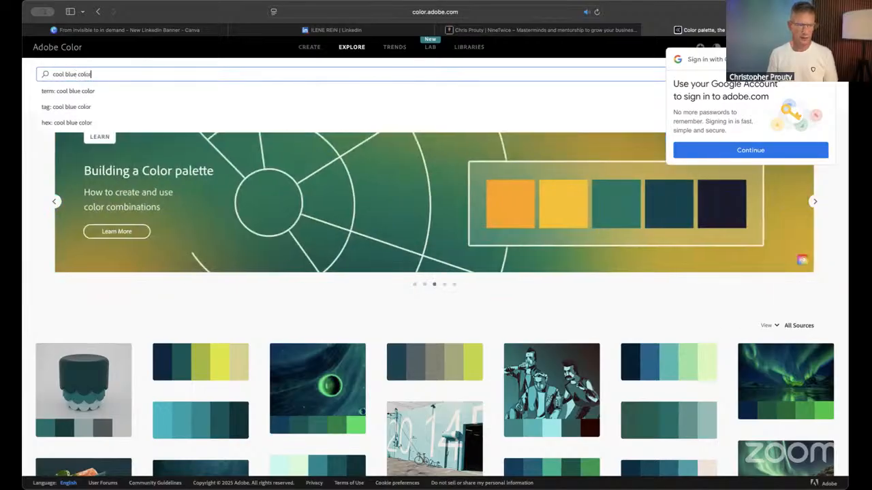
type("s")
key("Return")
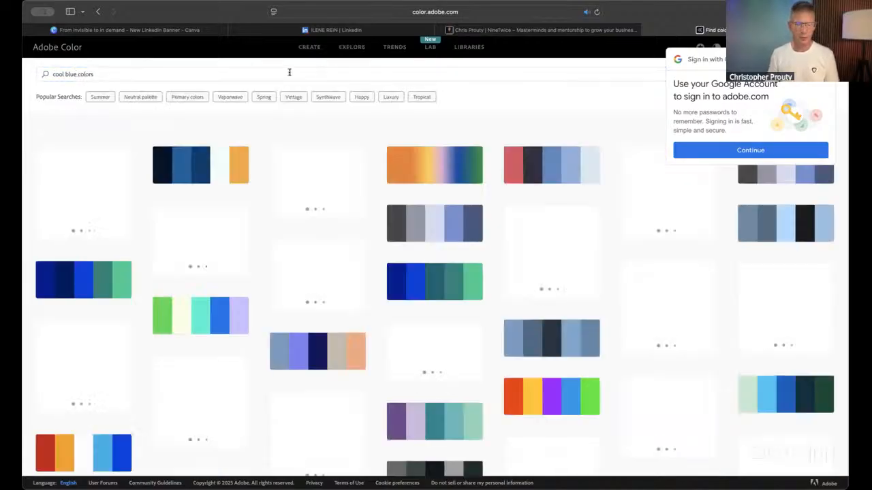
- Browse the resulting color themes and open the blue-to-green palette extracted from the blurred blue and teal texture
scroll(394, 252, "down", 3)
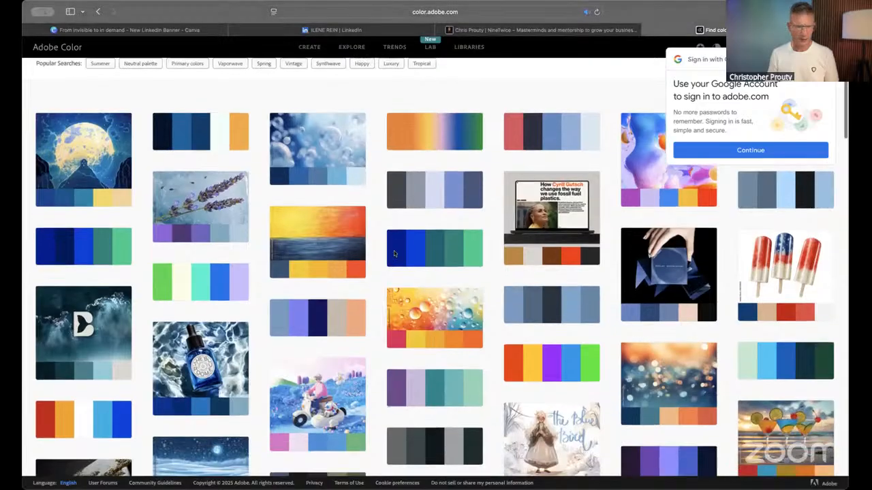
scroll(394, 255, "down", 8)
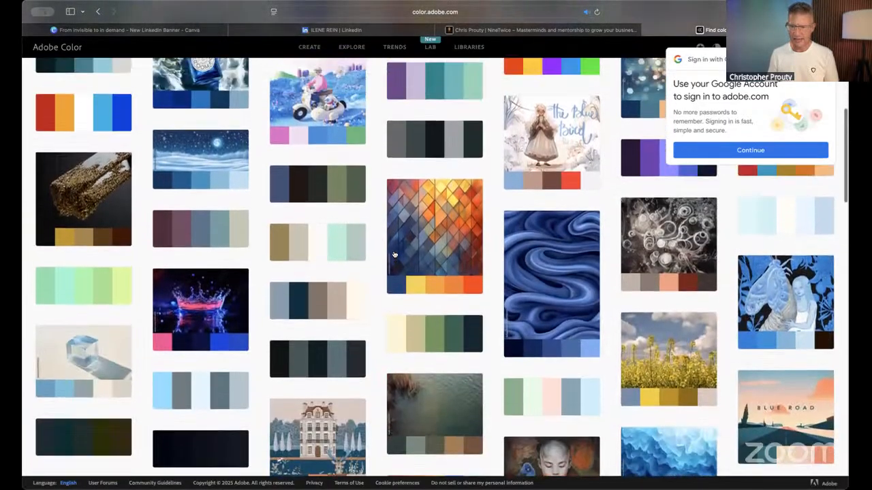
scroll(393, 255, "up", 1)
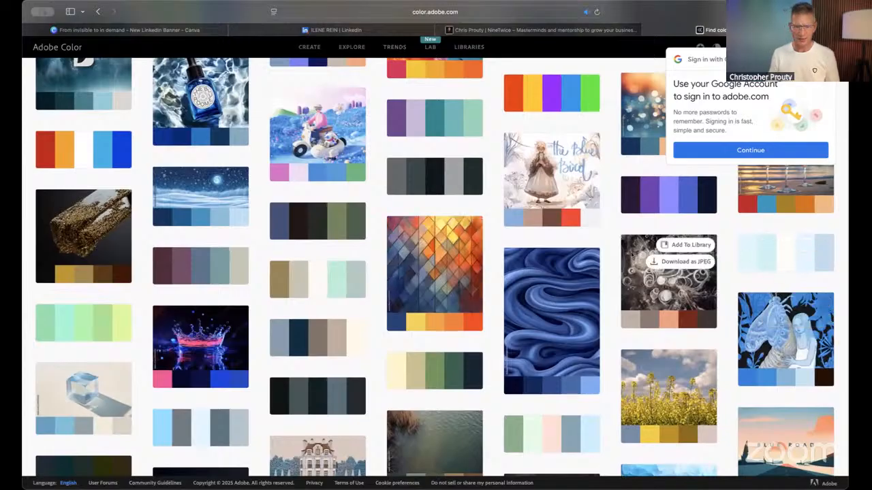
scroll(513, 248, "down", 5)
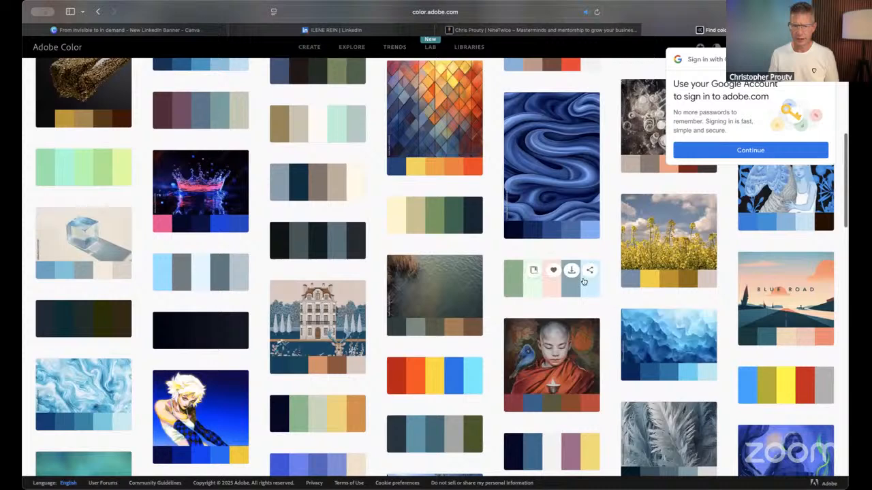
scroll(583, 281, "down", 3)
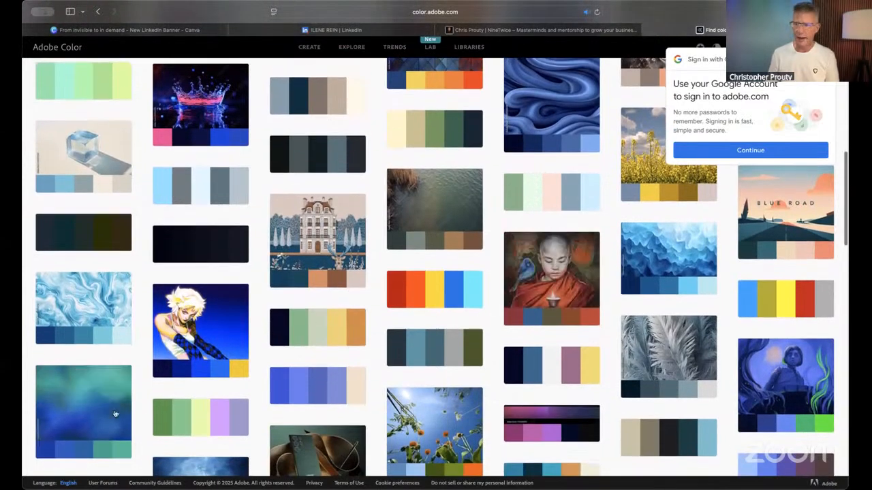
mouse_move(106, 430)
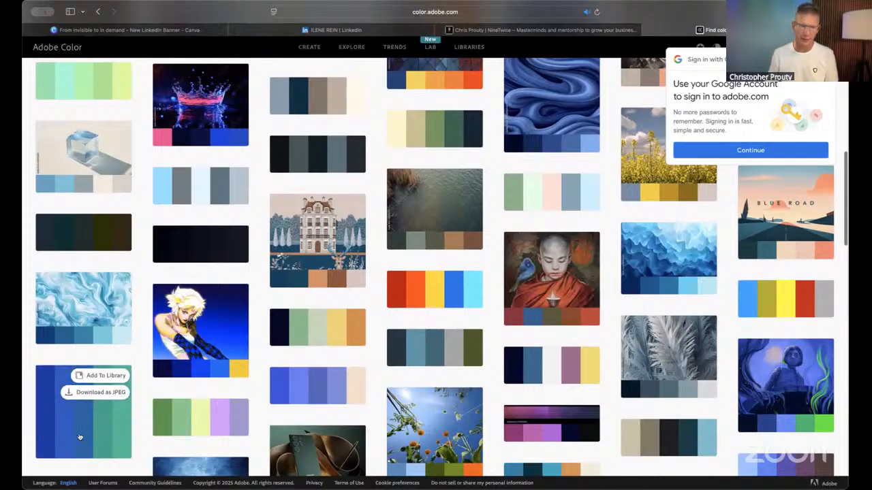
left_click(79, 436)
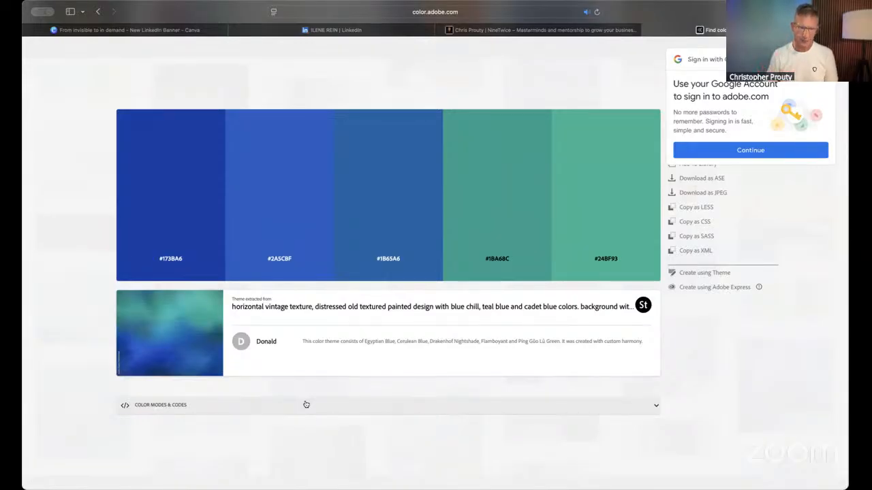
- Copy the five-color palette as an image, paste it onto the Canva banner and move it toward the banner's left side
right_click(314, 186)
left_click(352, 100)
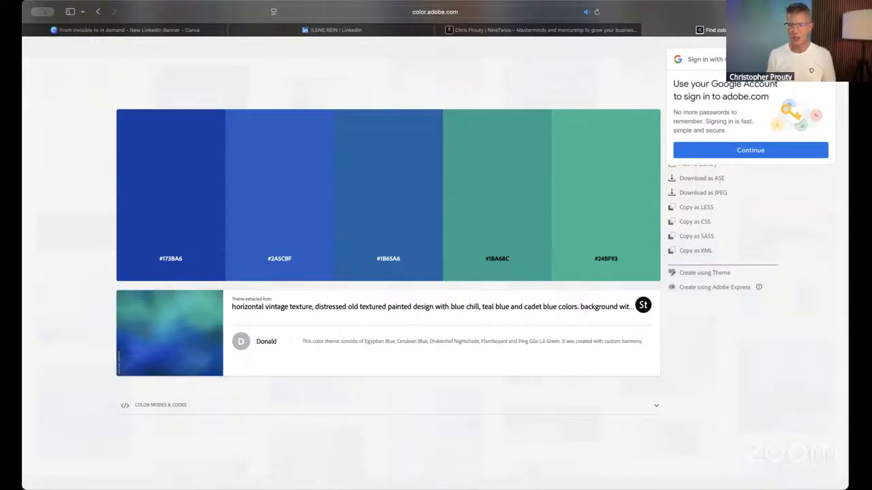
left_click(184, 30)
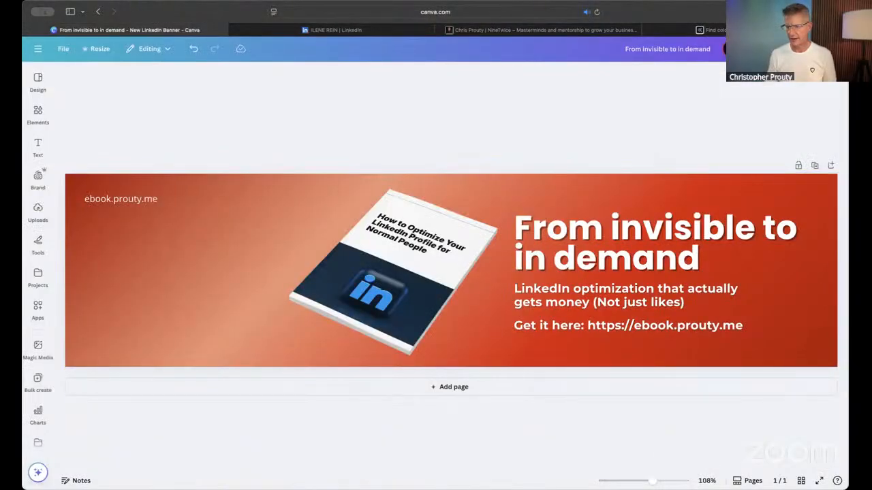
key("super+v")
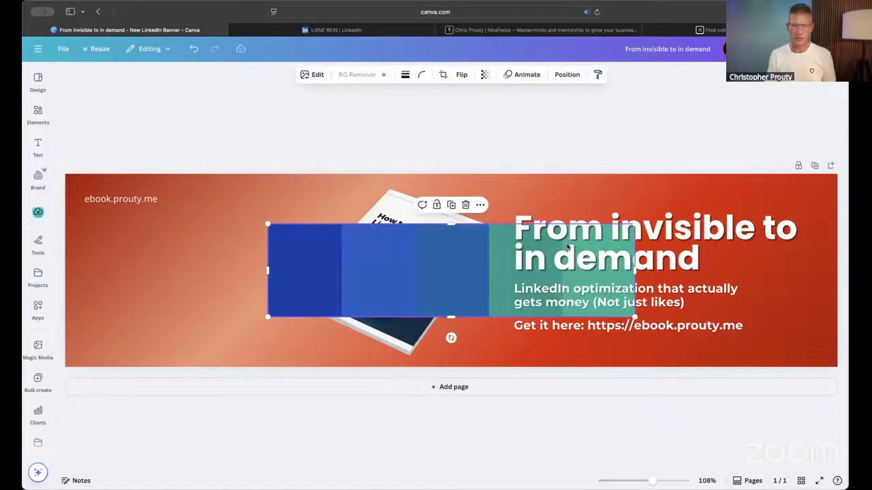
left_click_drag(409, 261, 229, 268)
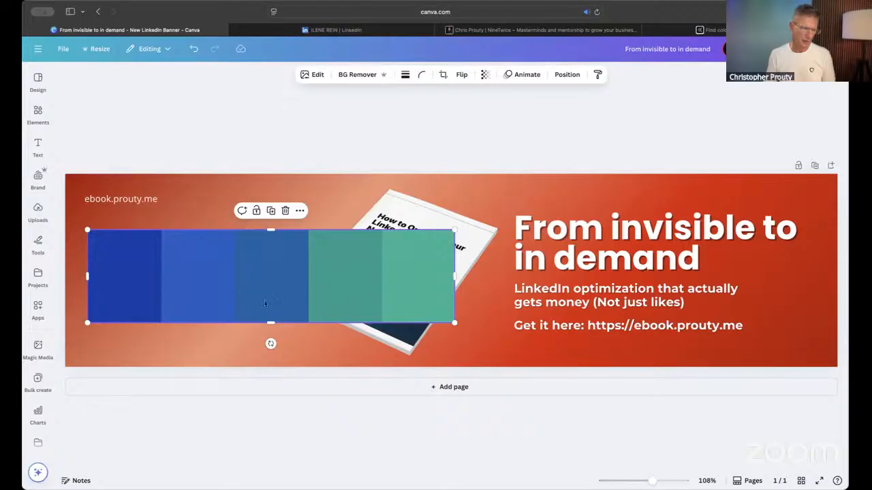
- Apply the palette image's colors to the page repeatedly to try different blue and green combinations for the background and text
right_click(321, 278)
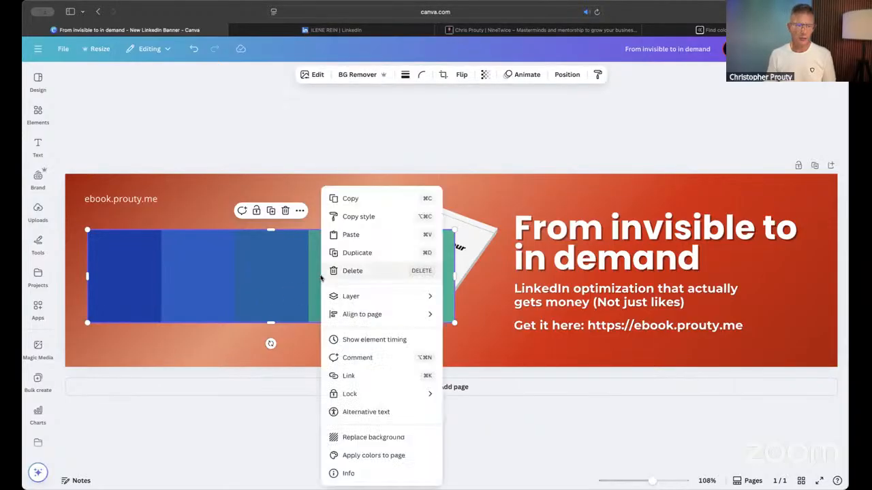
left_click(379, 456)
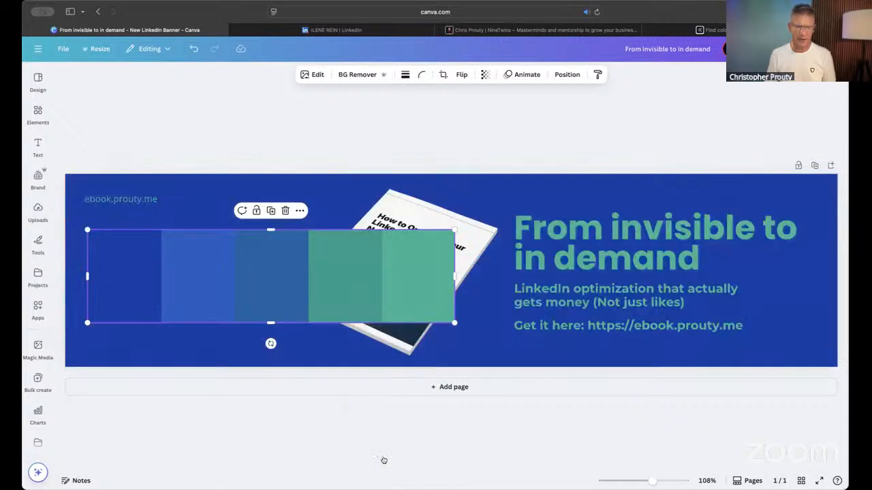
left_click_drag(343, 306, 385, 296)
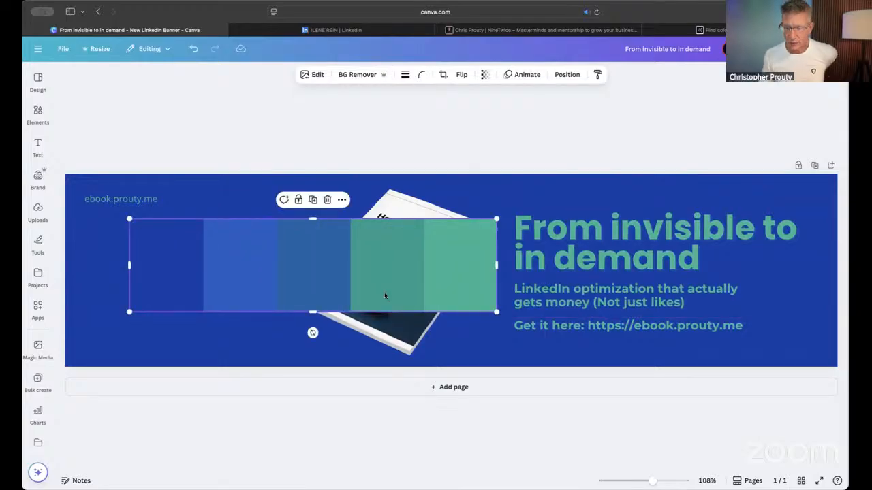
right_click(384, 295)
left_click(421, 456)
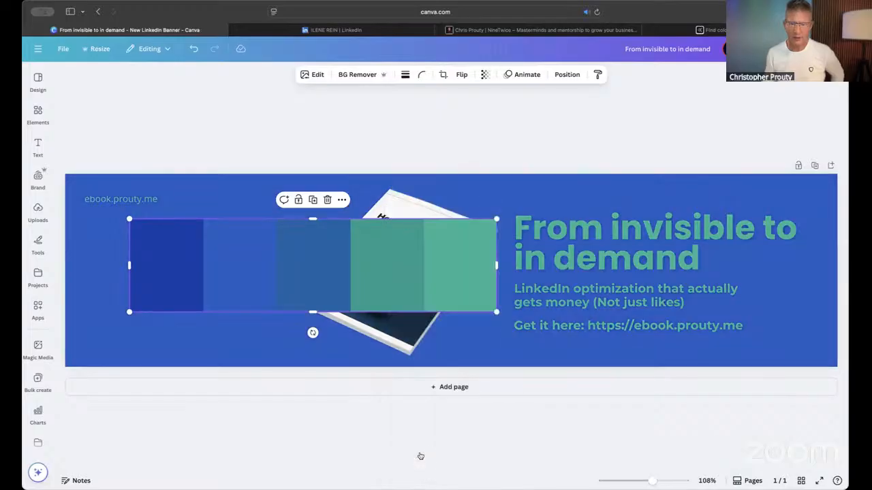
right_click(365, 248)
left_click(392, 456)
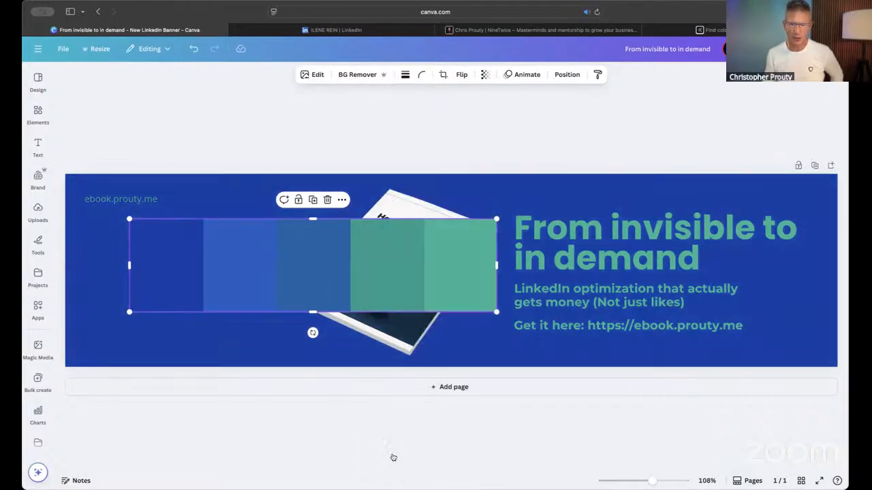
right_click(340, 258)
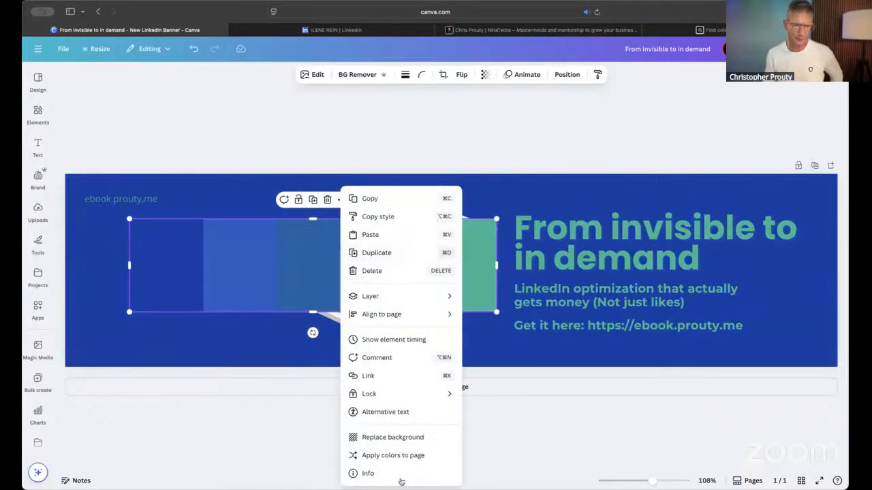
left_click(395, 455)
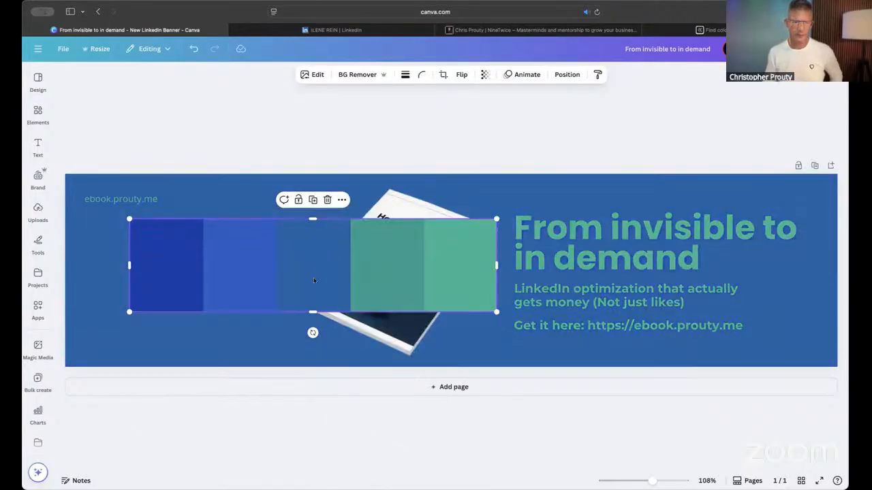
right_click(314, 269)
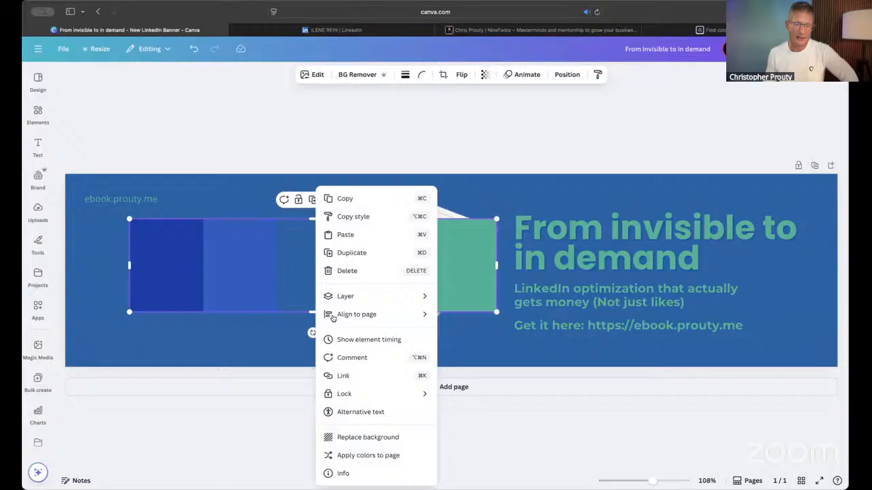
left_click(344, 455)
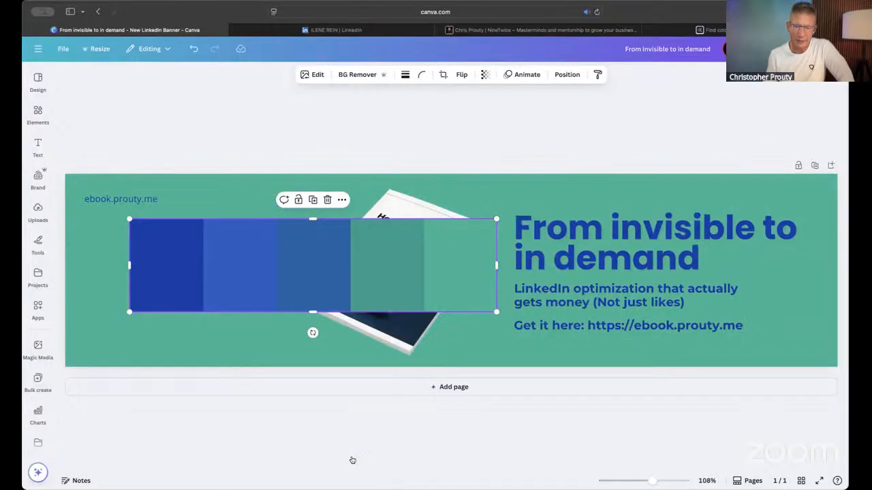
right_click(266, 263)
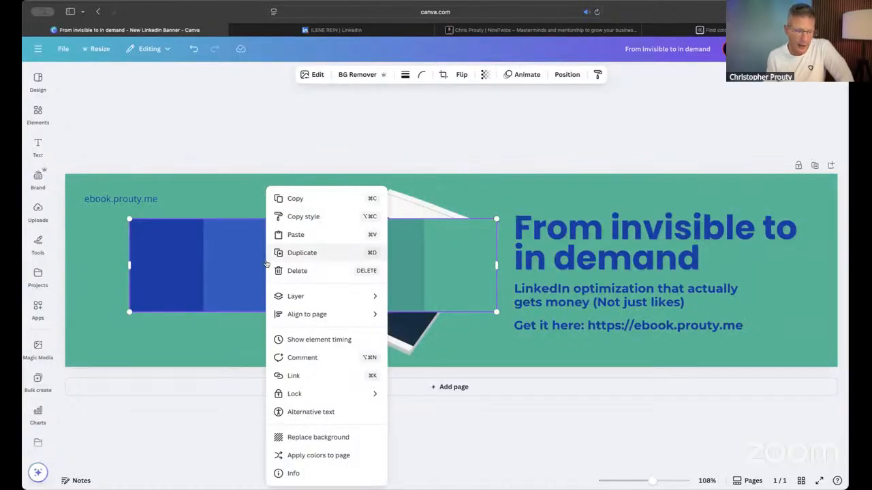
left_click(295, 456)
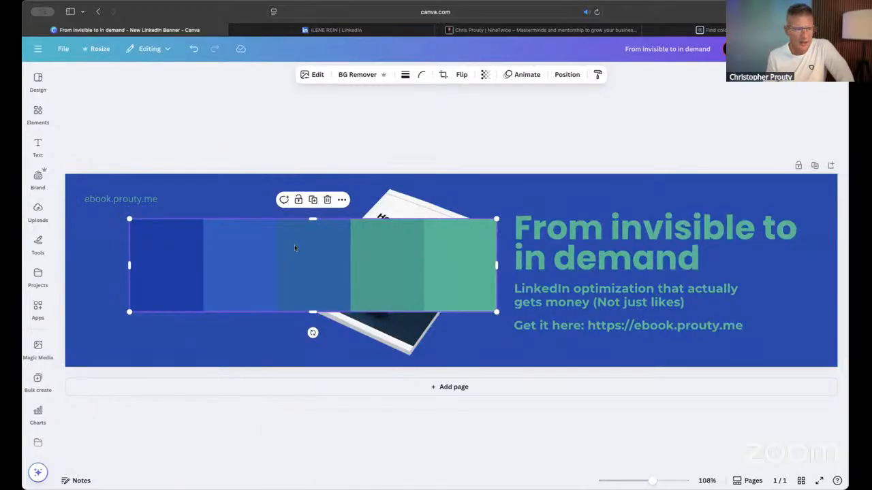
- Move the palette image over the banner's upper edge to uncover the book, and reapply its colors for a medium blue background with green text
left_click_drag(295, 248, 361, 156)
right_click(354, 205)
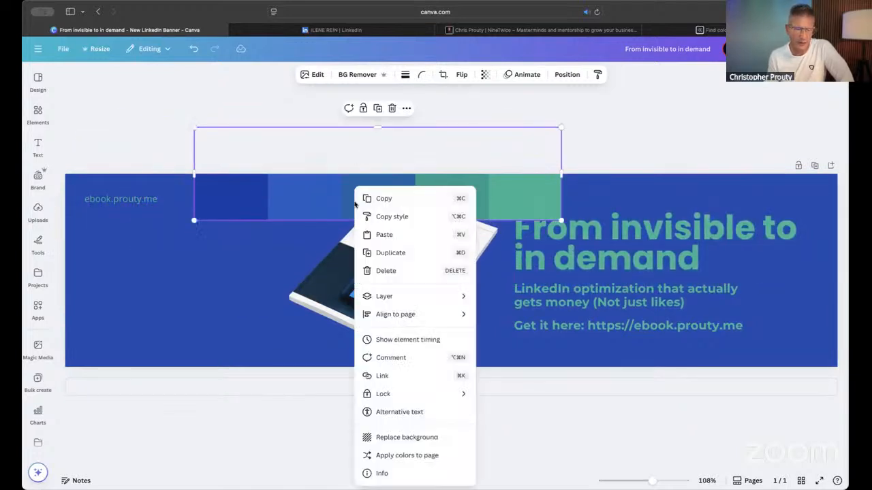
left_click(399, 456)
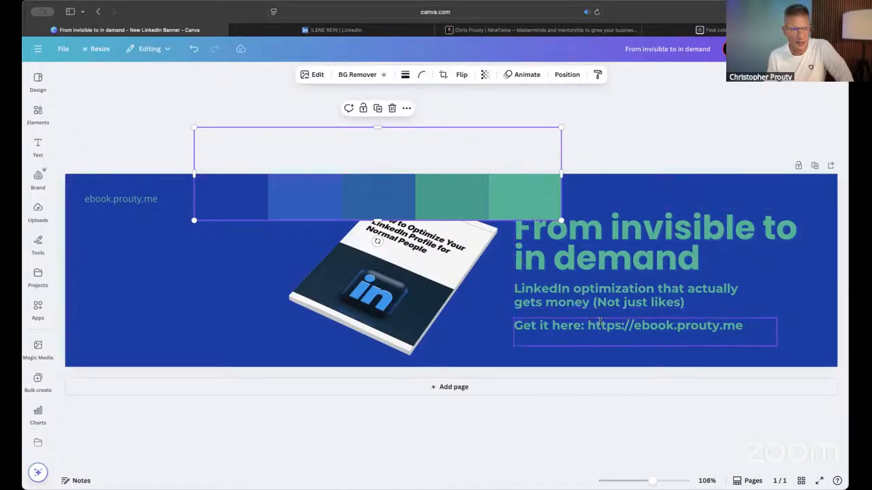
right_click(319, 207)
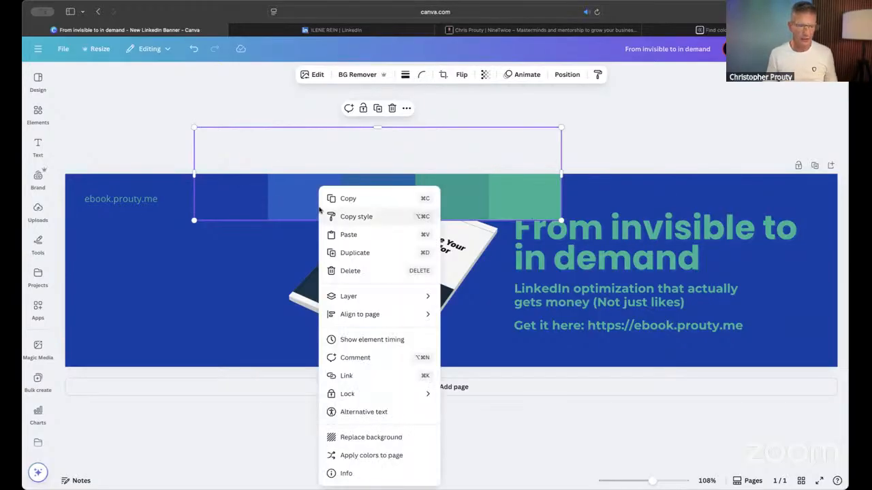
left_click(355, 455)
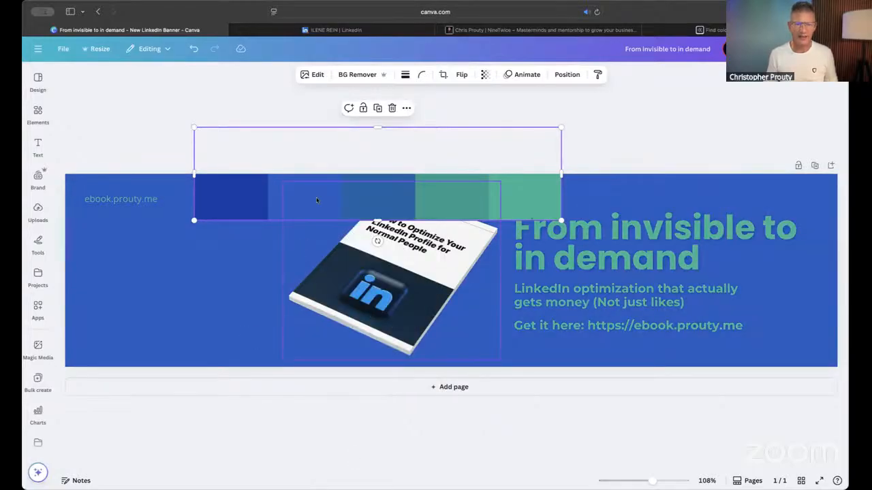
left_click_drag(279, 191, 302, 194)
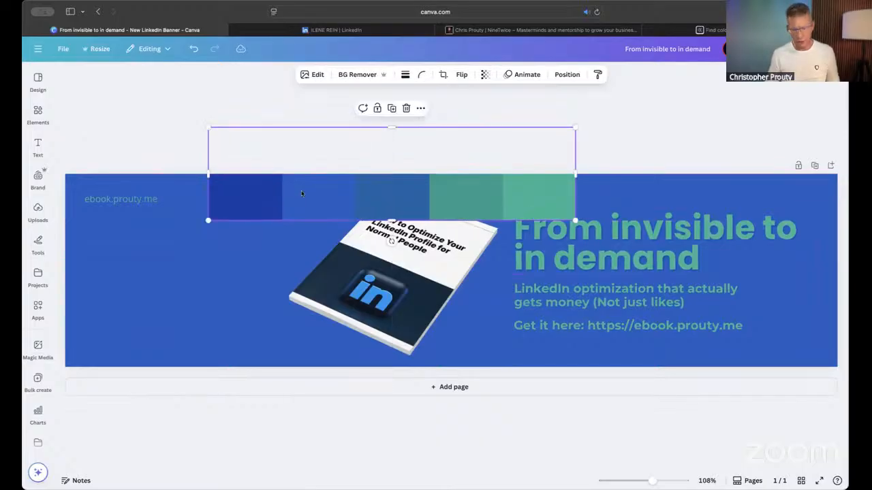
- Delete the palette image from the banner and search the design elements for "blue green gradient"
key("BackSpace")
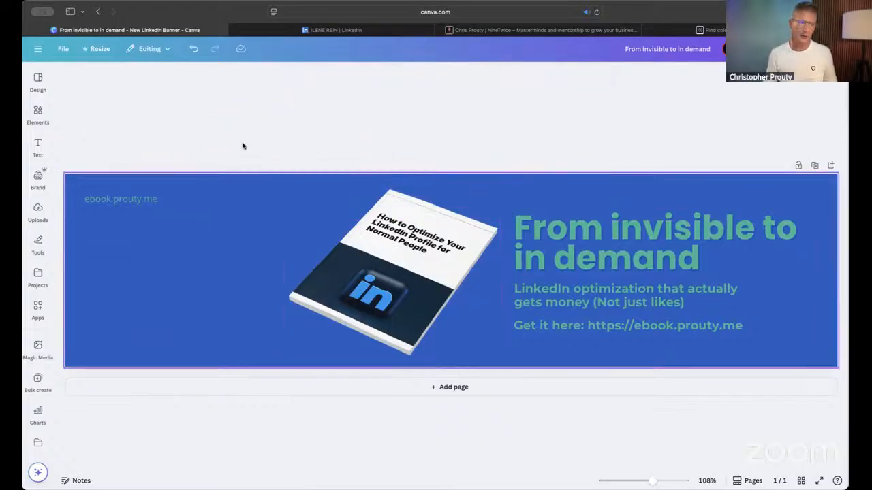
left_click(38, 113)
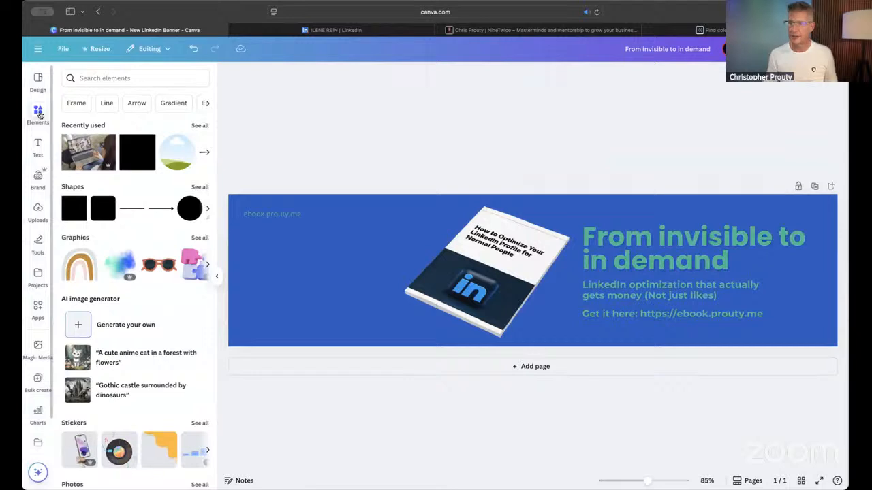
left_click(137, 76)
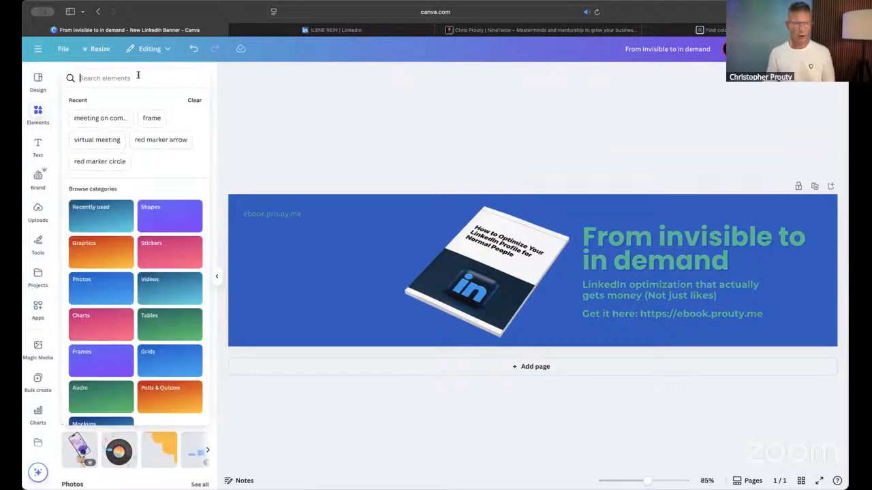
type("blue")
type(" tree")
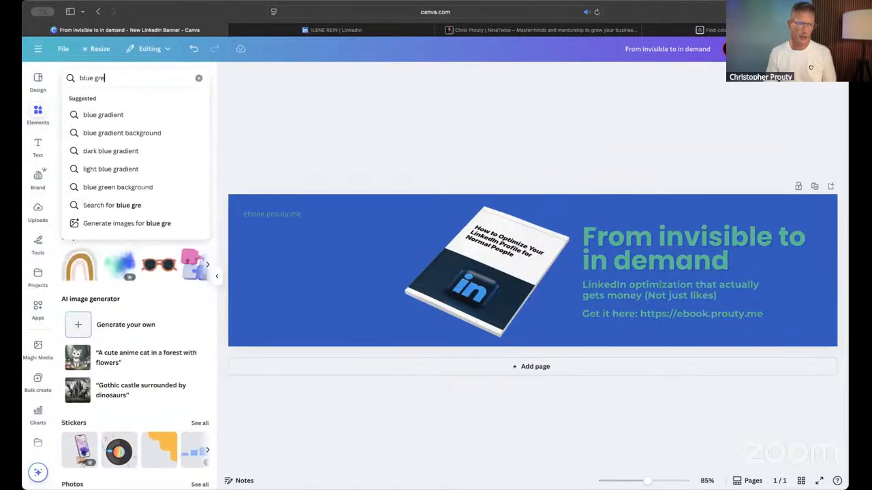
key("BackSpace")
key("BackSpace")
key("BackSpace")
key("BackSpace")
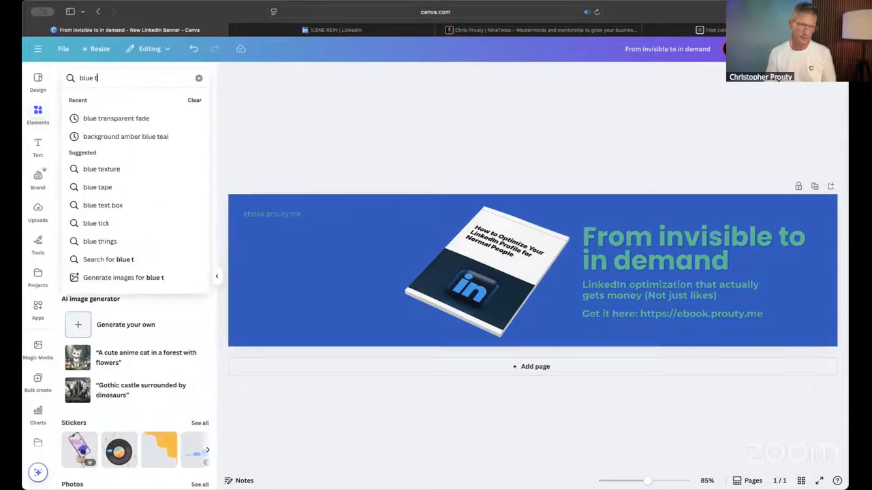
type("green gradient")
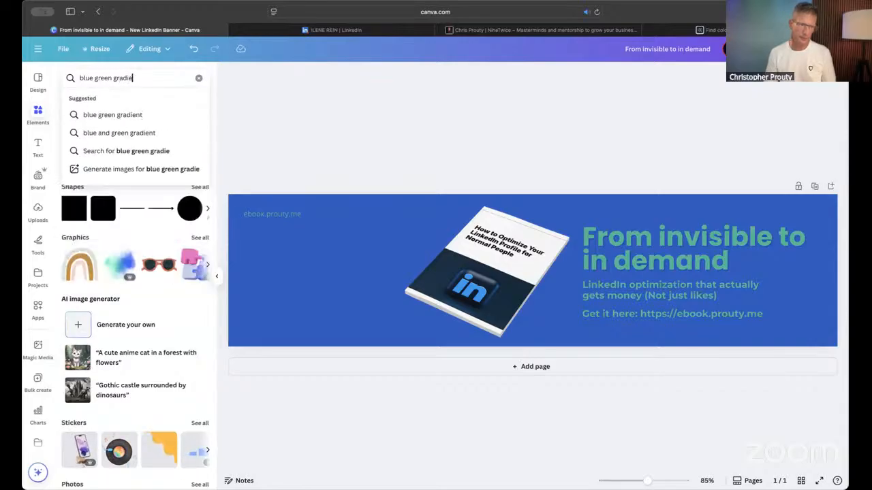
key("Return")
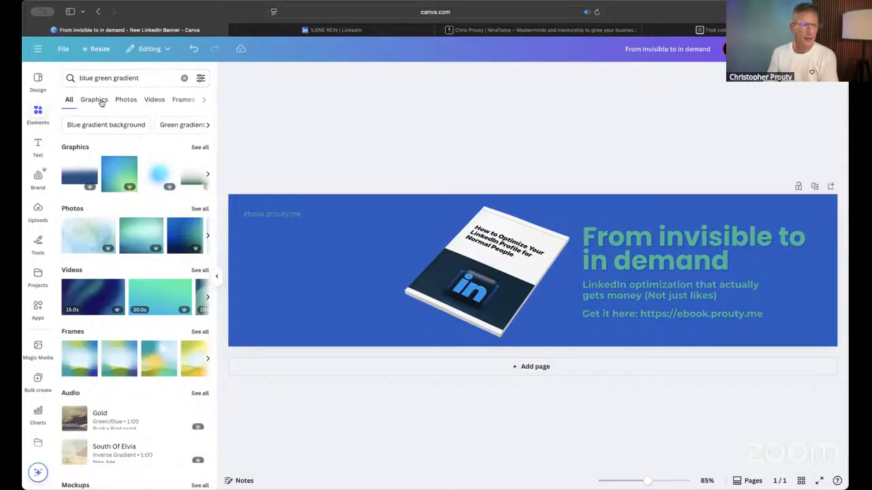
- Browse the gradient photos, add the green, blue and purple one, and make it the banner's background
left_click(198, 209)
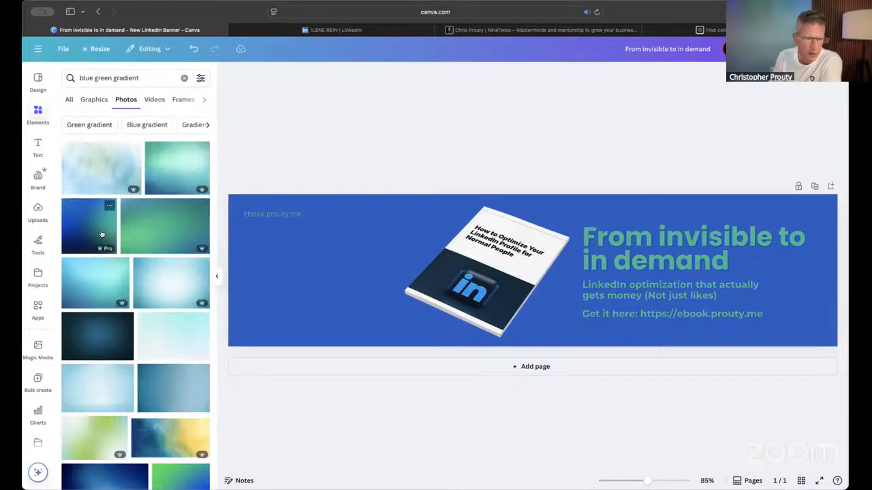
scroll(96, 281, "down", 1)
scroll(96, 280, "down", 3)
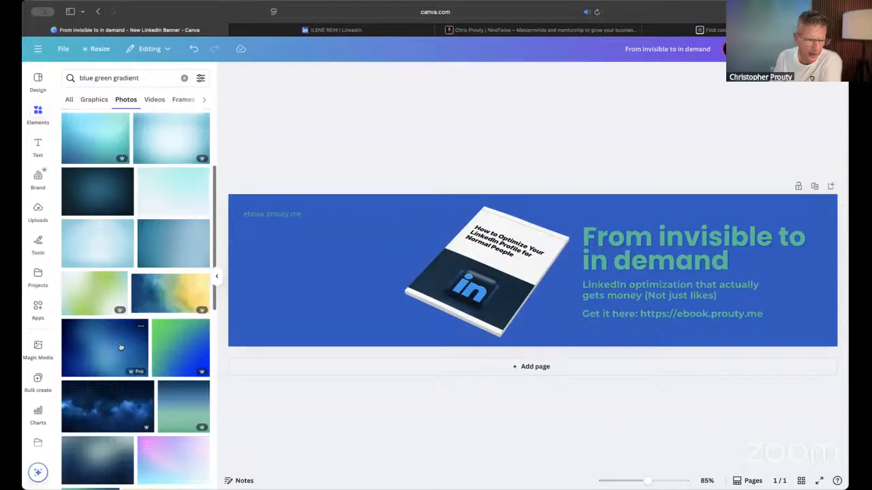
scroll(119, 349, "down", 8)
scroll(120, 348, "down", 3)
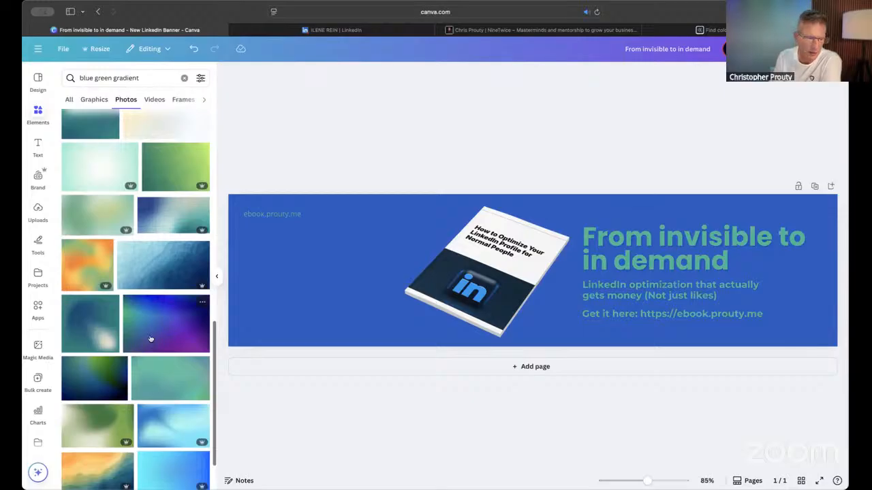
left_click(163, 342)
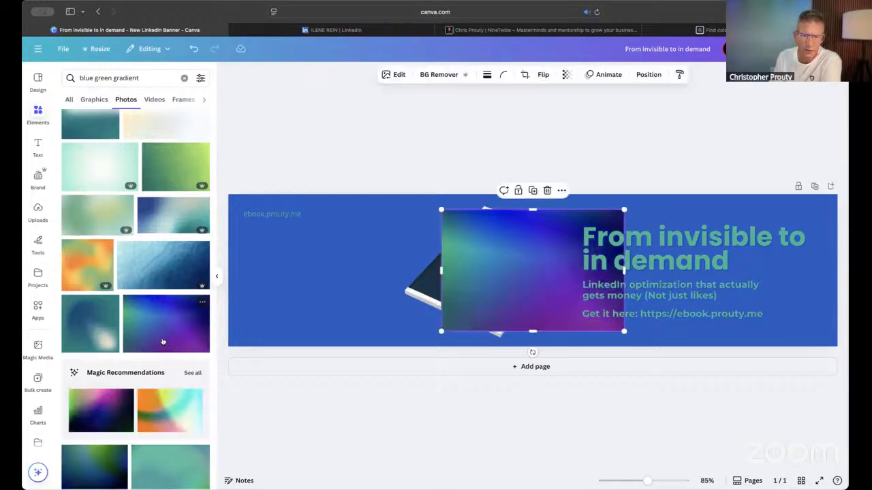
right_click(500, 263)
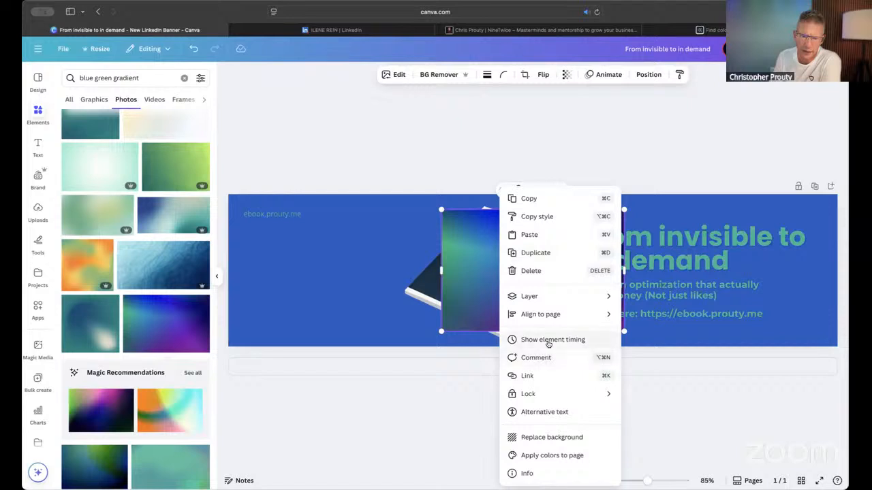
left_click(536, 439)
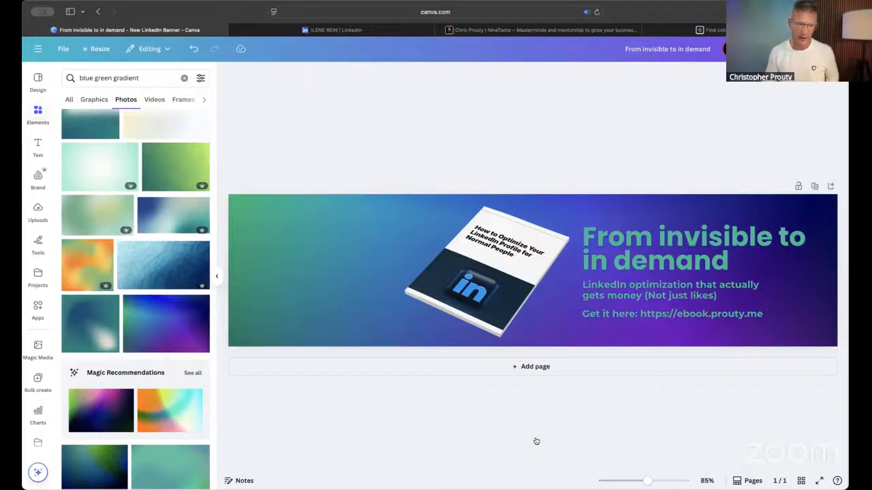
- Add the same gradient photo again, move it over the book, and replace the banner's background with it once more
left_click(156, 326)
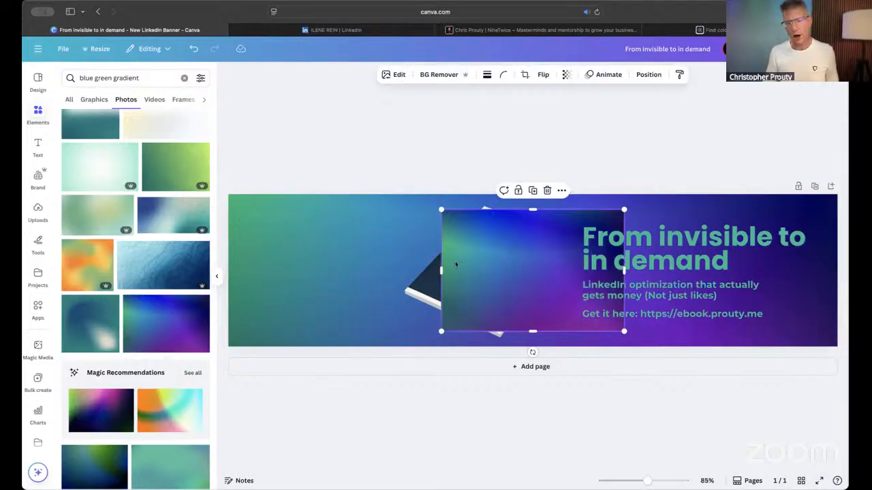
left_click_drag(449, 257, 363, 278)
right_click(409, 275)
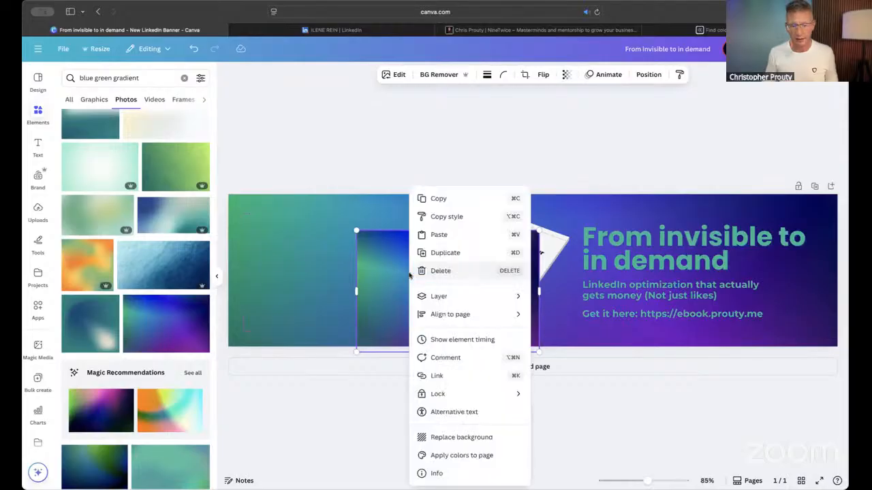
left_click(493, 440)
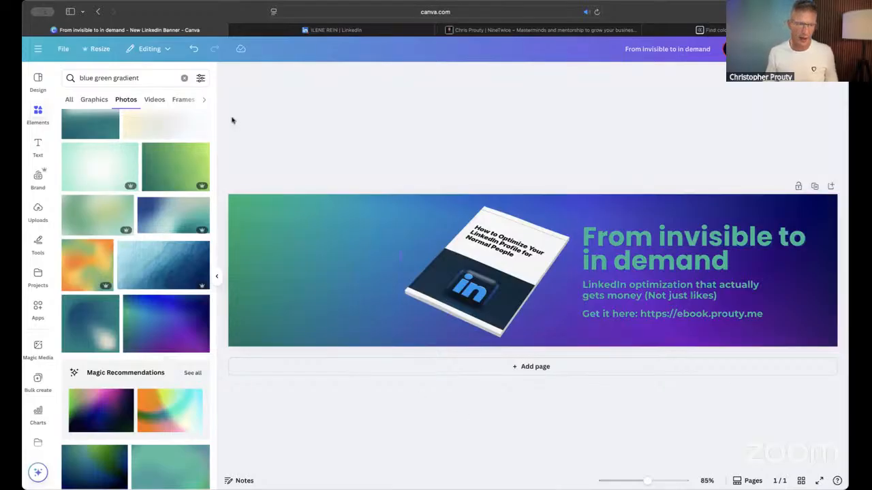
left_click(216, 278)
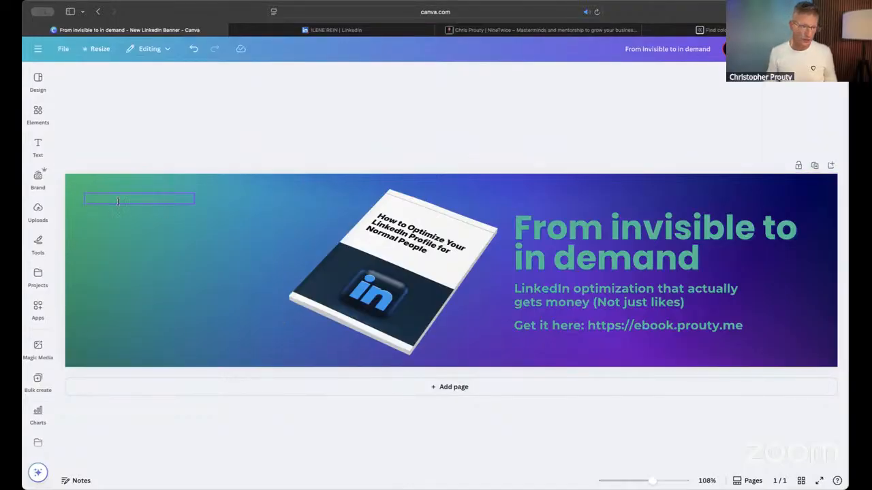
- Recolor the small e-book address in the banner's upper-left corner white, try bold on it and return it to regular weight
left_click(143, 196)
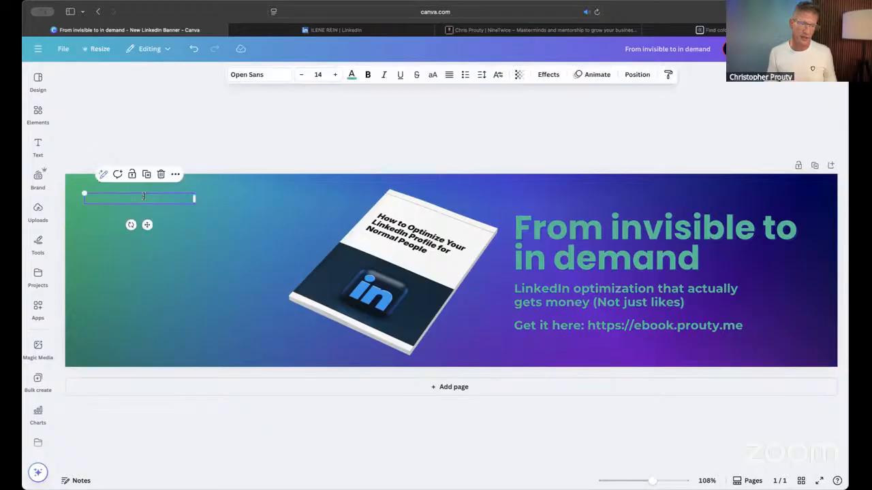
left_click(351, 75)
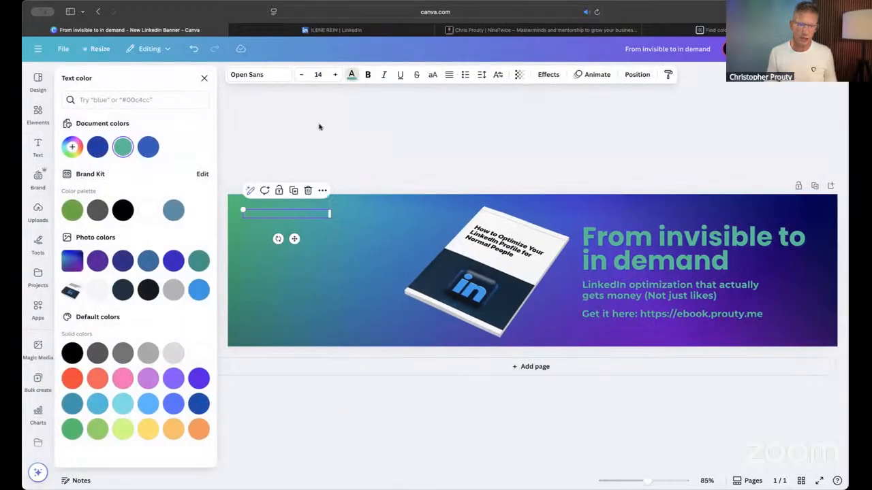
left_click(148, 210)
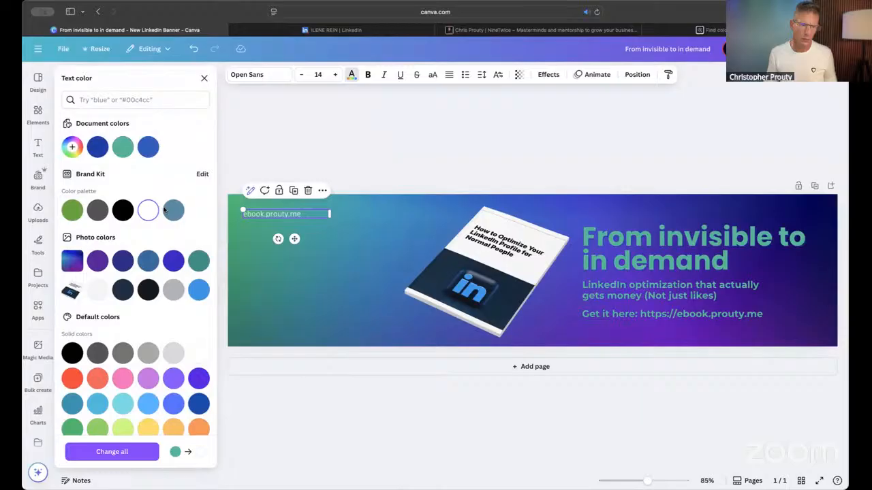
left_click(367, 75)
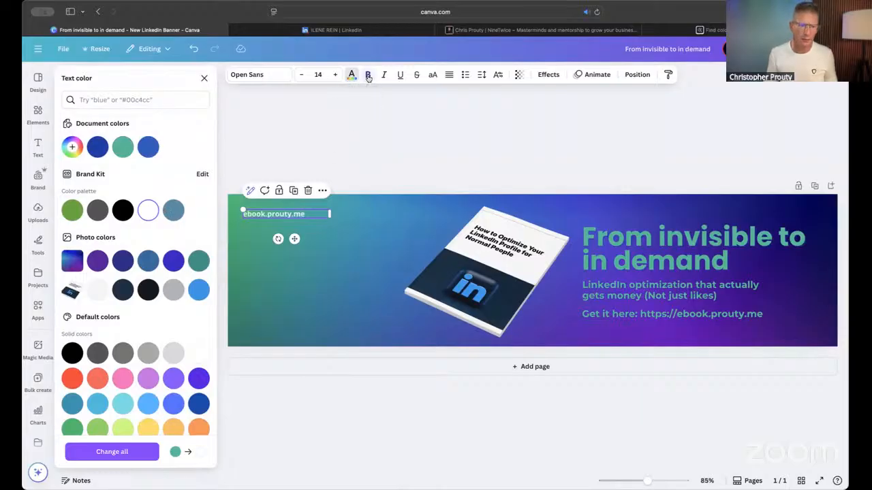
left_click(368, 75)
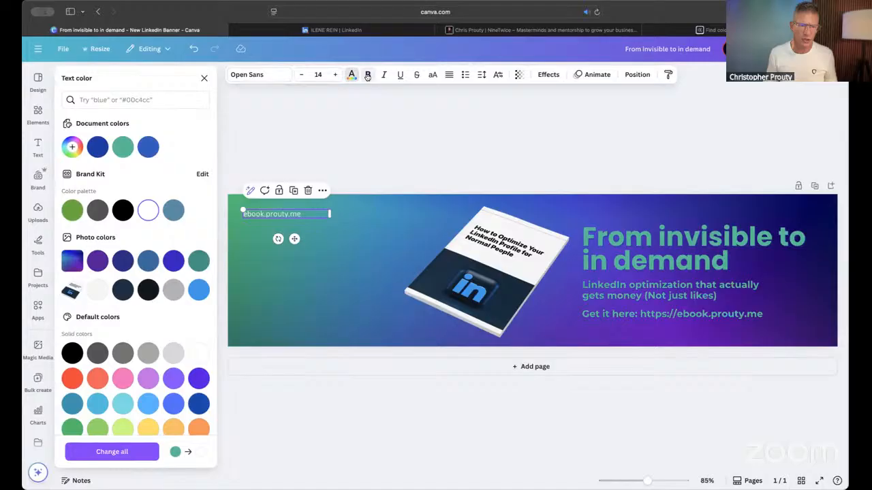
left_click(374, 135)
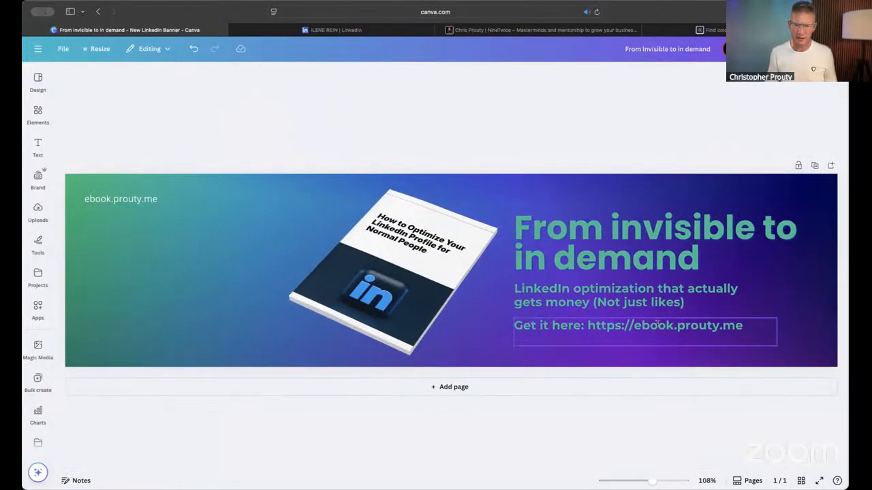
- Change the "From invisible to in demand" headline's text color to white
left_click(626, 239)
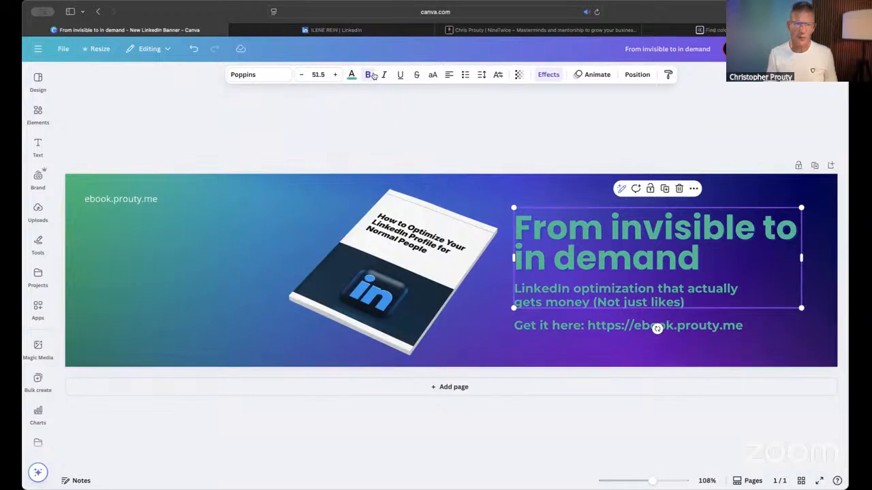
left_click(352, 75)
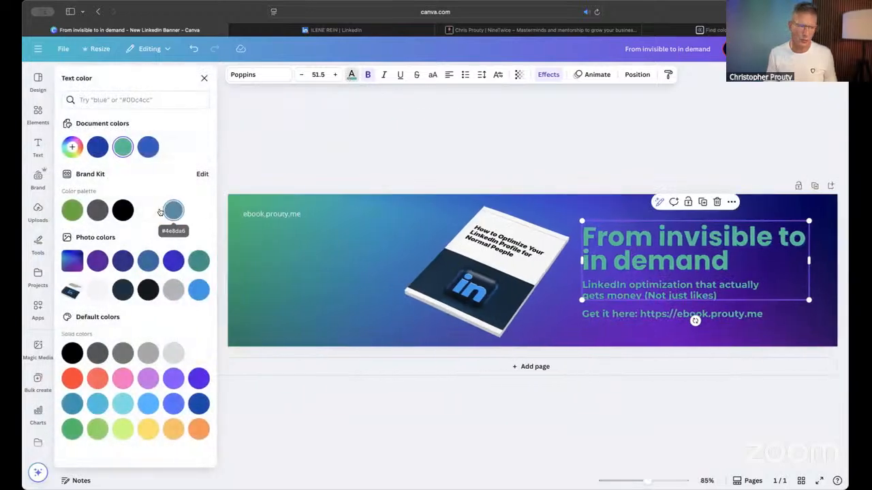
left_click(147, 211)
left_click(409, 146)
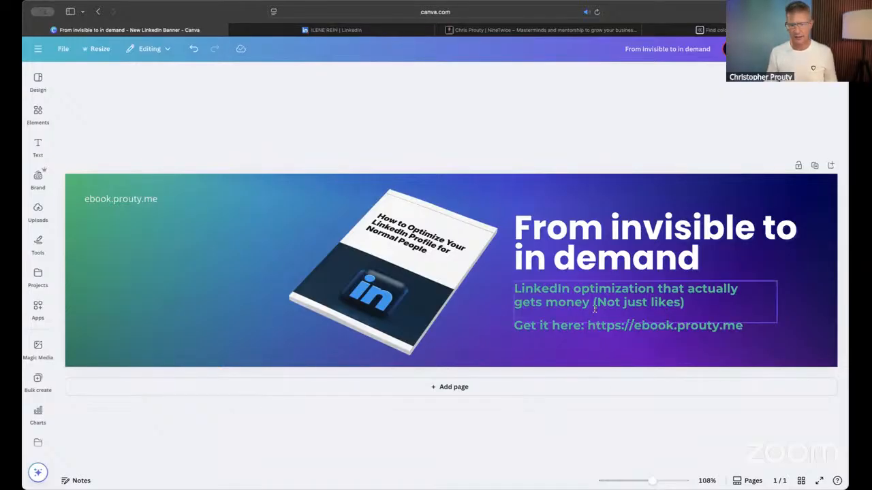
- Make the "LinkedIn optimization that actually gets money" subheading white and set its transparency to 75
left_click(572, 307)
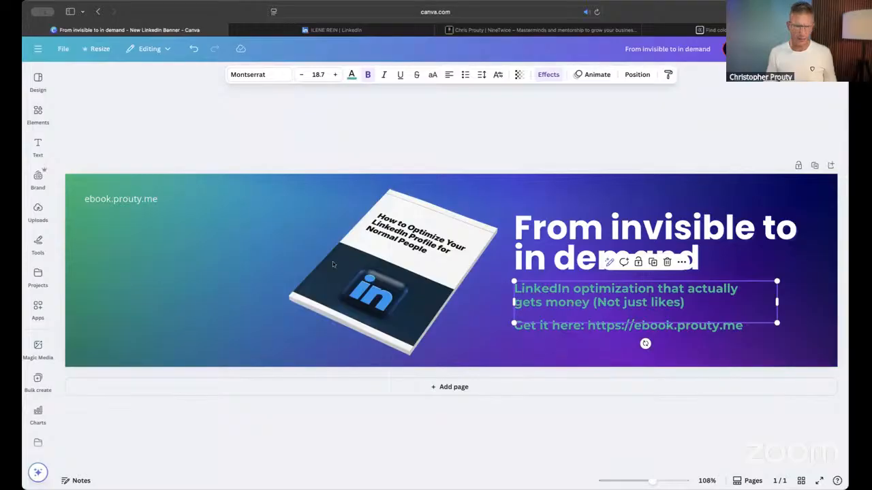
left_click(351, 75)
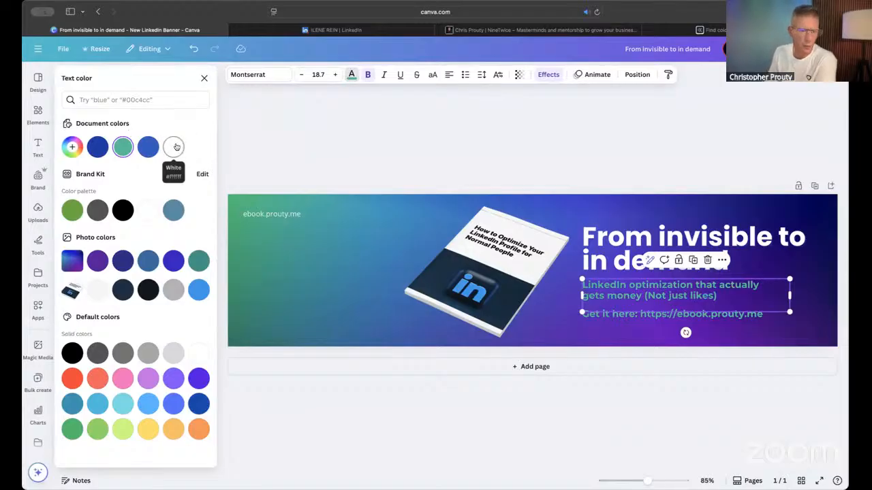
left_click(173, 147)
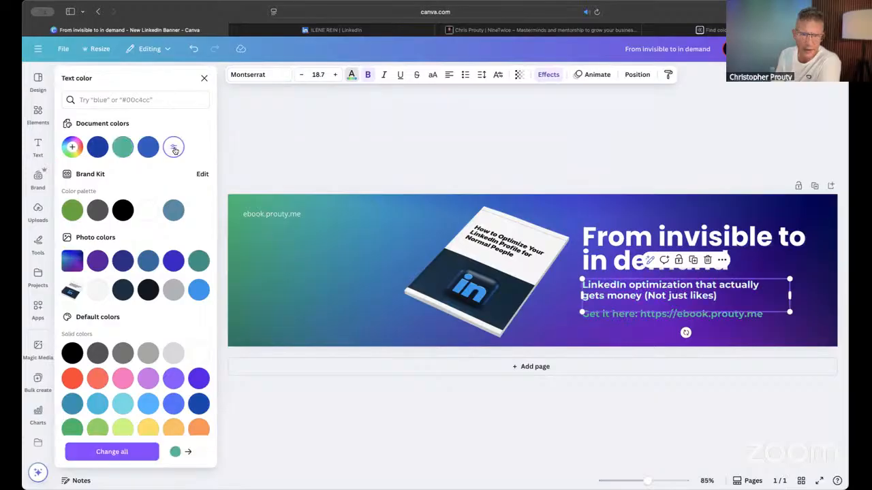
left_click(518, 75)
mouse_move(540, 112)
left_mouse_down()
mouse_move(516, 115)
mouse_move(525, 114)
left_mouse_up()
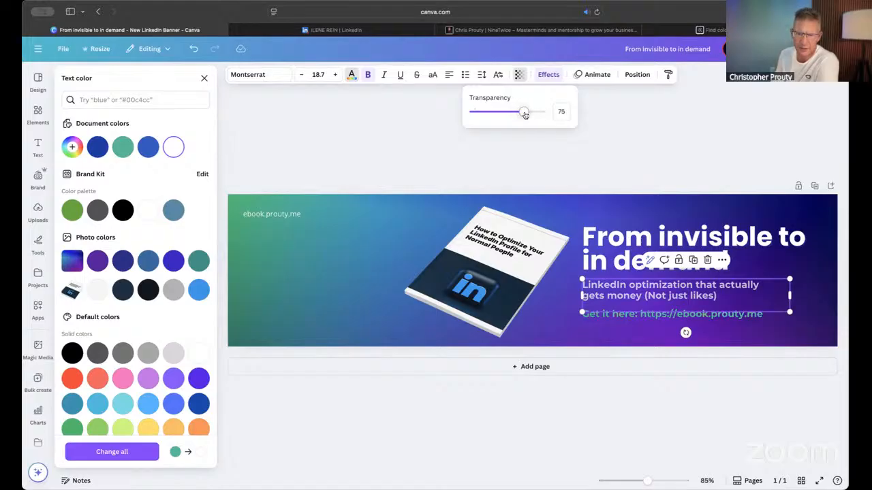
left_click(607, 140)
left_click(606, 139)
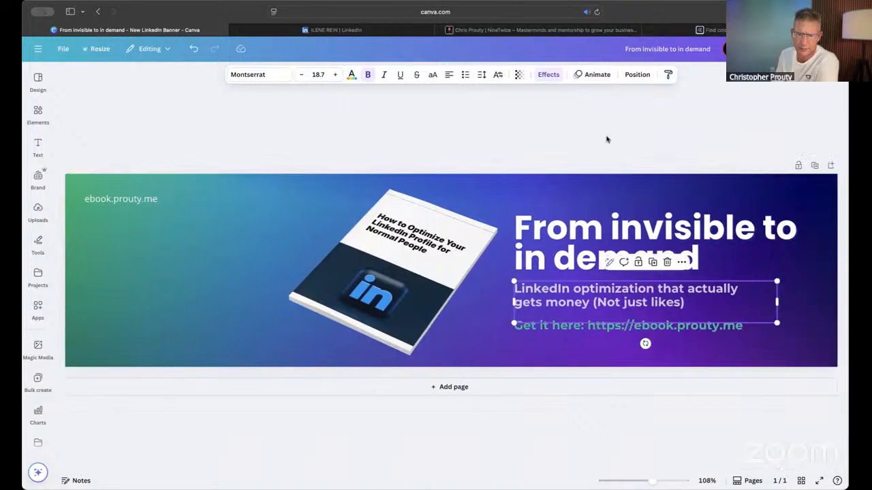
left_click(607, 139)
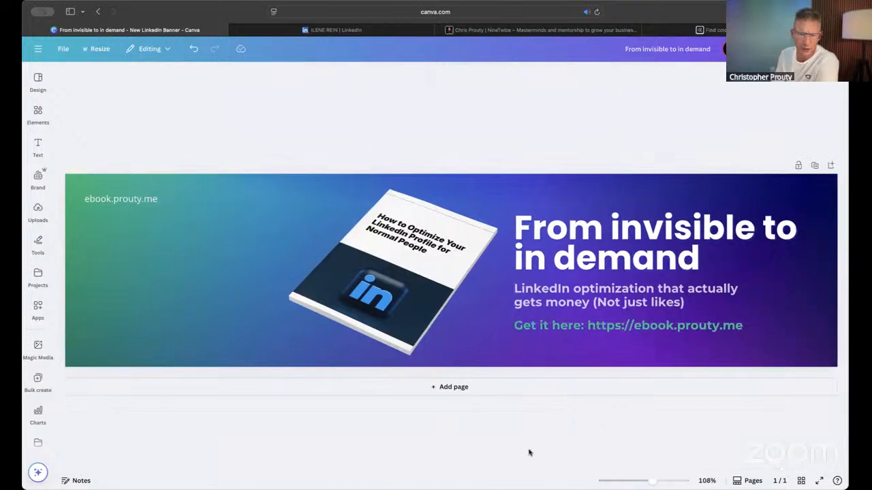
- Recolor the "Get it here" link line white and increase its font size to 21.7
left_click(589, 328)
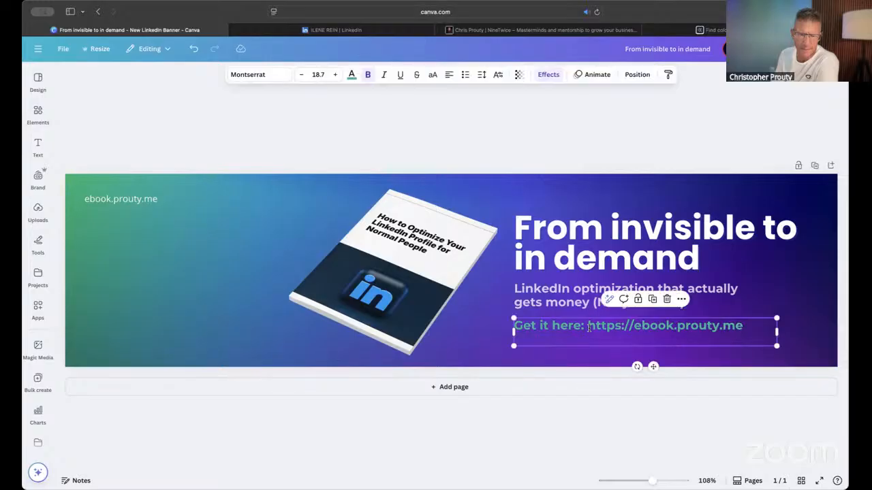
left_click(351, 75)
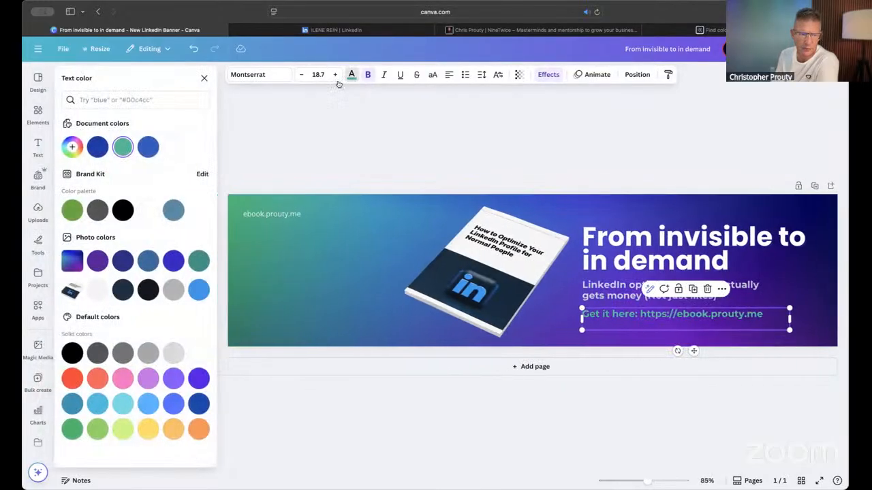
left_click(148, 209)
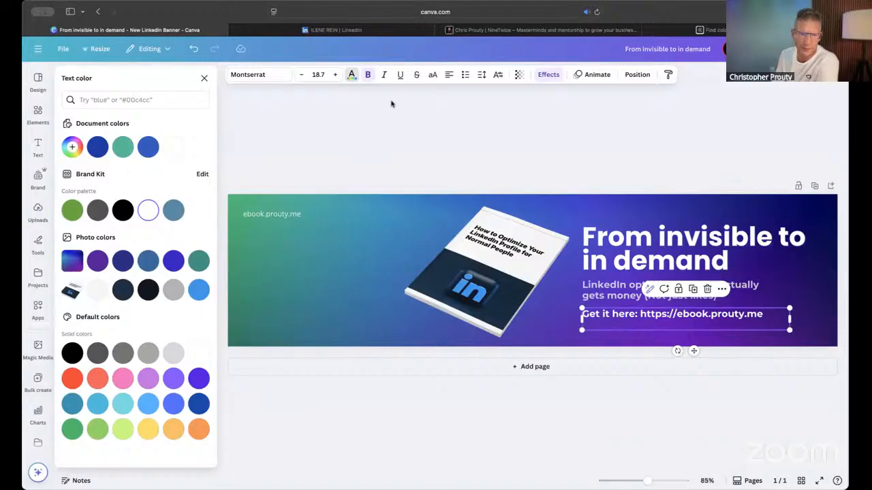
left_click(335, 75)
- Set the "Get it here" link line's font size to 24, keeping it left-aligned with the subheading
left_click(335, 74)
left_click(335, 74)
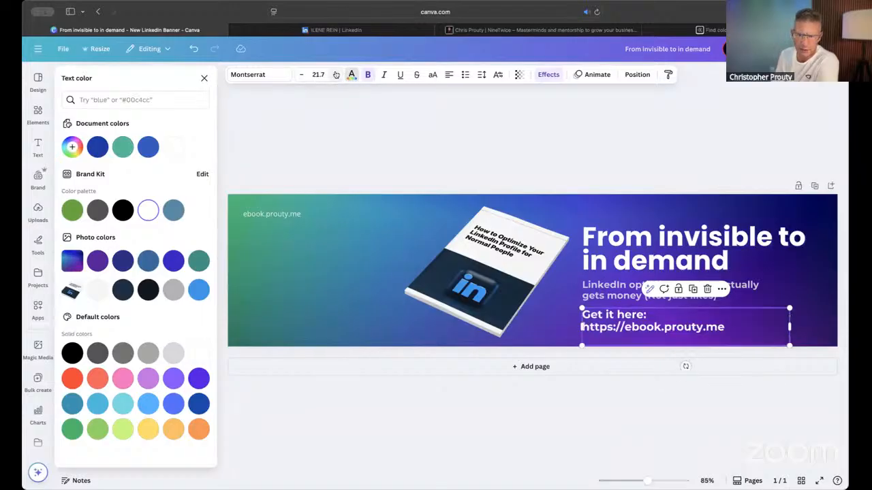
left_click(335, 74)
left_click(335, 75)
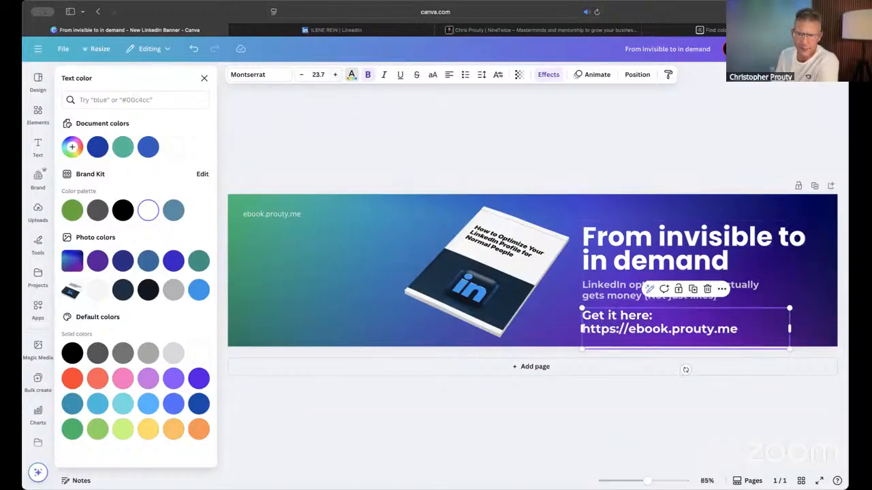
left_click(322, 74)
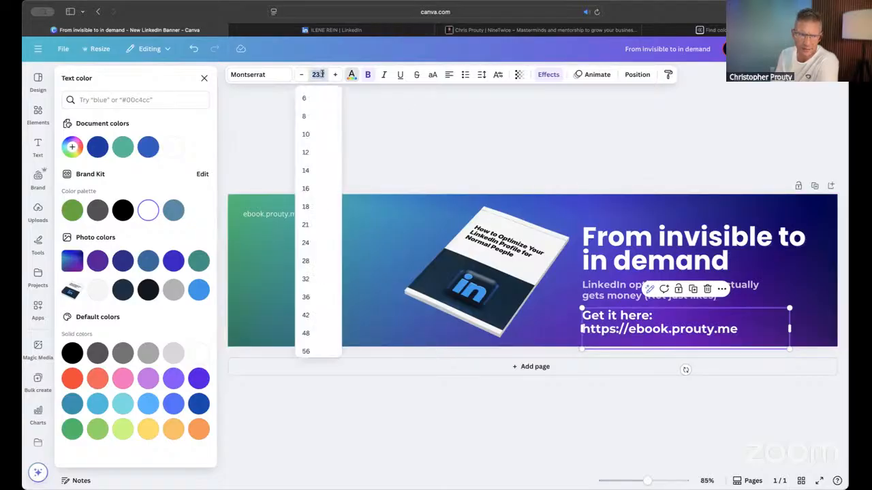
left_click(314, 243)
left_click_drag(790, 332, 810, 323)
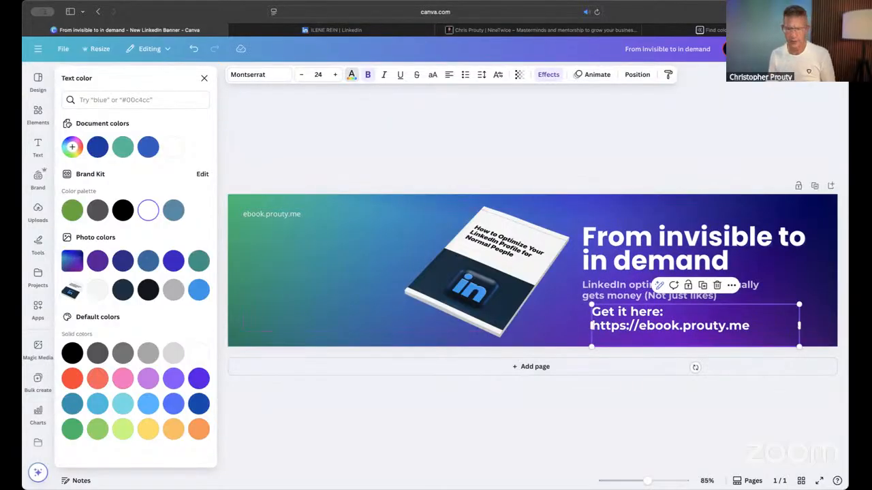
left_click_drag(801, 325, 792, 329)
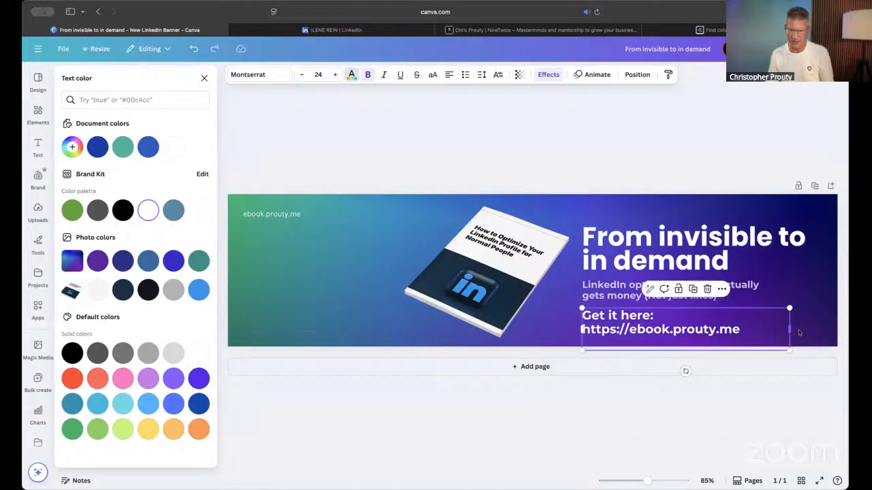
left_click(780, 126)
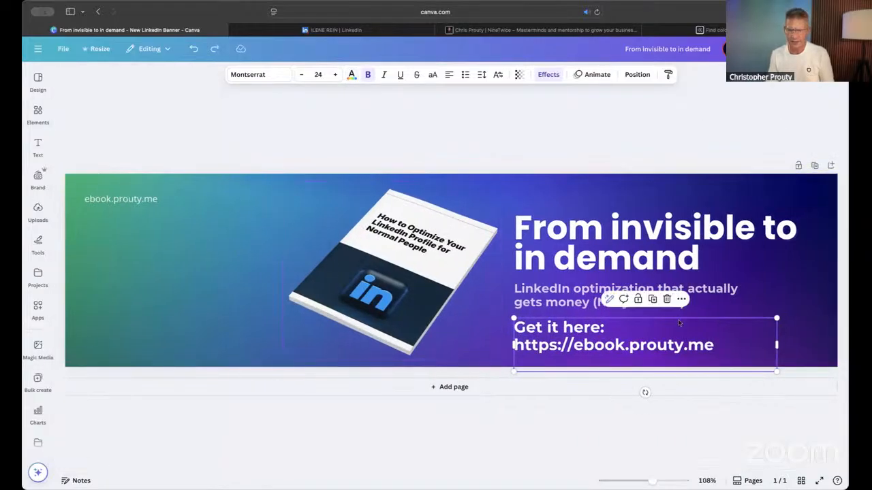
- Widen the "Get it here" text box so the label and e-book address fit on one line
left_click(676, 329)
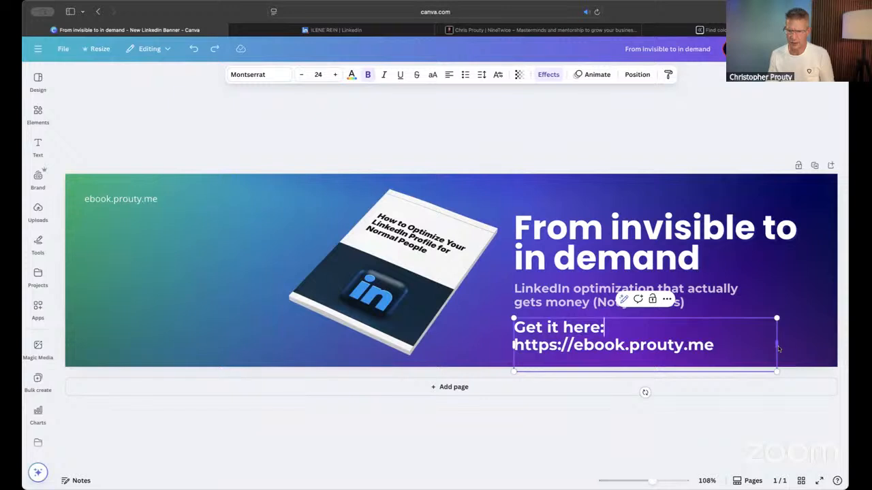
left_click_drag(778, 349, 817, 349)
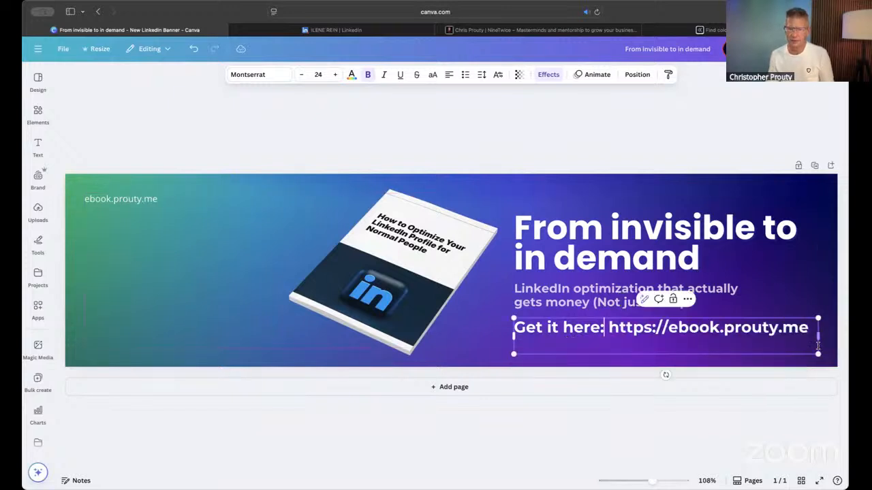
left_click(685, 161)
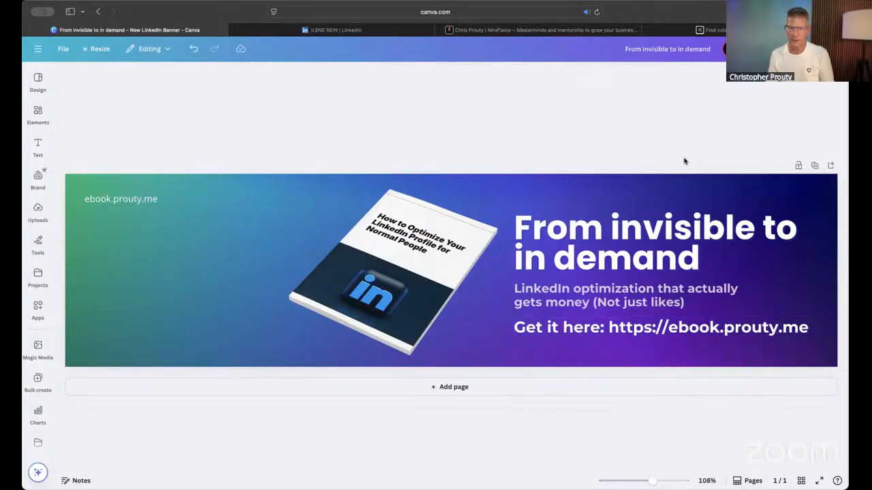
- Nudge the "Get it here" link line slightly up, closer beneath the subheading
left_click(611, 331)
key("Down")
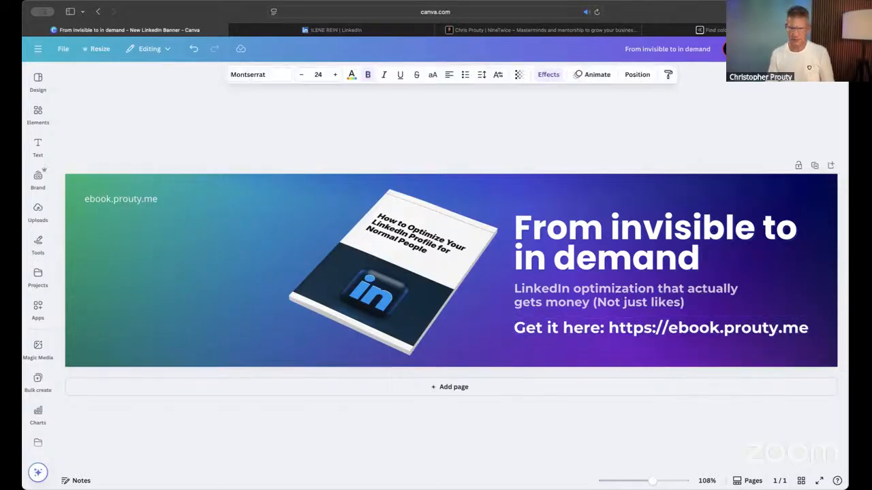
key("Up")
key("Up")
key("Up")
key("Up")
key("Up")
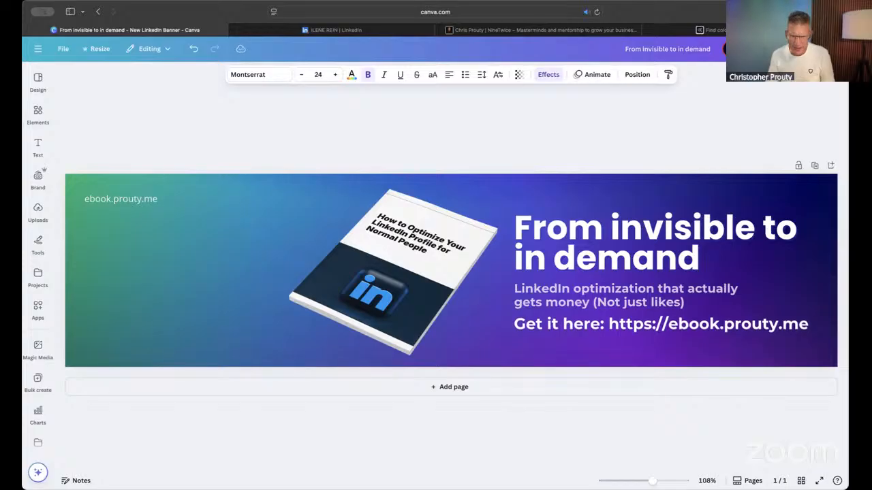
key("Down")
key("Up")
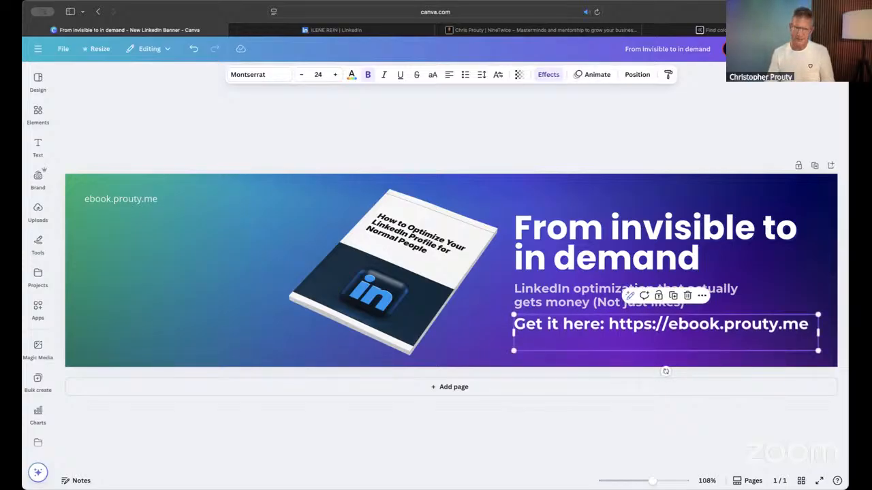
left_click(576, 156)
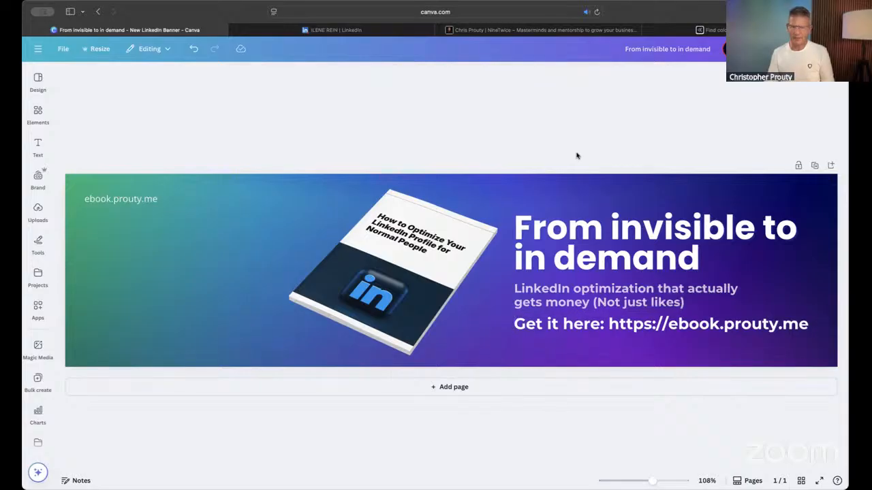
- Remove the trailing blank line from the "From invisible to in demand" headline so its text box ends at the text
left_click(571, 244)
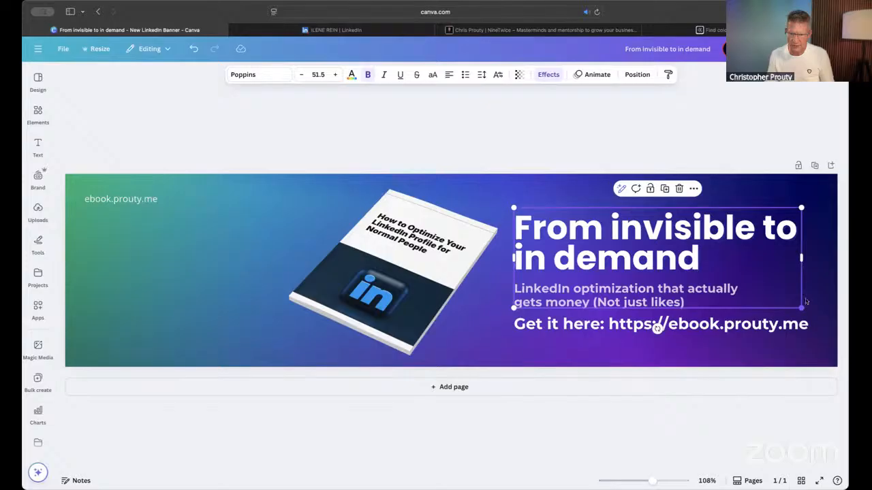
left_click_drag(804, 303, 810, 283)
key("super+z")
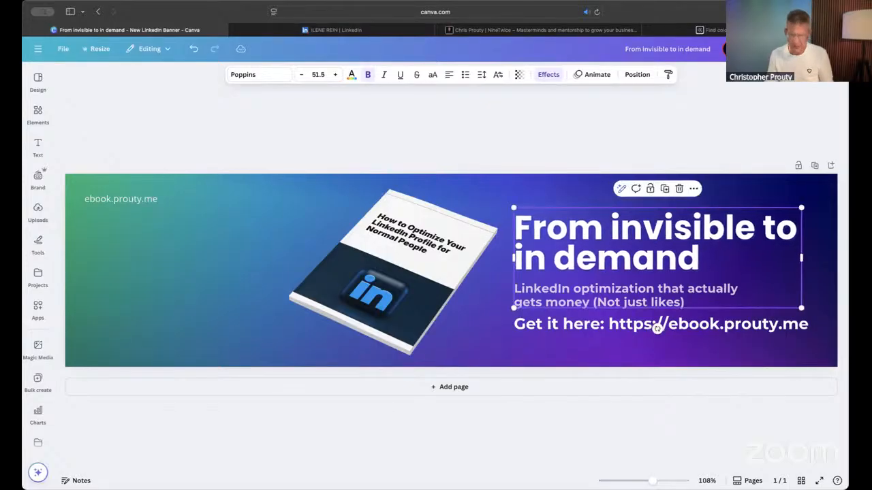
left_click(716, 283)
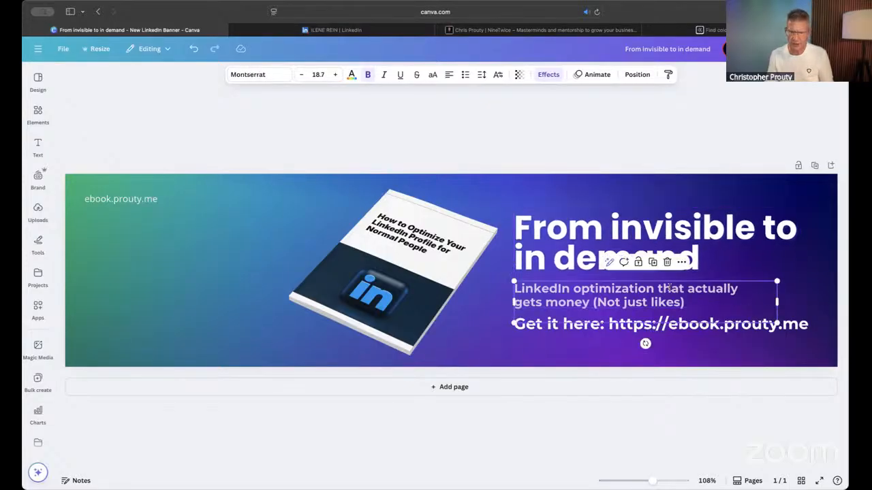
left_click(702, 265)
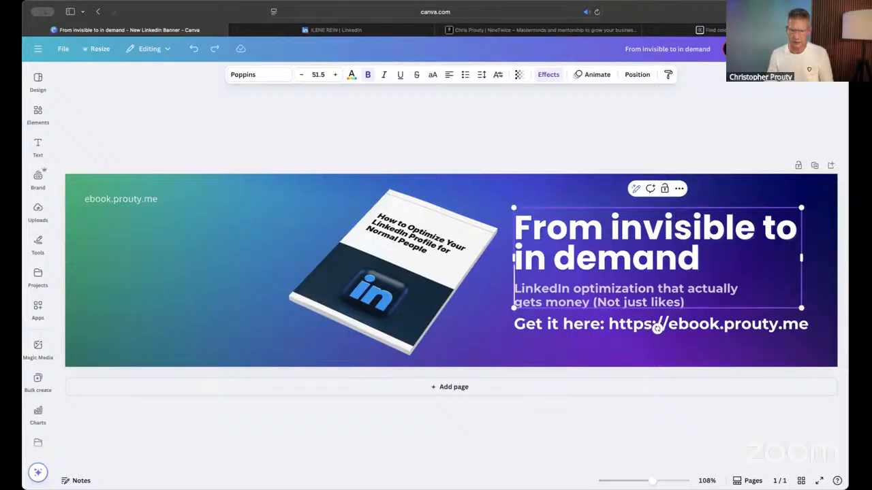
left_click(549, 138)
- Delete the trailing blank line from the "Get it here" text box so it is only one line tall
left_click(580, 266)
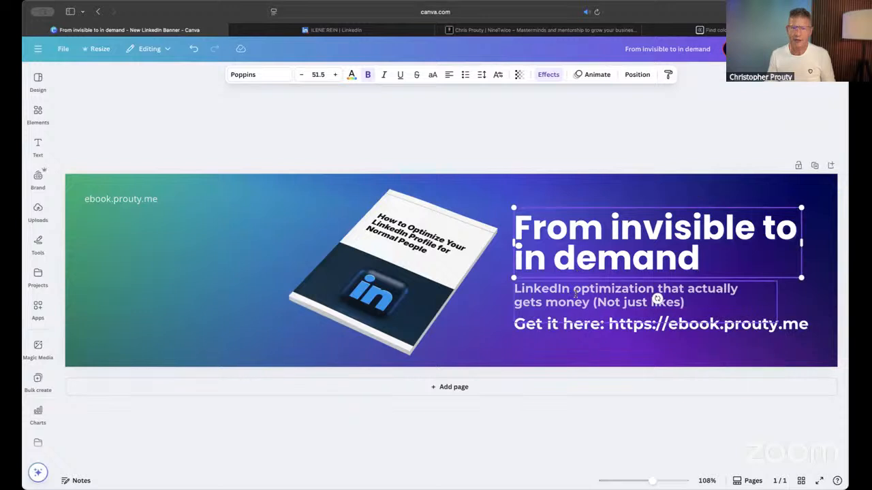
left_click(575, 294, "shift")
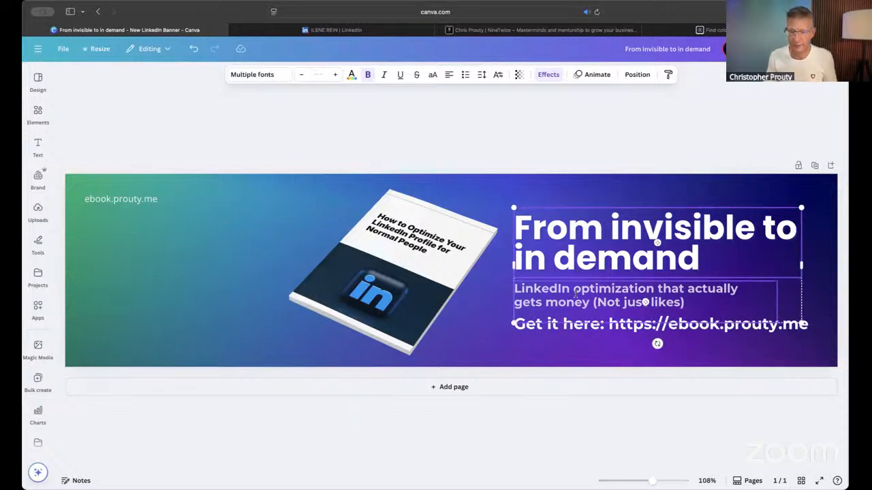
left_click(552, 331, "shift")
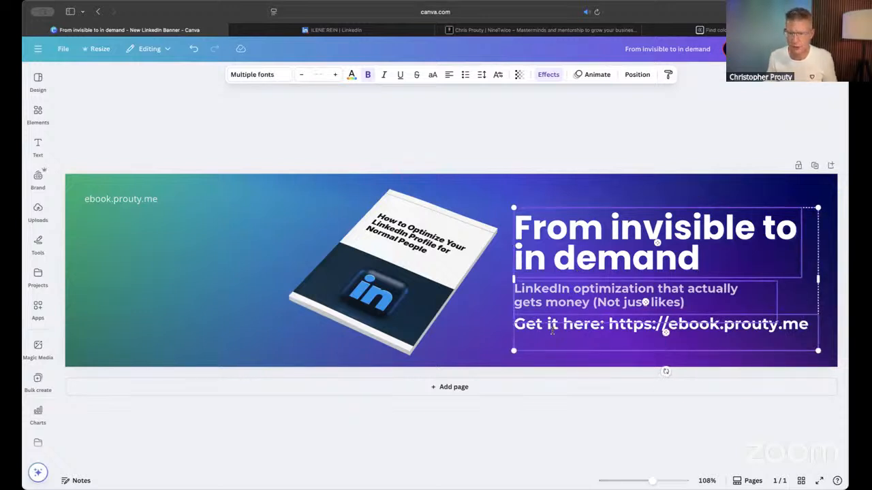
left_click(530, 399)
left_click(536, 346)
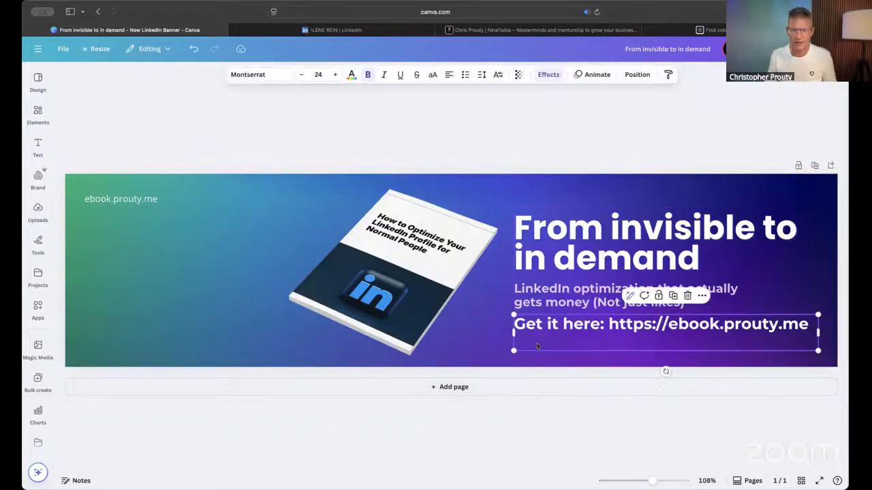
key("BackSpace")
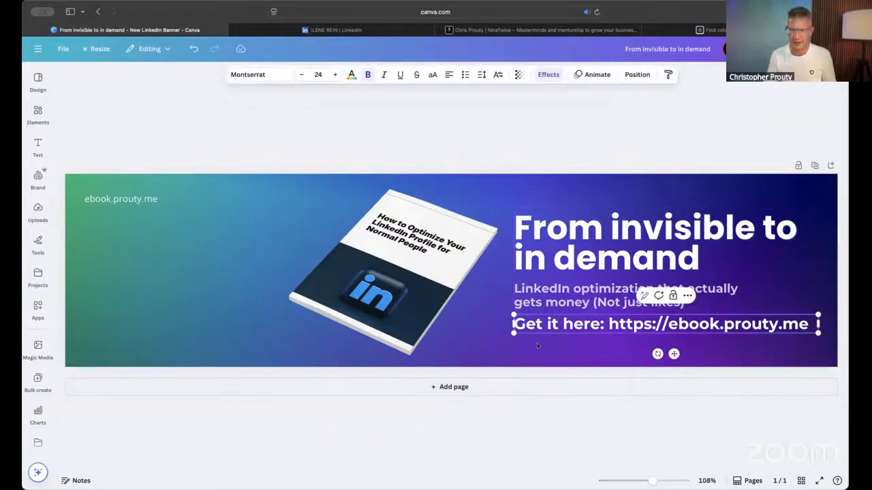
left_click(521, 150)
- Select the headline, subheading and link line together and center them vertically on the banner
left_click(537, 233)
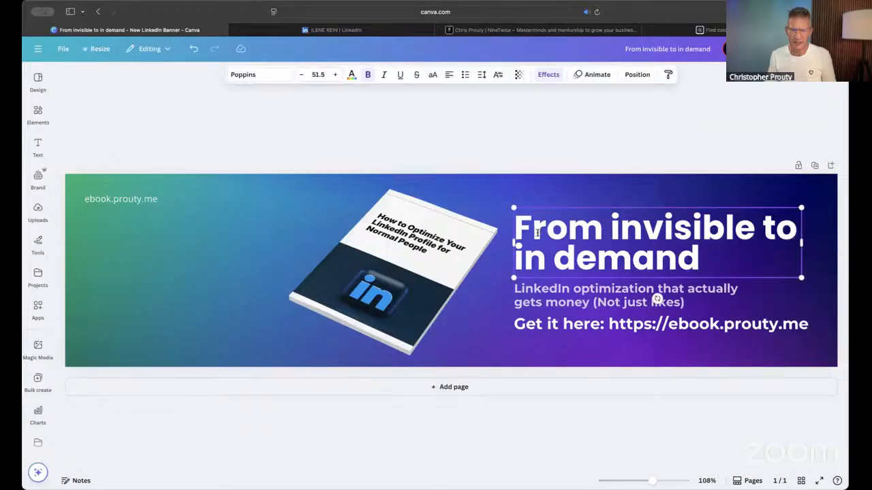
left_click(536, 290, "shift")
left_click(537, 327, "shift")
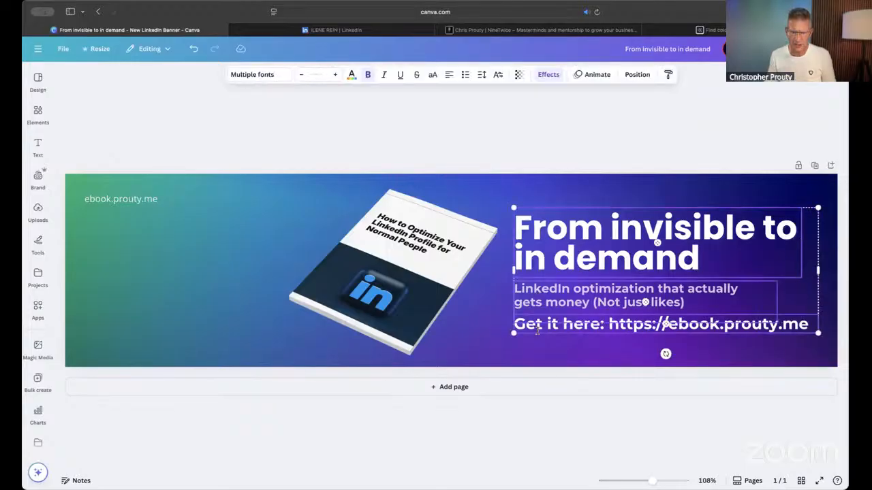
mouse_move(758, 267)
left_mouse_down()
mouse_move(758, 251)
mouse_move(755, 265)
left_mouse_up()
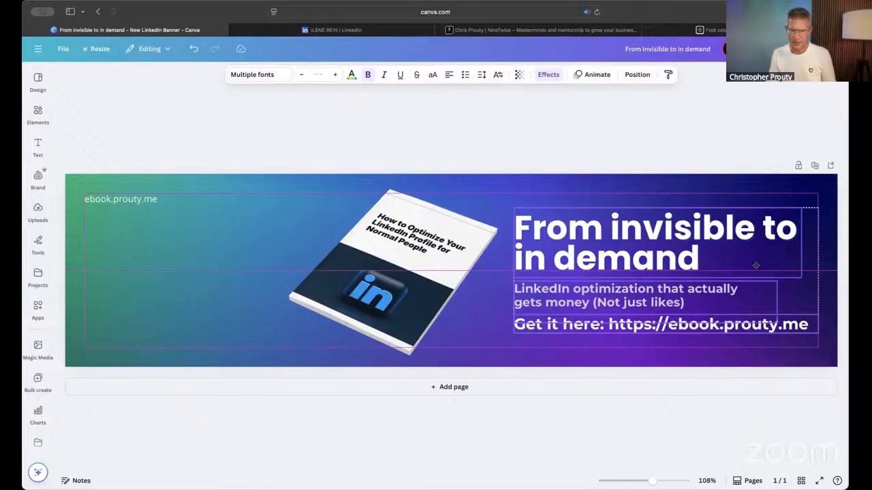
left_click_drag(756, 265, 756, 266)
left_click(761, 135)
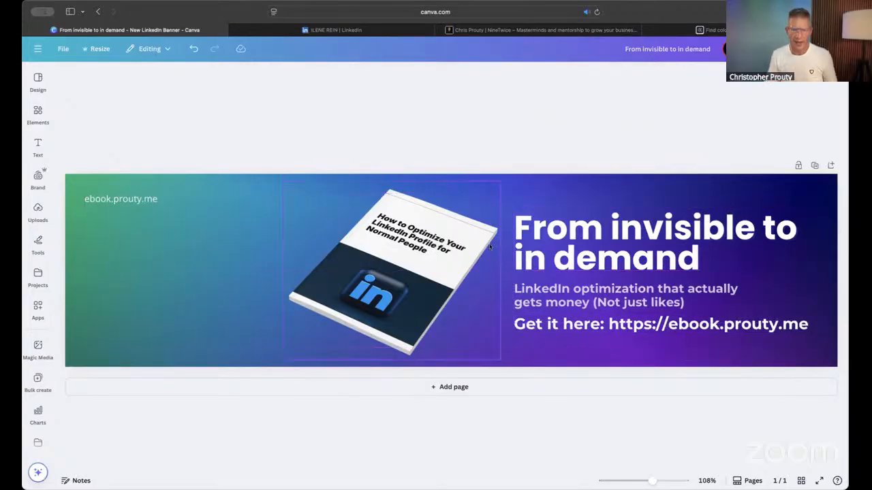
- Shift the book image slightly up and right, leaving a small gap below the banner's upper edge
left_click_drag(441, 246, 469, 233)
mouse_move(451, 232)
left_mouse_down()
mouse_move(489, 232)
mouse_move(496, 242)
mouse_move(448, 232)
left_mouse_up()
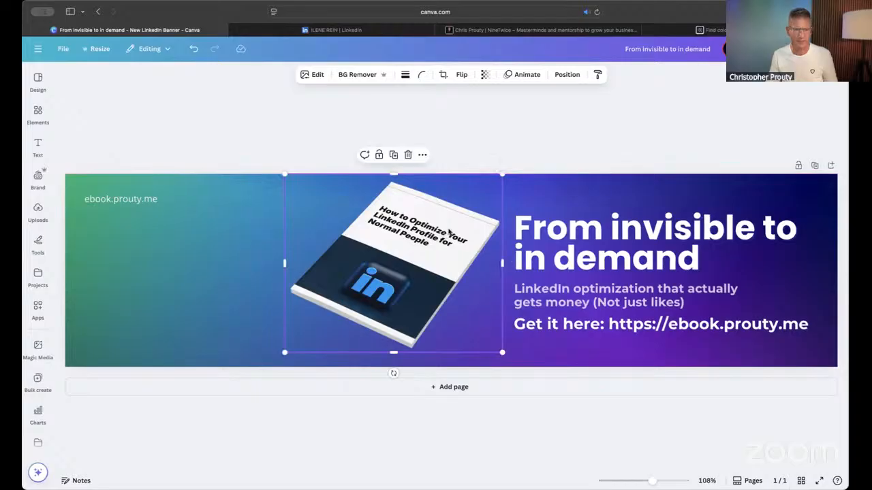
left_click(580, 147)
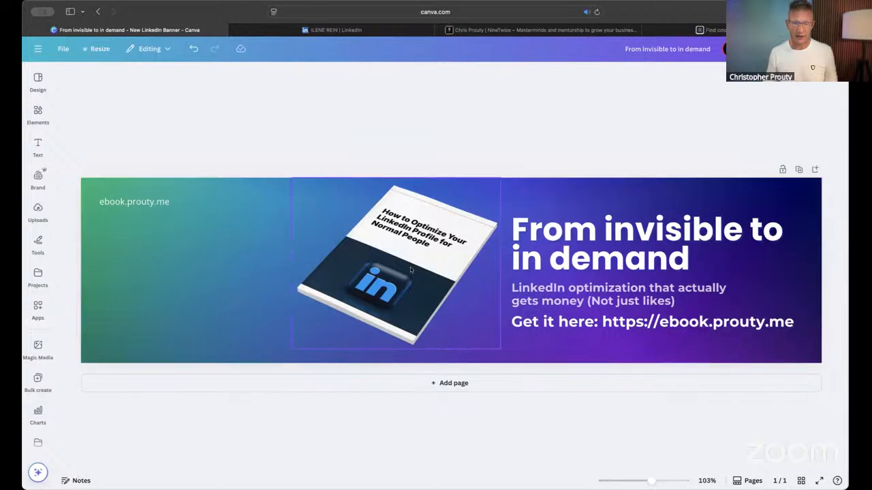
left_click(410, 269)
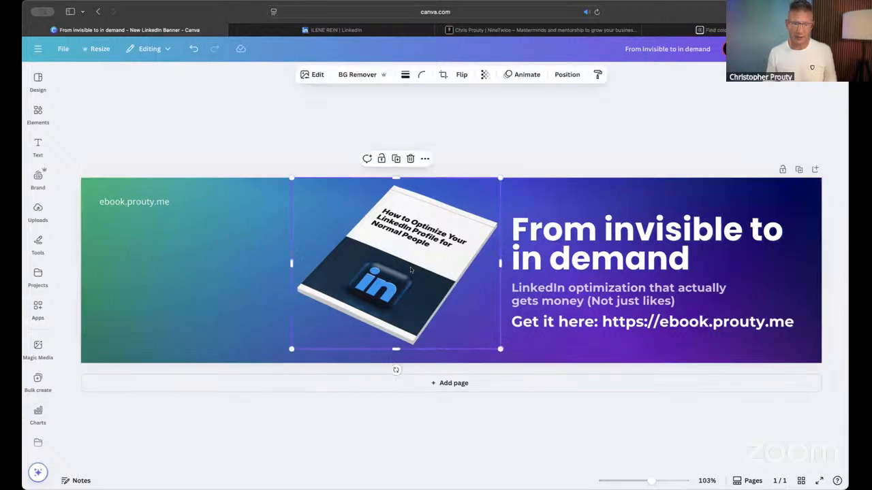
left_click(613, 163)
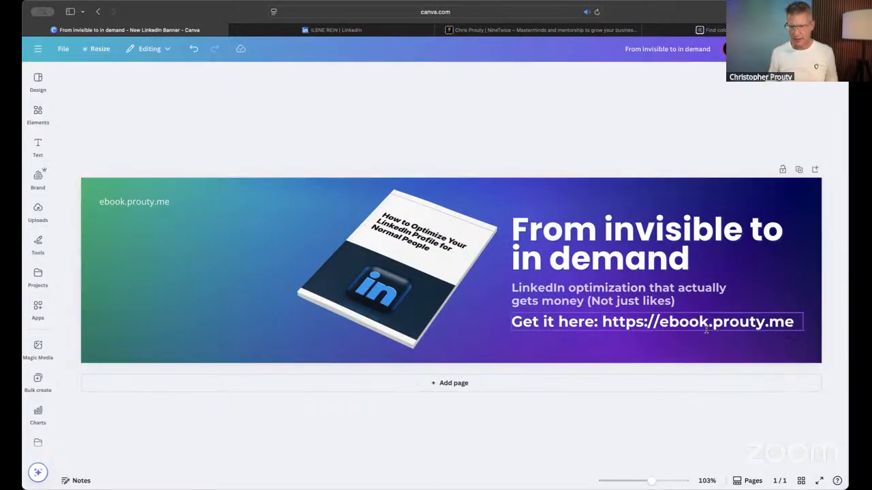
left_click(654, 323)
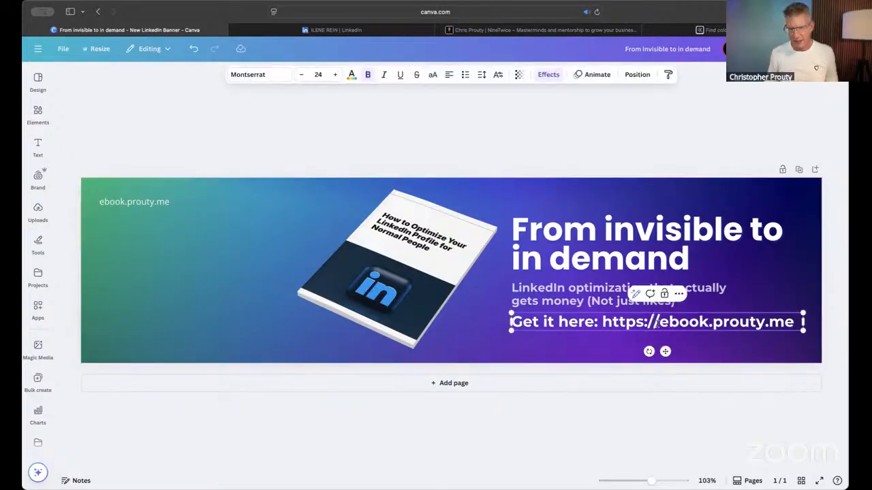
key("BackSpace")
key("BackSpace")
key("BackSpace")
key("BackSpace")
key("BackSpace")
key("BackSpace")
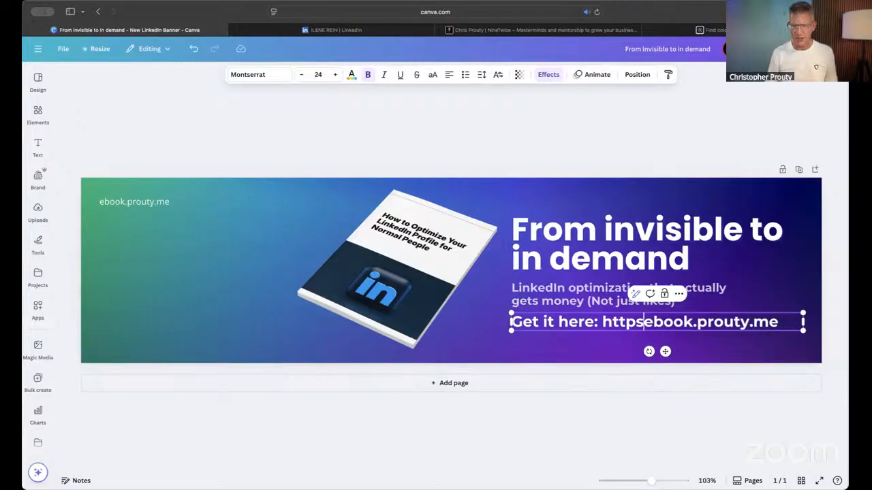
key("BackSpace")
key("BackSpace")
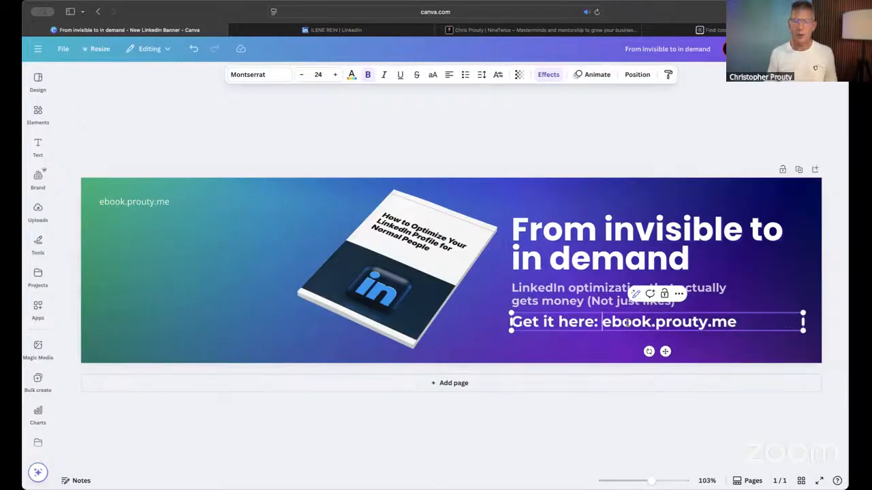
left_click(642, 156)
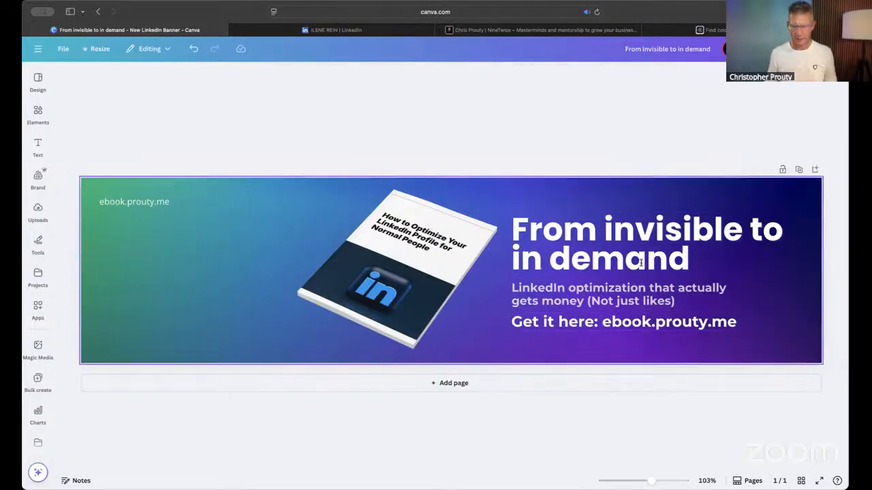
- Replace "here" with "now" in the link line so its label reads "Get it now:"
left_click(579, 324)
double_click(579, 324)
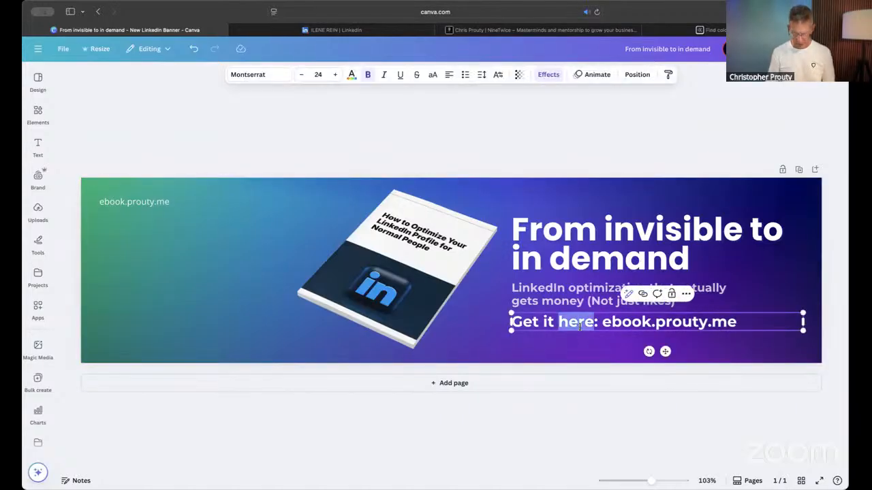
type("now")
left_click(590, 149)
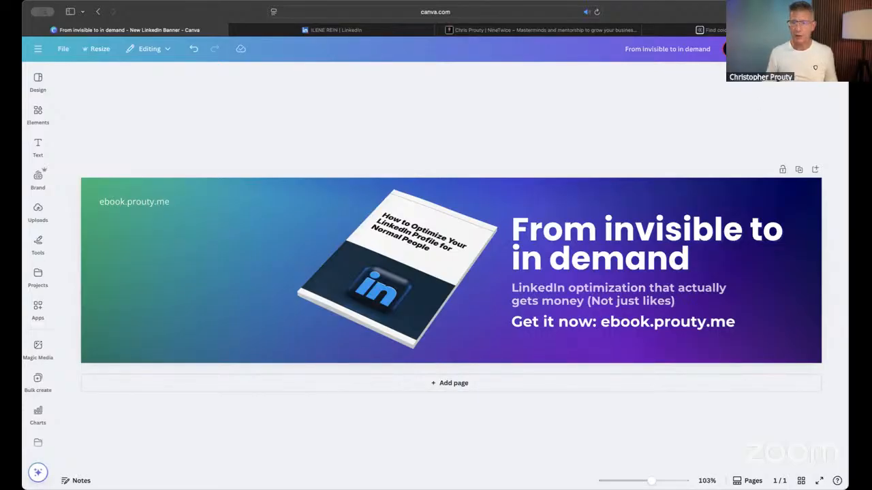
- Download the finished banner as a PNG at 1,584 × 396 px, allowing downloads from canva.com
left_click(822, 49)
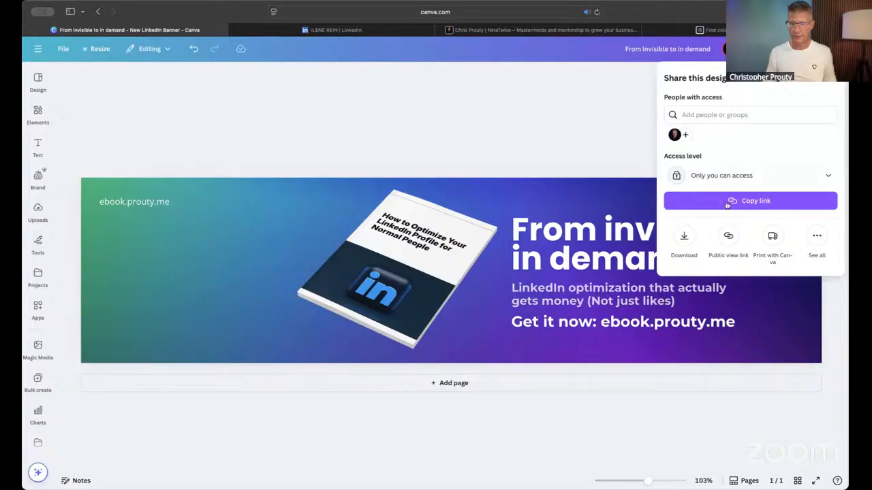
left_click(684, 237)
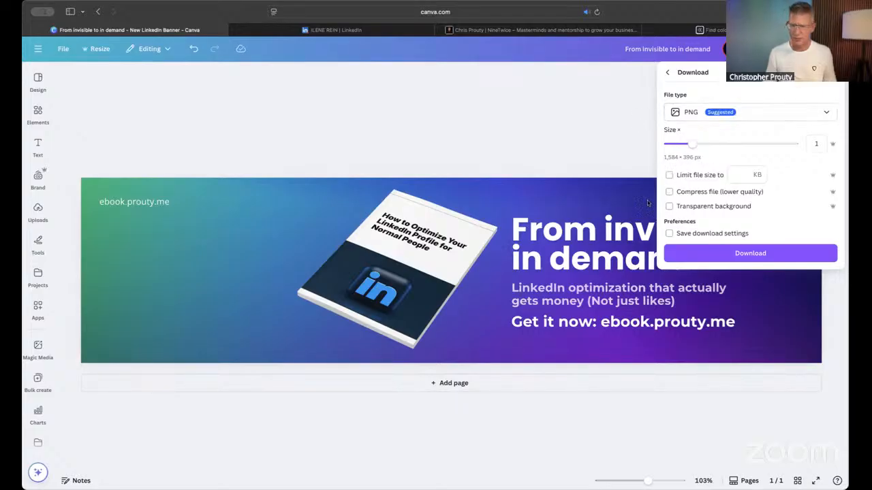
left_click(748, 254)
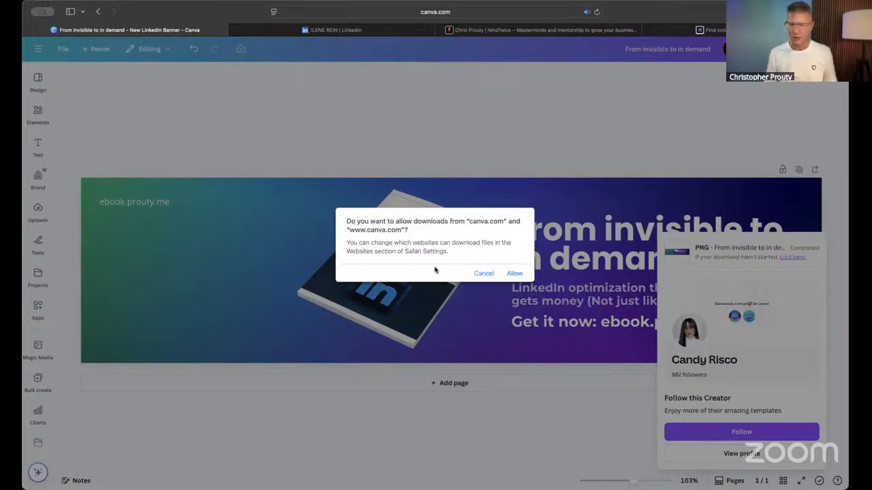
left_click(514, 274)
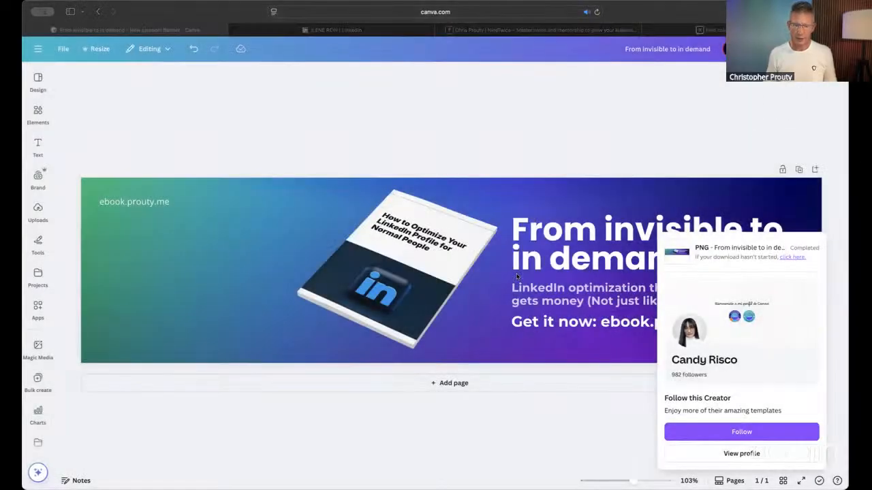
left_click(93, 41)
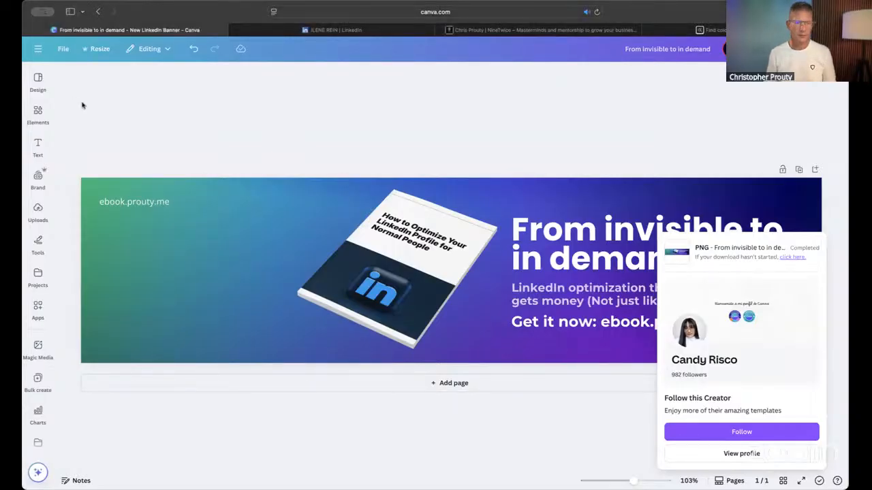
left_click(386, 127)
- Switch to LinkedIn, open your own profile and view its cover image editor, closing it without changes
left_click(541, 30)
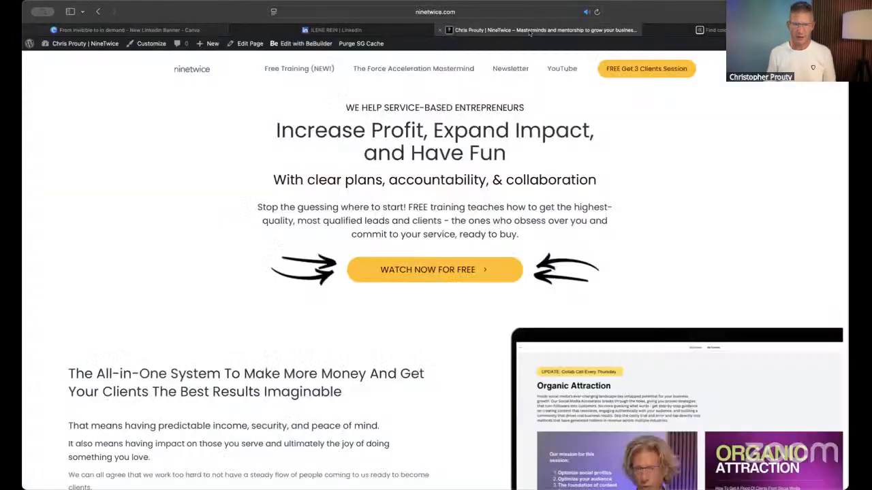
left_click(317, 30)
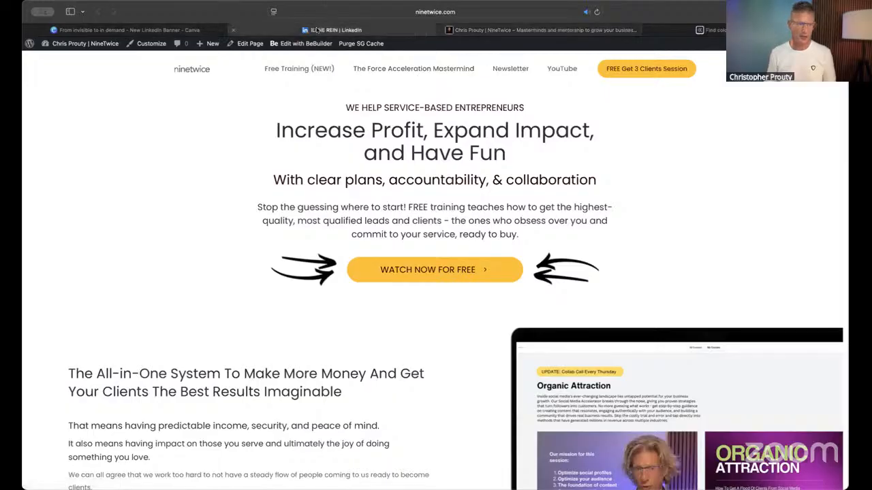
left_click(185, 50)
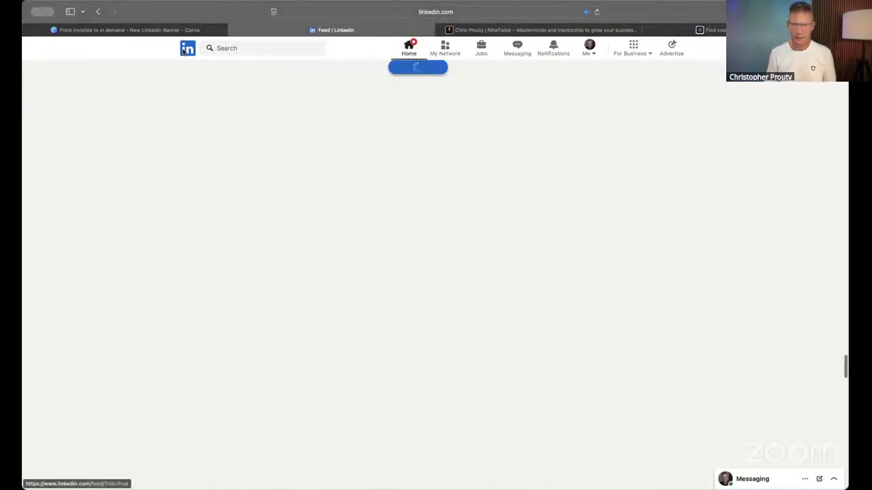
left_click(588, 49)
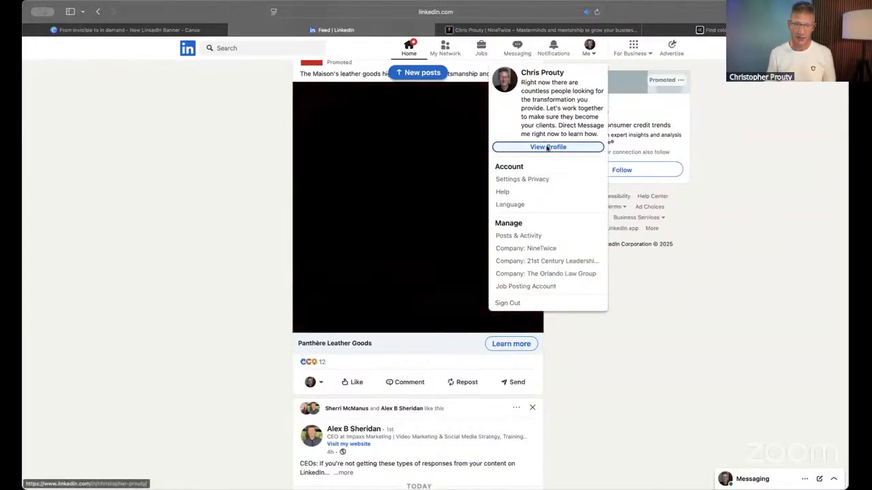
left_click(547, 148)
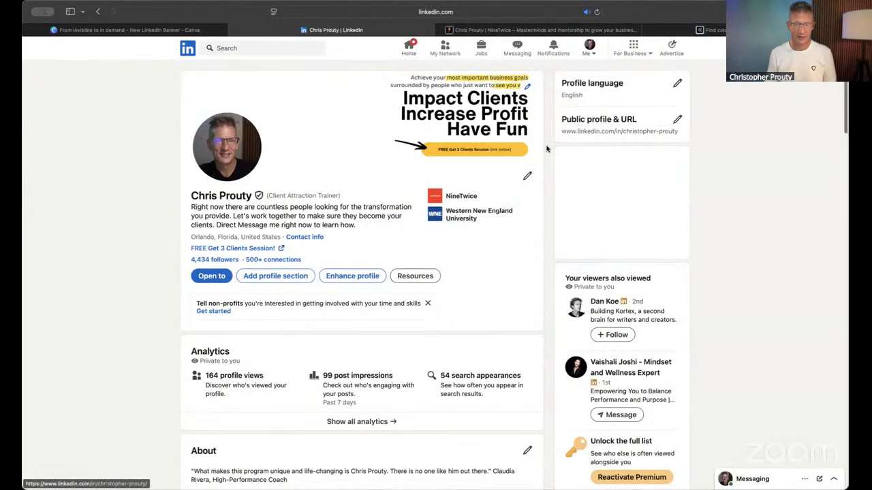
left_click(527, 87)
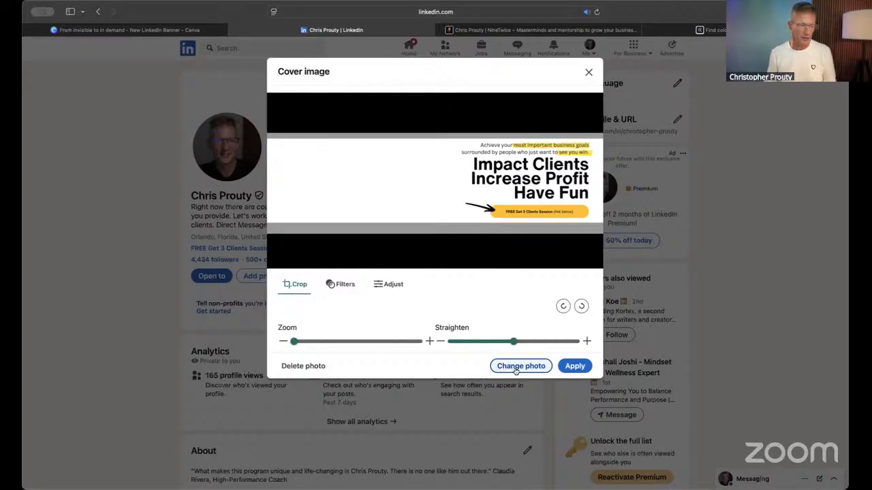
left_click(588, 73)
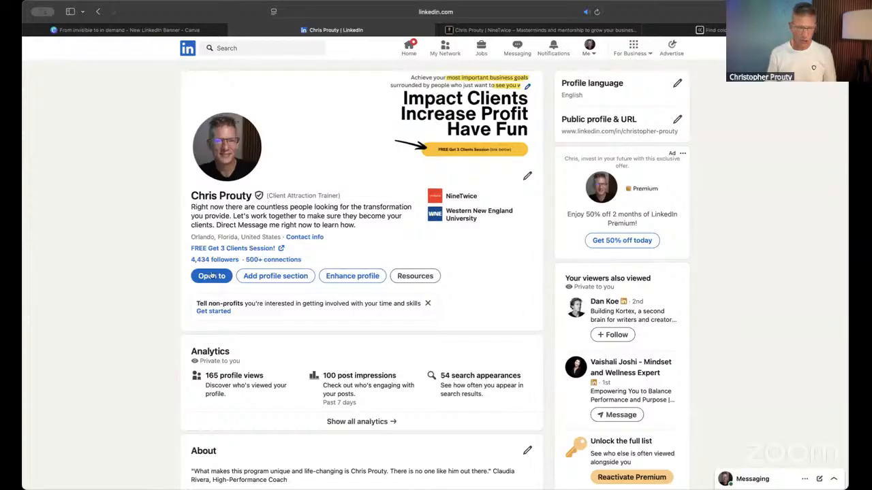
- Examine the profile's website link and the Link and Link text fields in Edit intro, closing it without saving
scroll(206, 252, "up", 5)
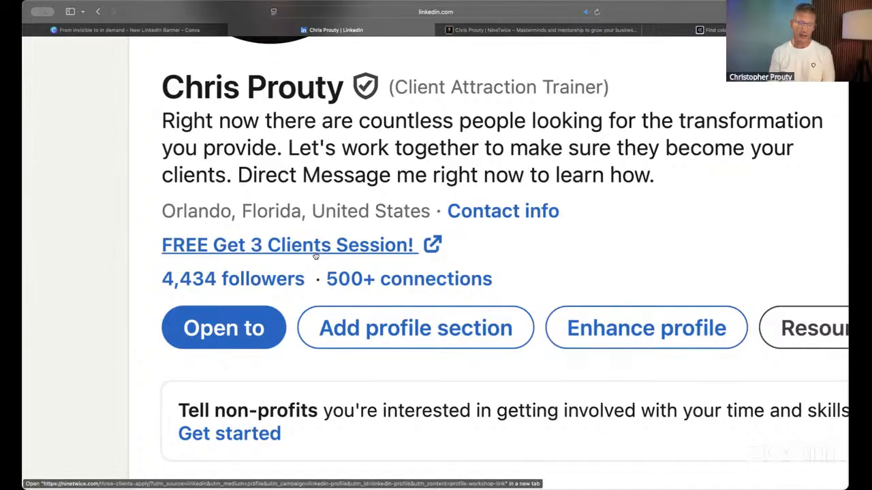
scroll(279, 253, "down", 5)
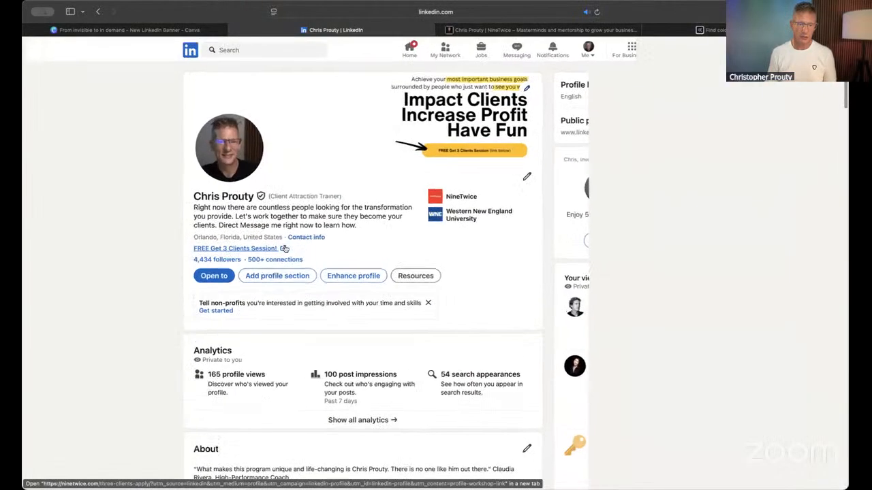
left_click(526, 177)
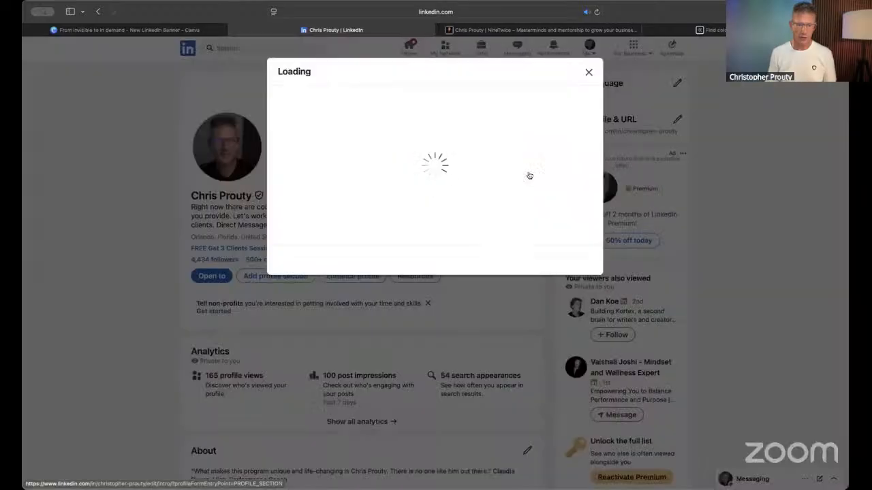
scroll(461, 210, "down", 10)
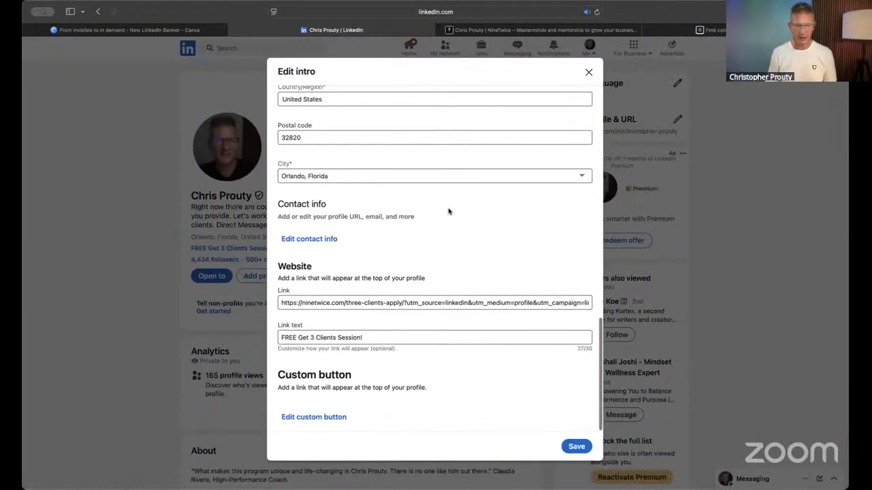
left_click(304, 337)
left_click(308, 299)
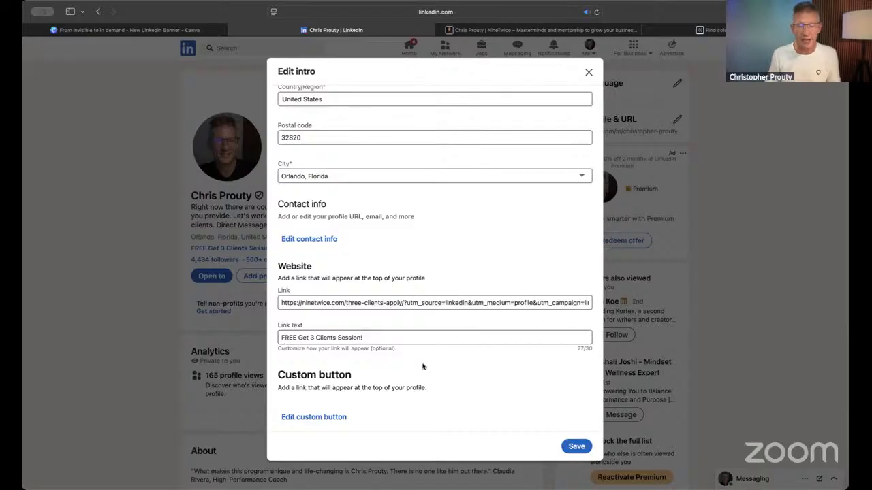
left_click(588, 73)
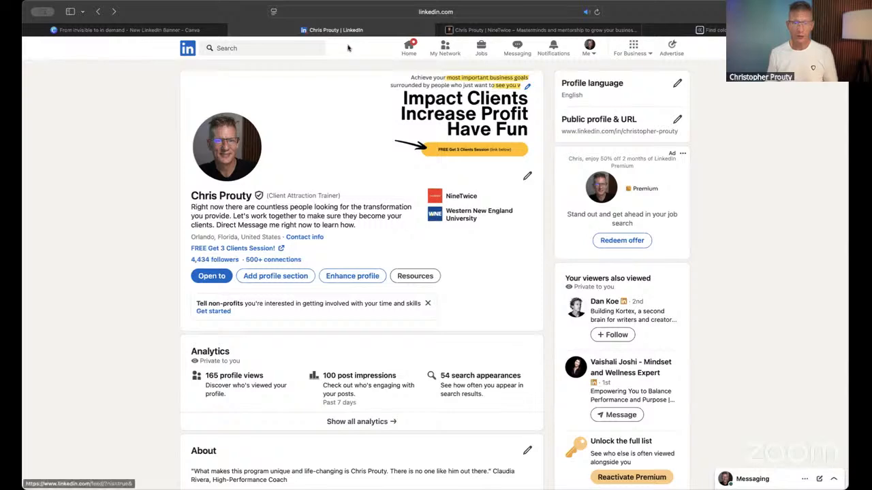
- Return to the LinkedIn feed, search for the job search strategist by name and open her profile
scroll(149, 94, "left", 3)
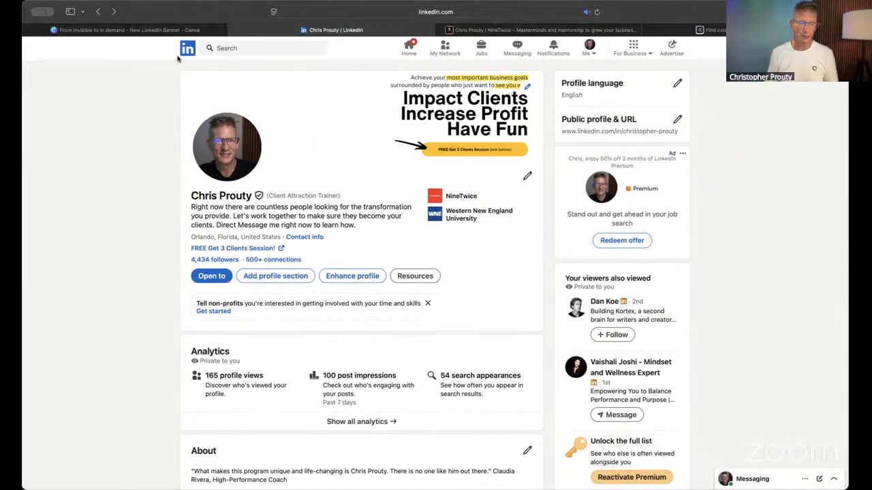
left_click(187, 51)
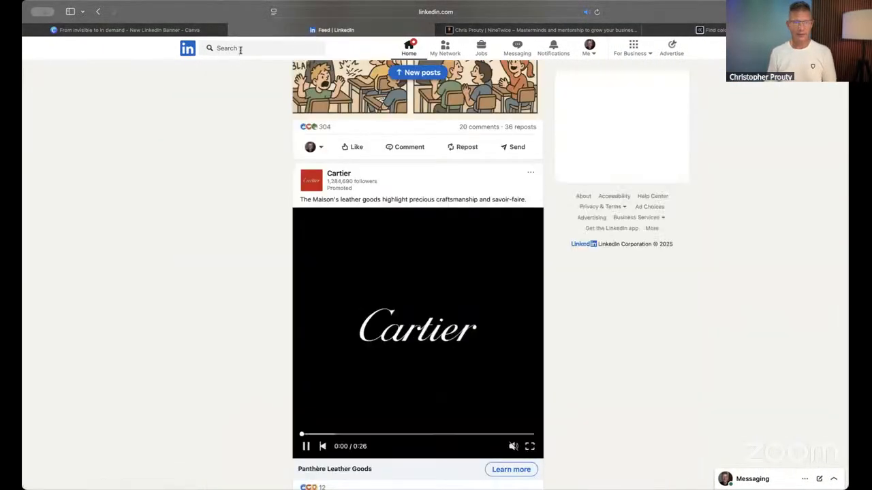
left_click(237, 49)
type("il")
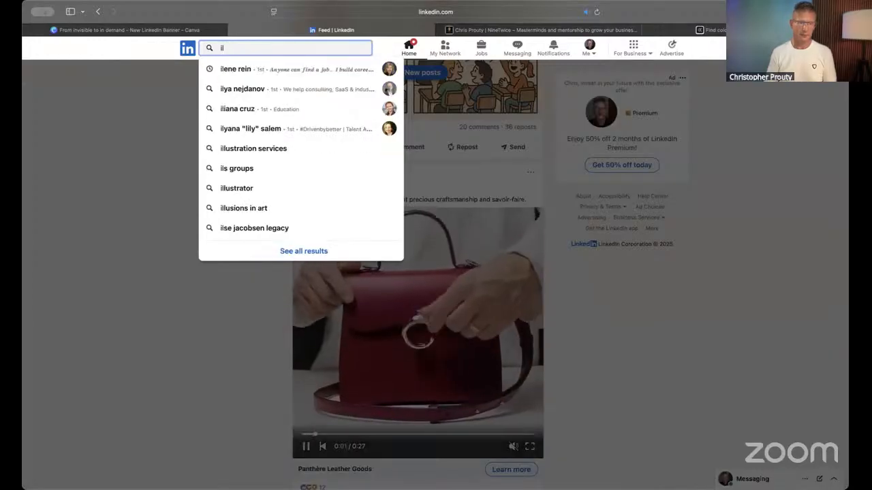
left_click(247, 69)
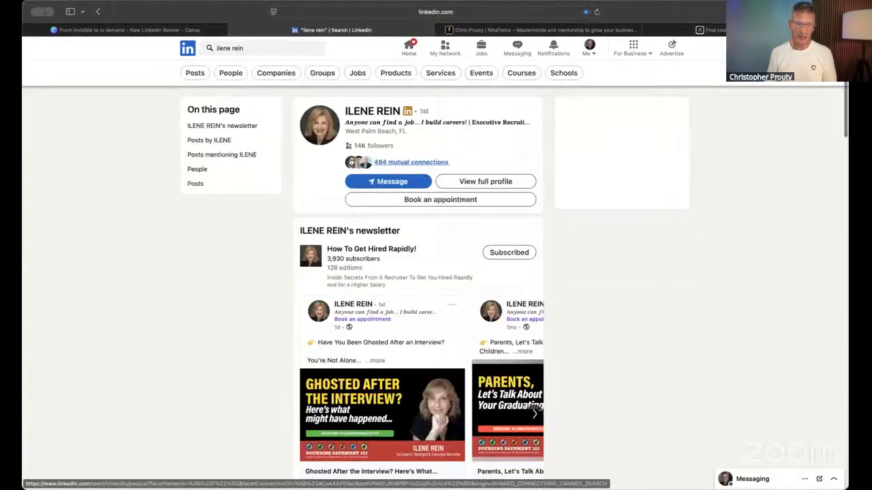
left_click(369, 111)
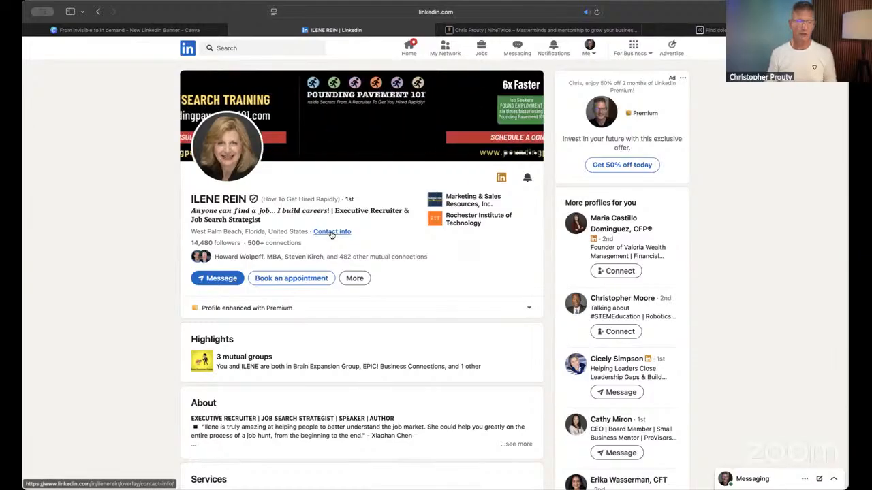
- Switch back to Canva and search the new design types for "linkined cover photo"
left_click(116, 32)
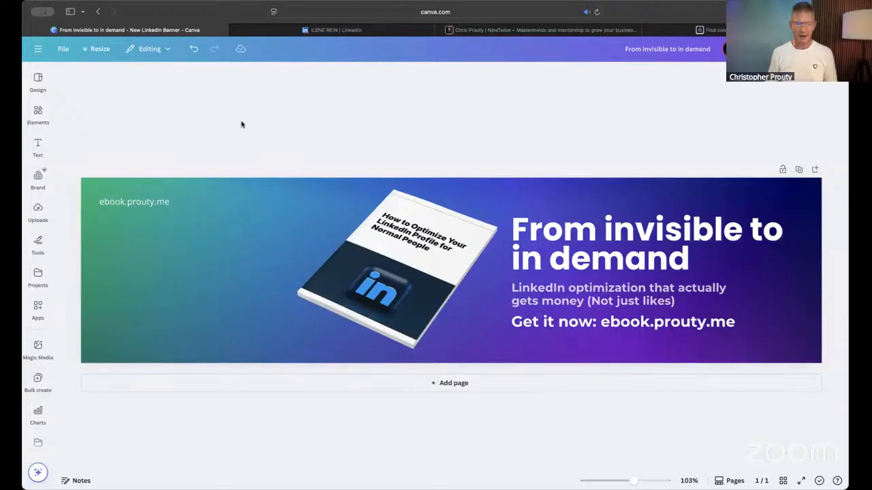
left_click(64, 50)
left_click(91, 121)
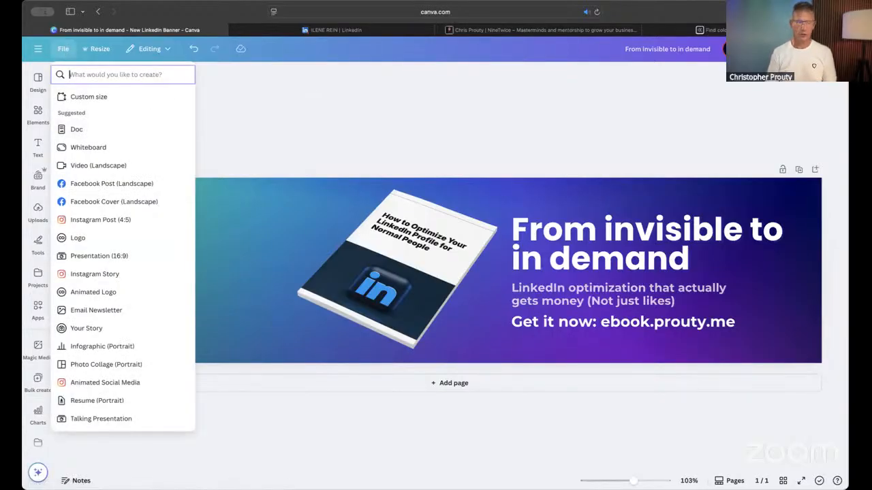
type("linkined")
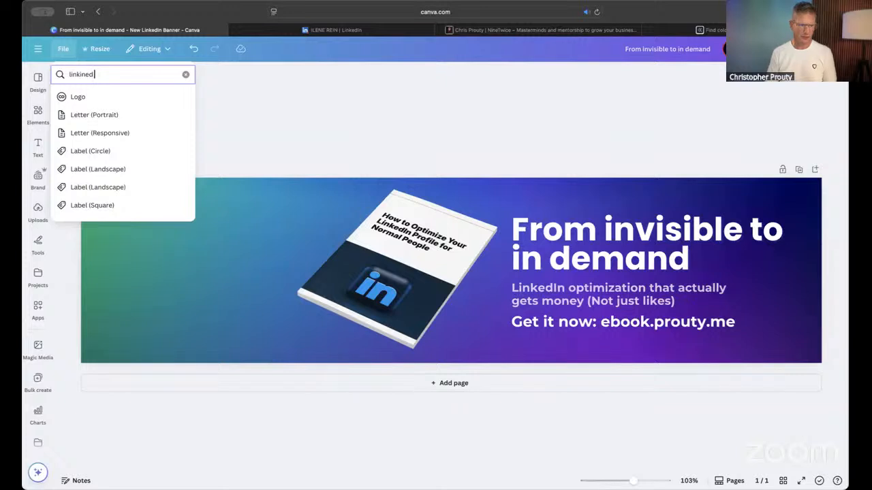
type(" cover")
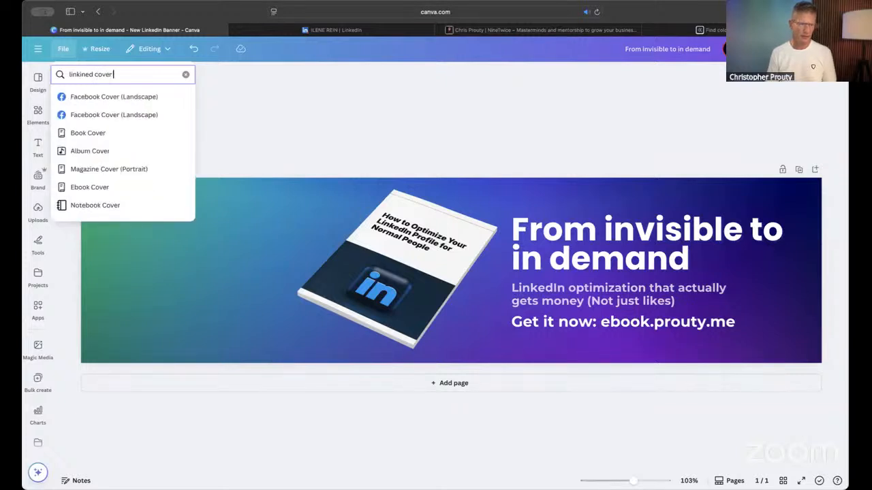
key("BackSpace")
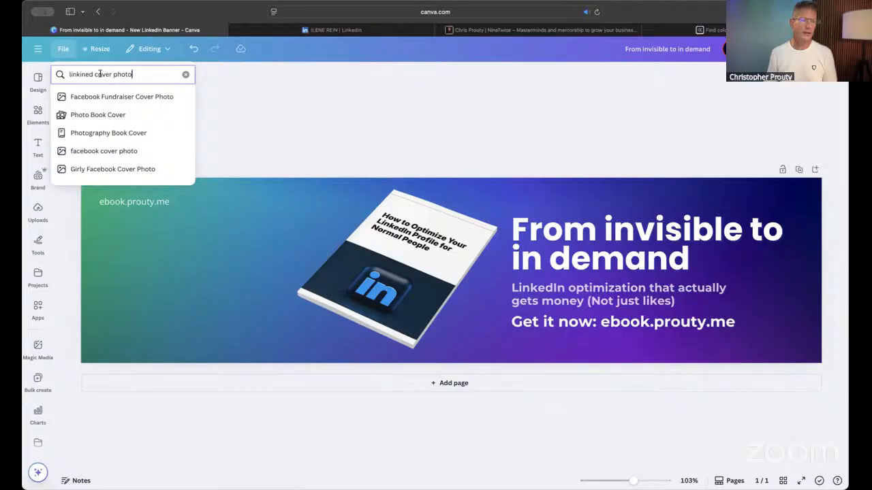
- Change the design type search to "linkined banner" and close the list without choosing a type
left_click_drag(95, 74, 236, 76)
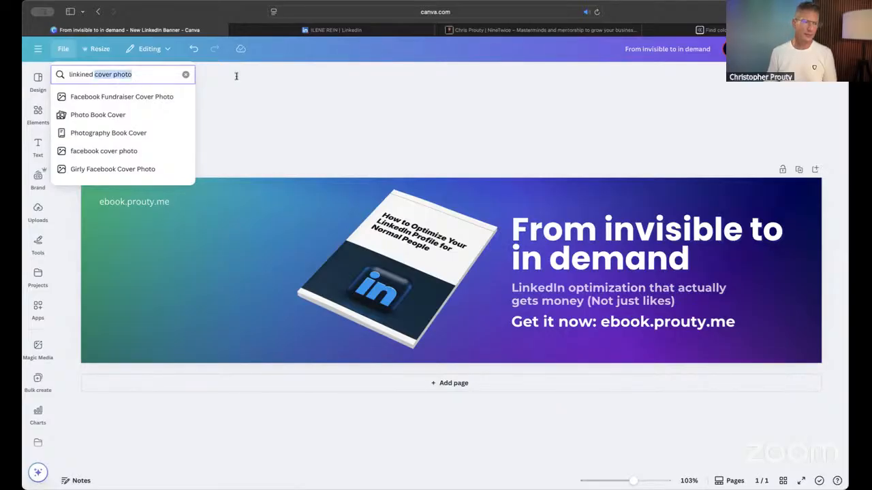
type("banner")
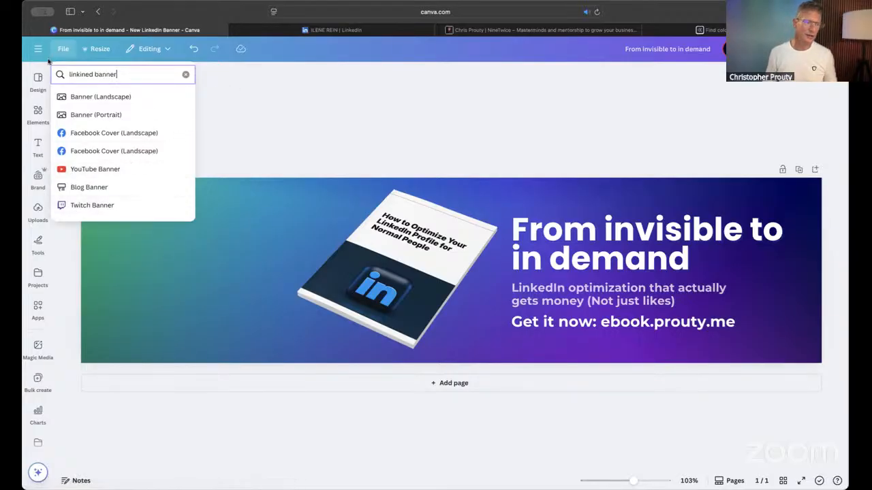
left_click(32, 80)
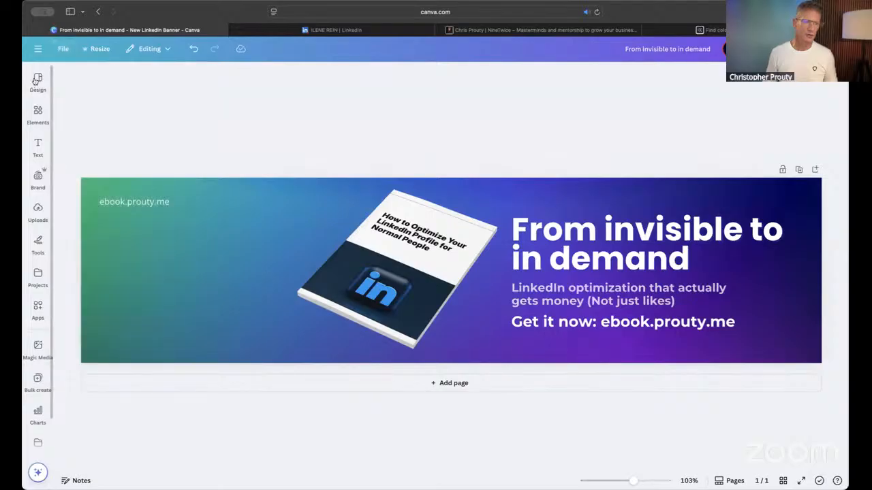
- Open Create a design from the main Canva navigation and search it for "LinkedIn Banner"
left_click(35, 81)
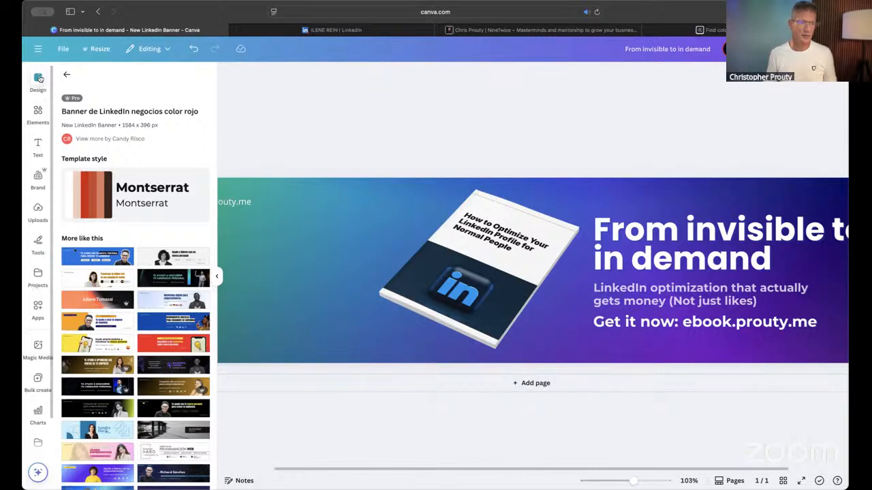
left_click(38, 48)
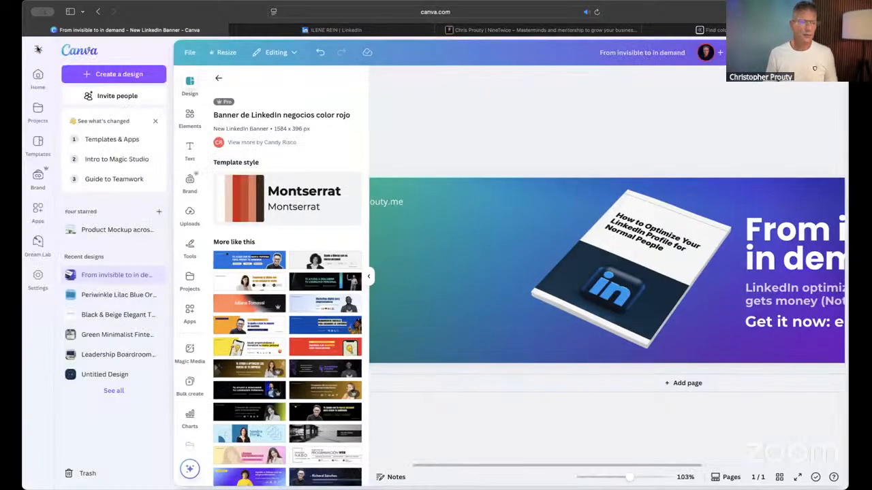
left_click(135, 75)
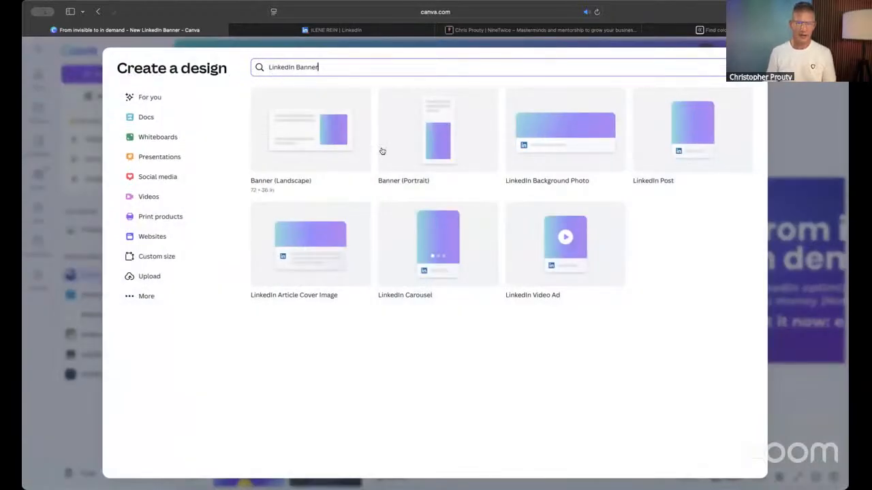
left_click(603, 184)
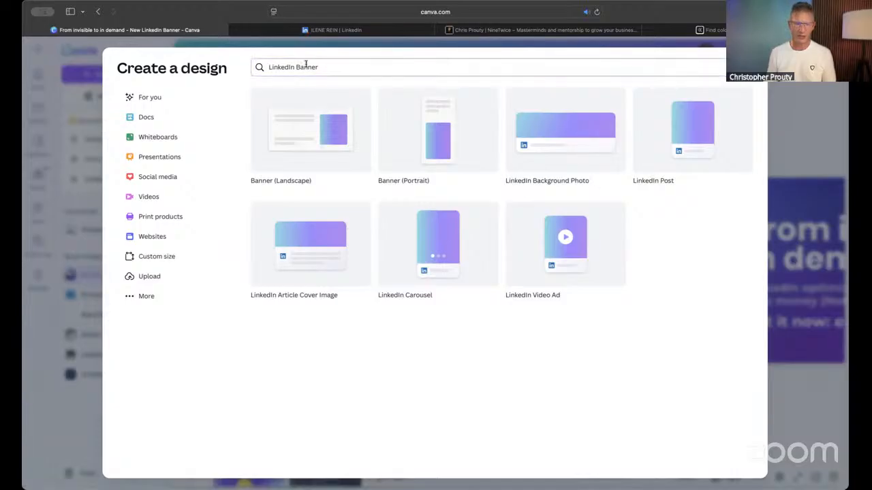
- Create a LinkedIn Background Photo design and apply the recently used red "Creación de contenido para emprendedores" template to it
left_click(562, 133)
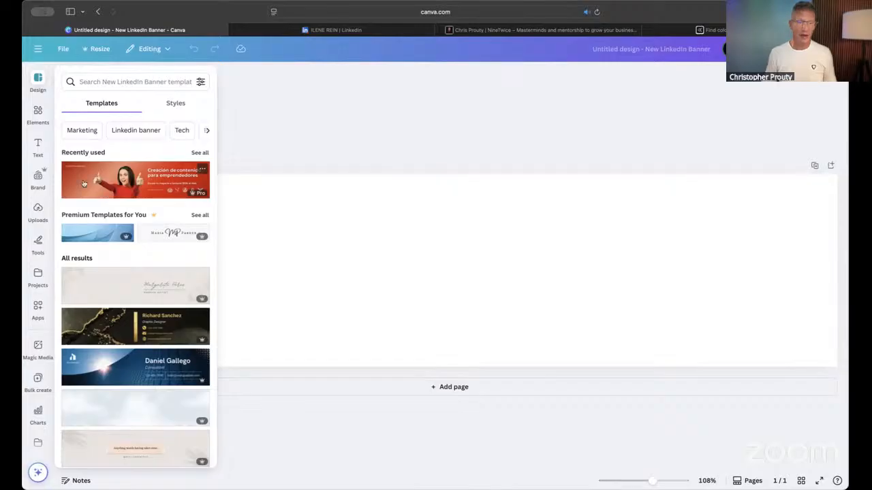
left_click(117, 189)
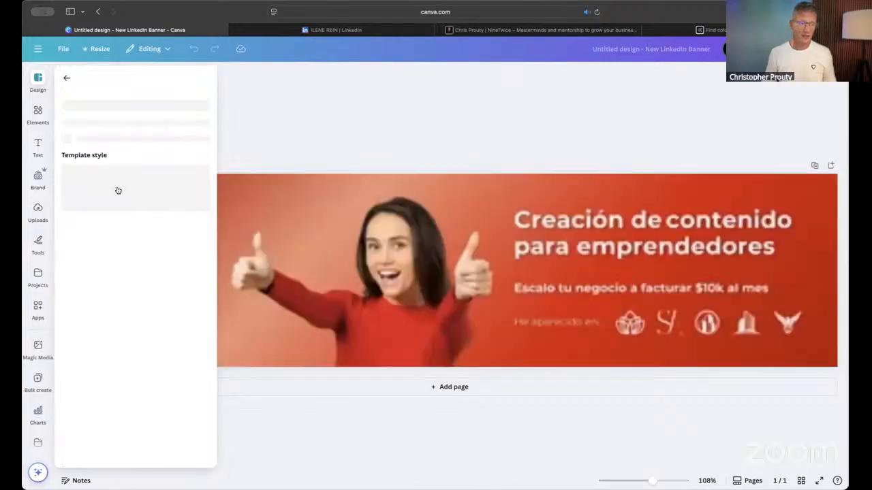
left_click(428, 134)
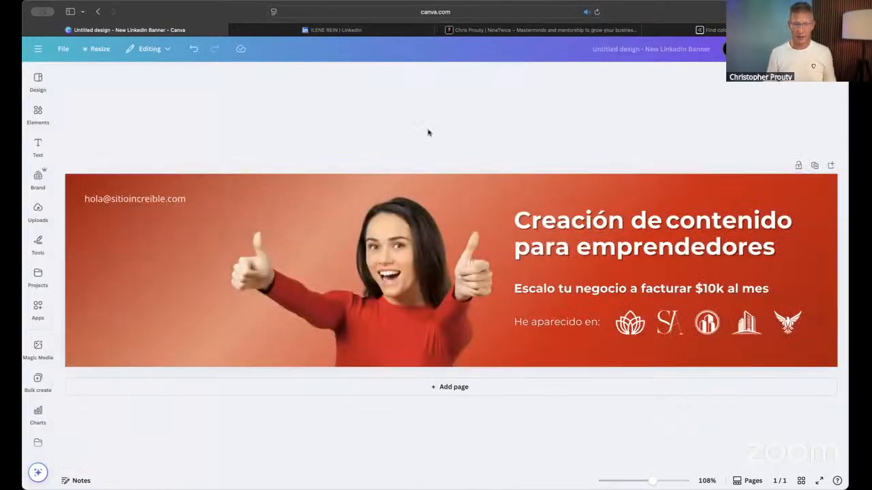
left_click(38, 81)
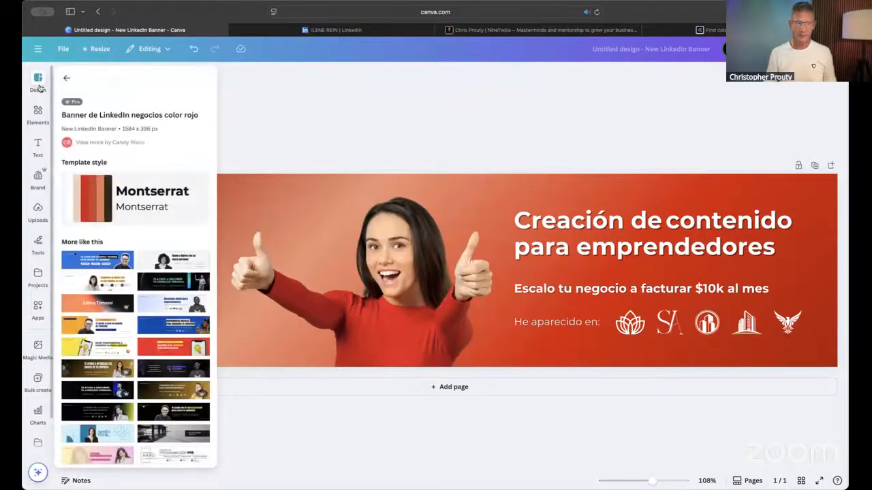
left_click(37, 109)
left_click(319, 107)
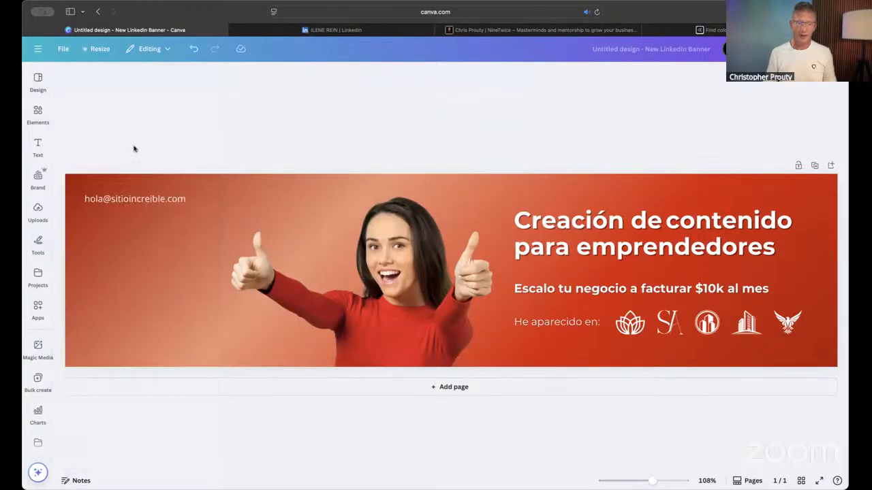
- Leave the red template design for the Canva home page and open the recent design "From invisible to in demand"
left_click(38, 48)
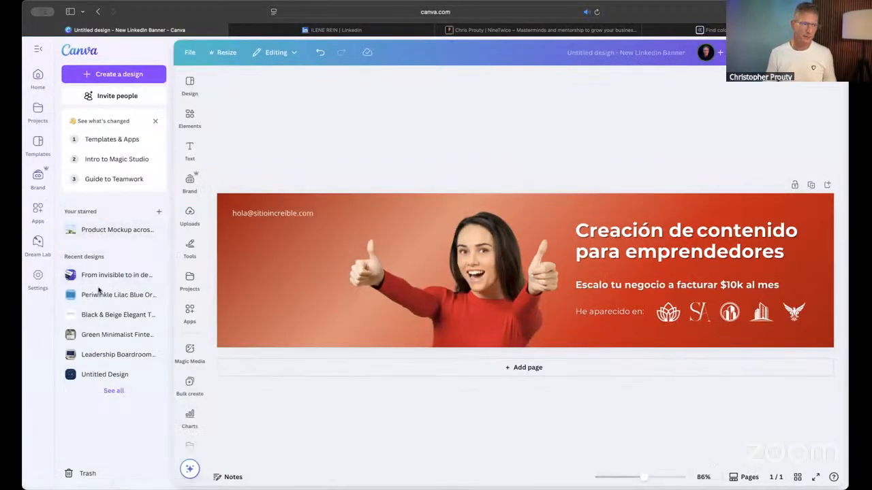
left_click(38, 75)
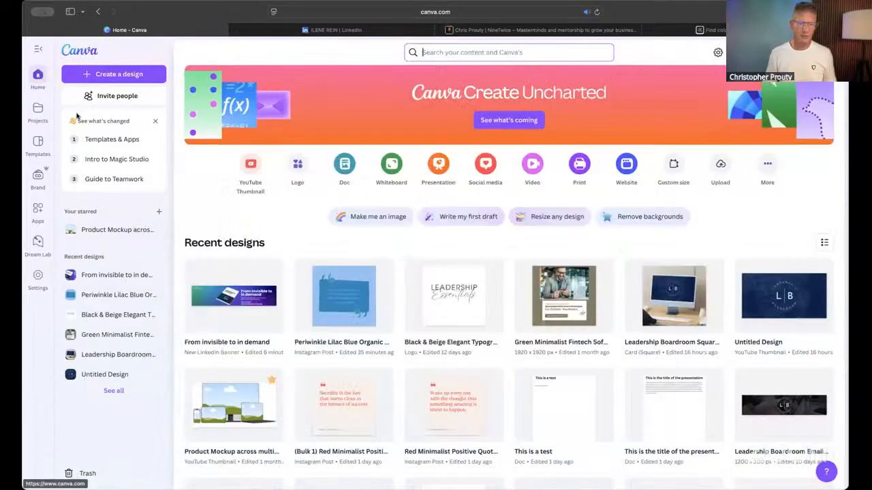
left_click(248, 312)
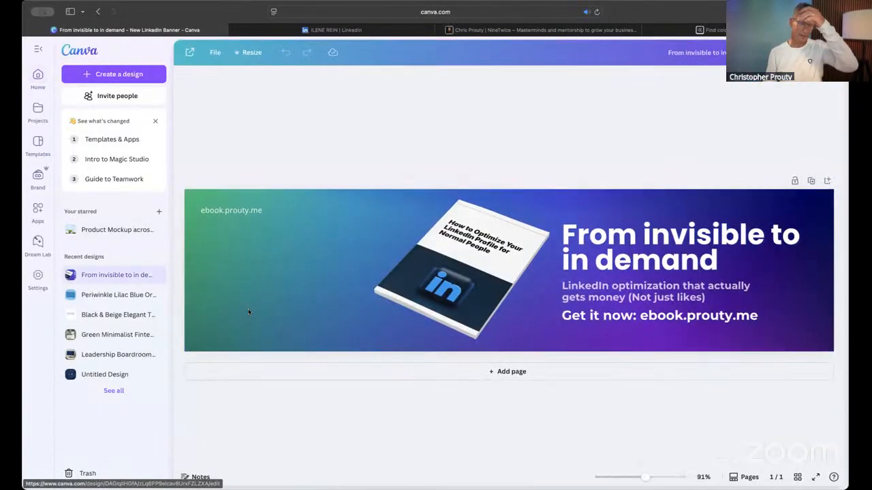